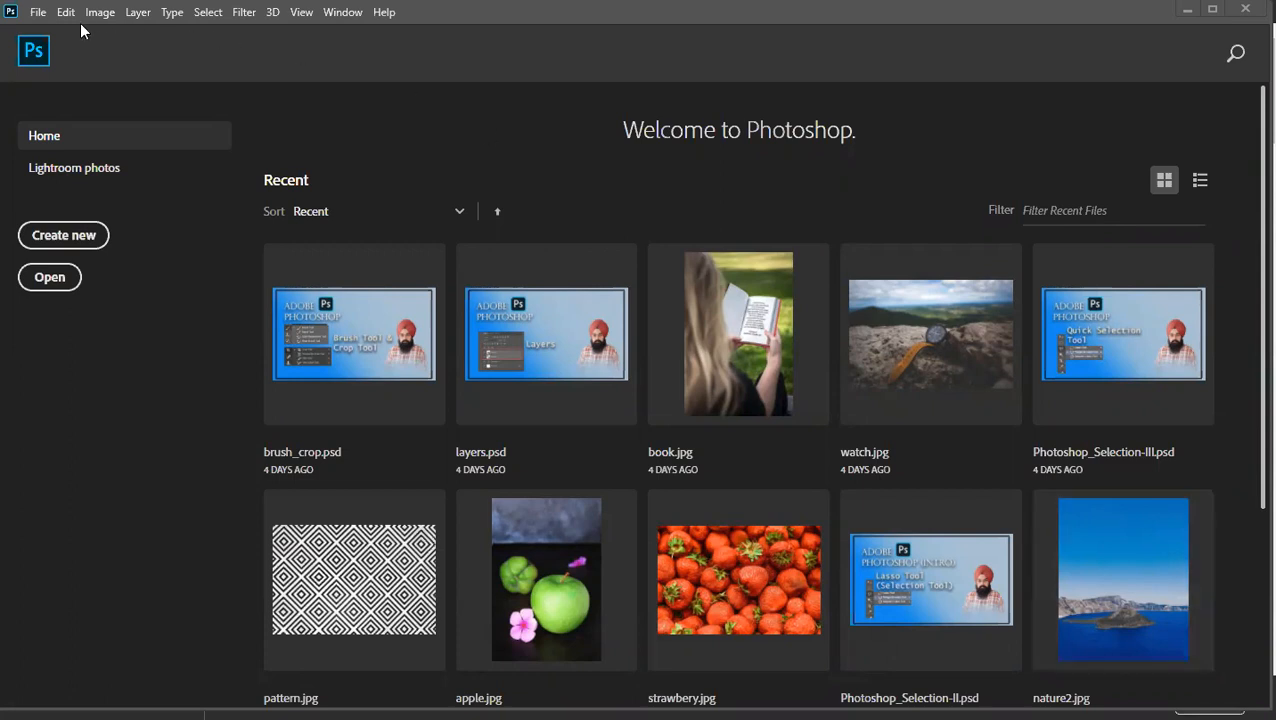
# Step: Create a new document from the recent myPreset preset, 1000 x 500 px at 72 ppi
pyautogui.click(40, 14)
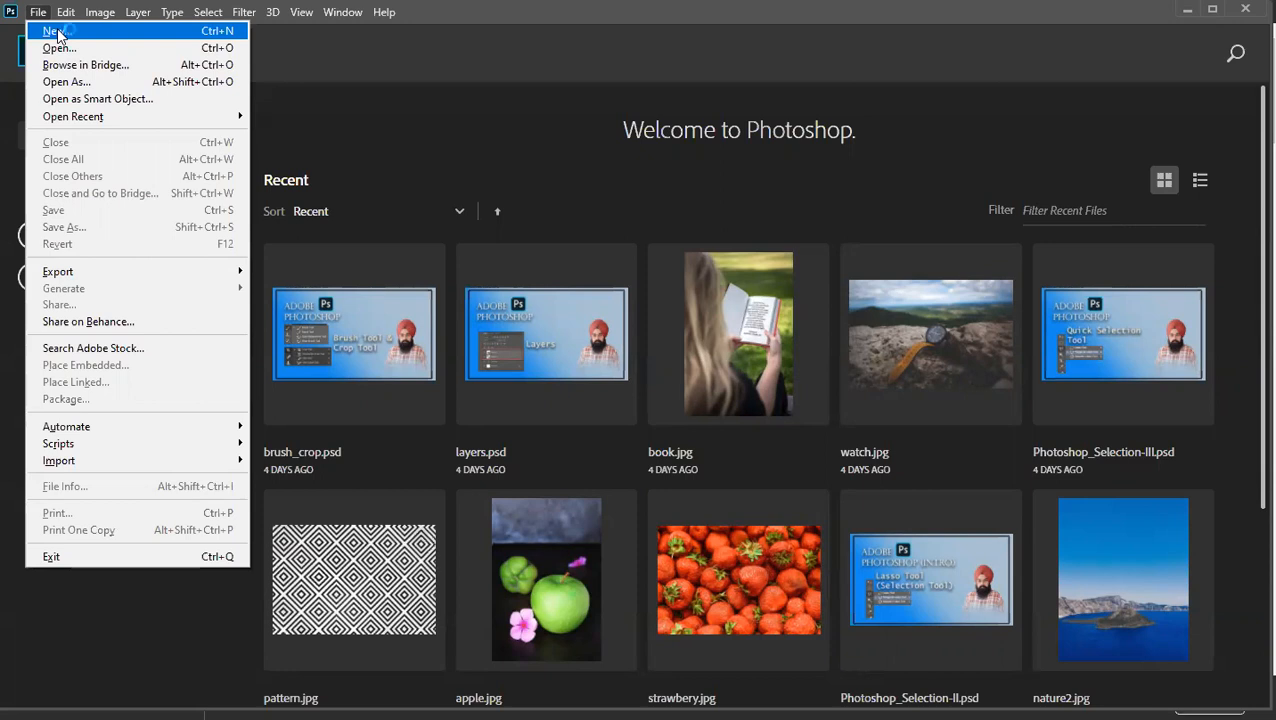
pyautogui.click(57, 33)
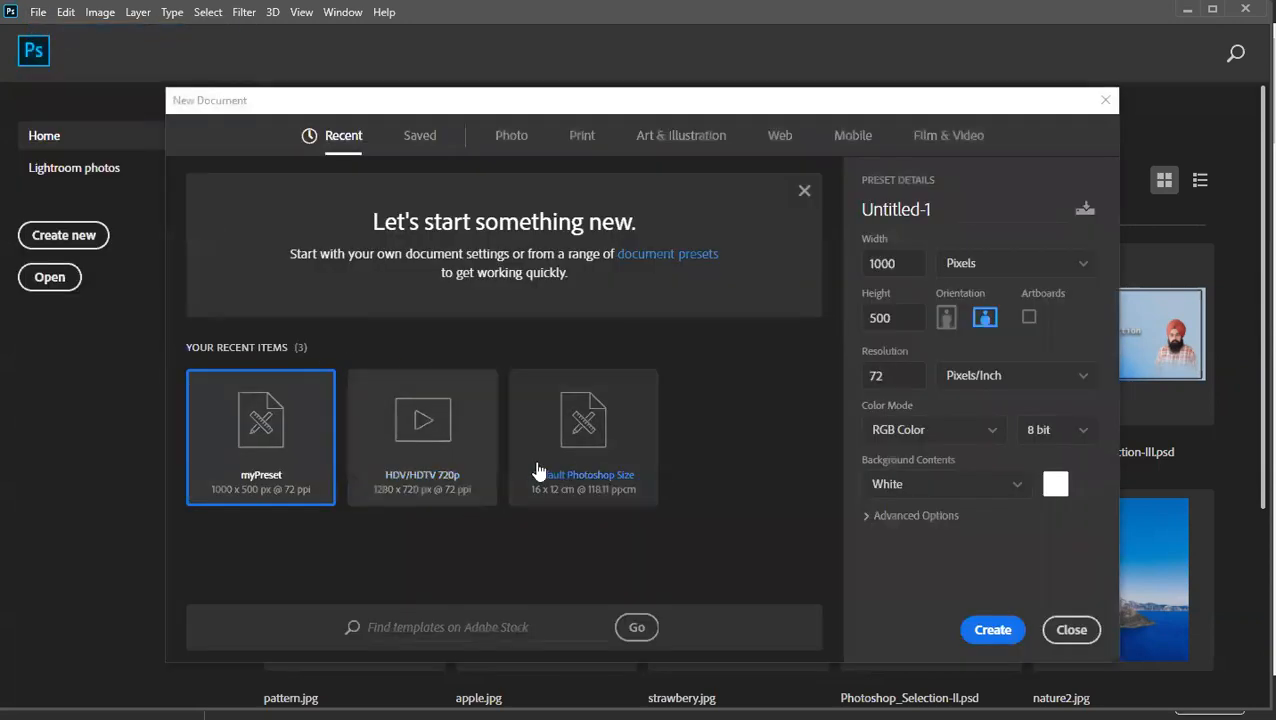
pyautogui.doubleClick(248, 471)
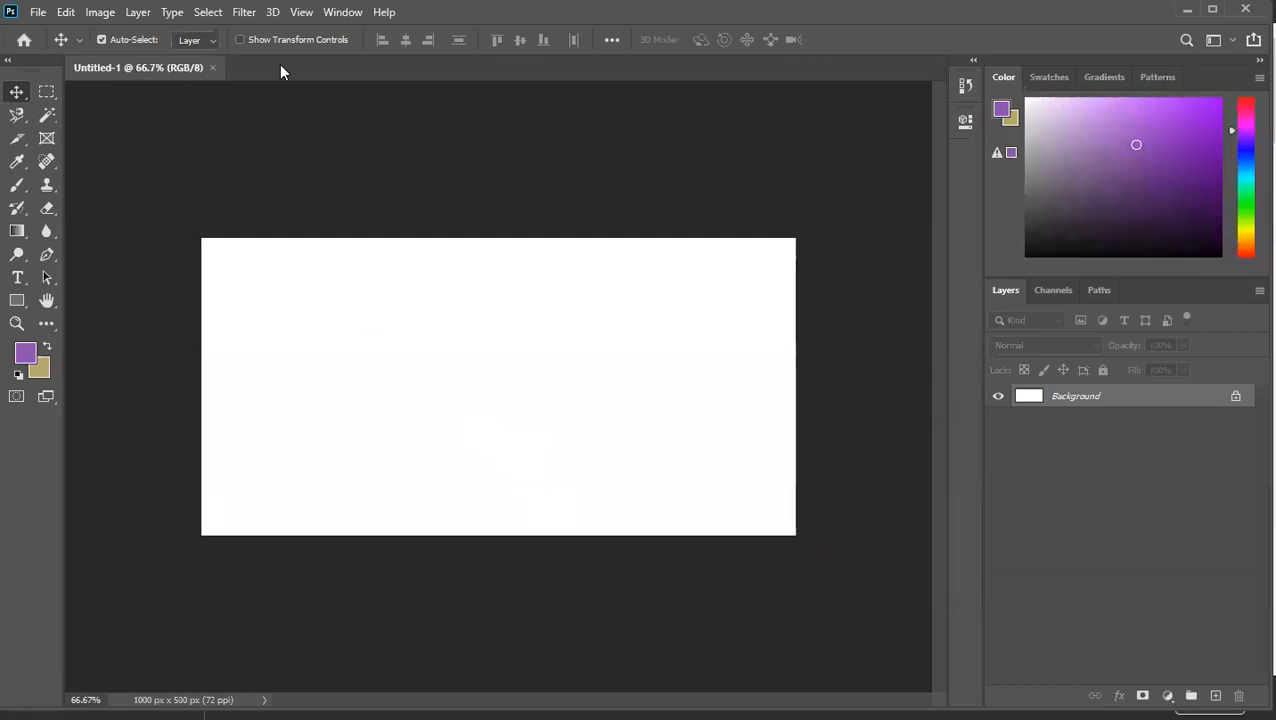
# Step: Open the image nature5.jpg from the Photoshop folder on the Desktop
pyautogui.click(39, 13)
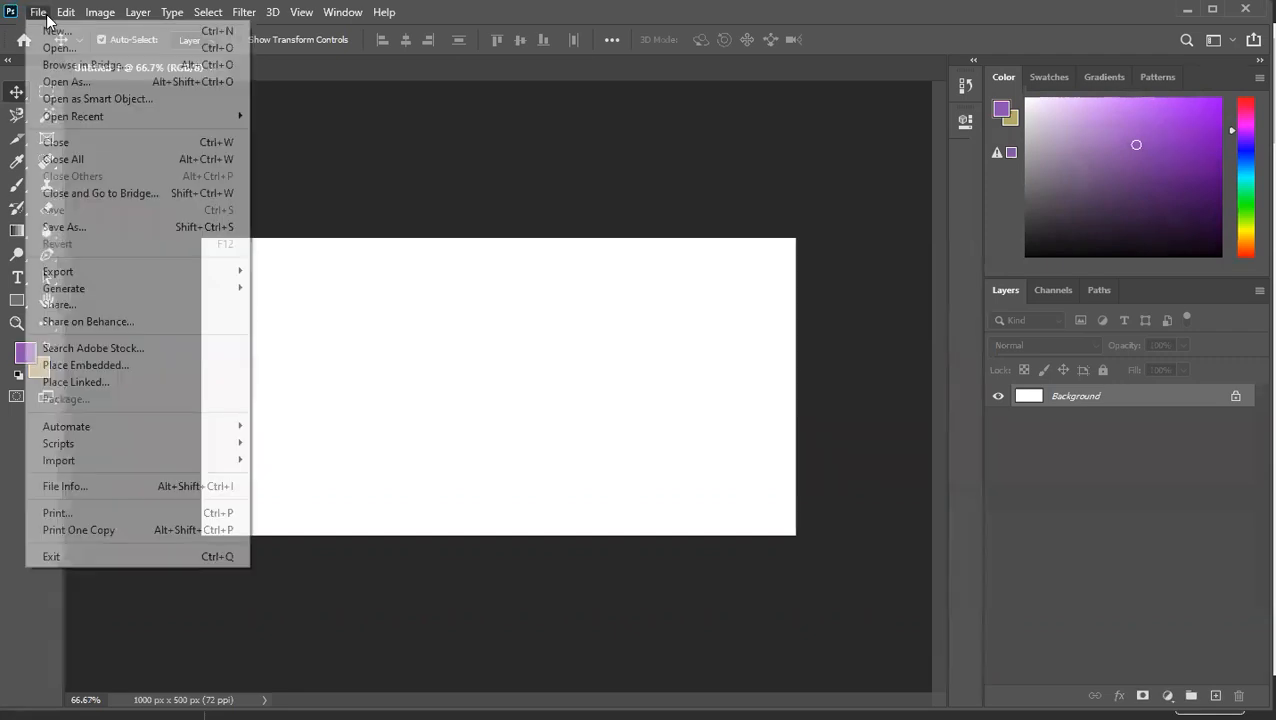
pyautogui.click(91, 47)
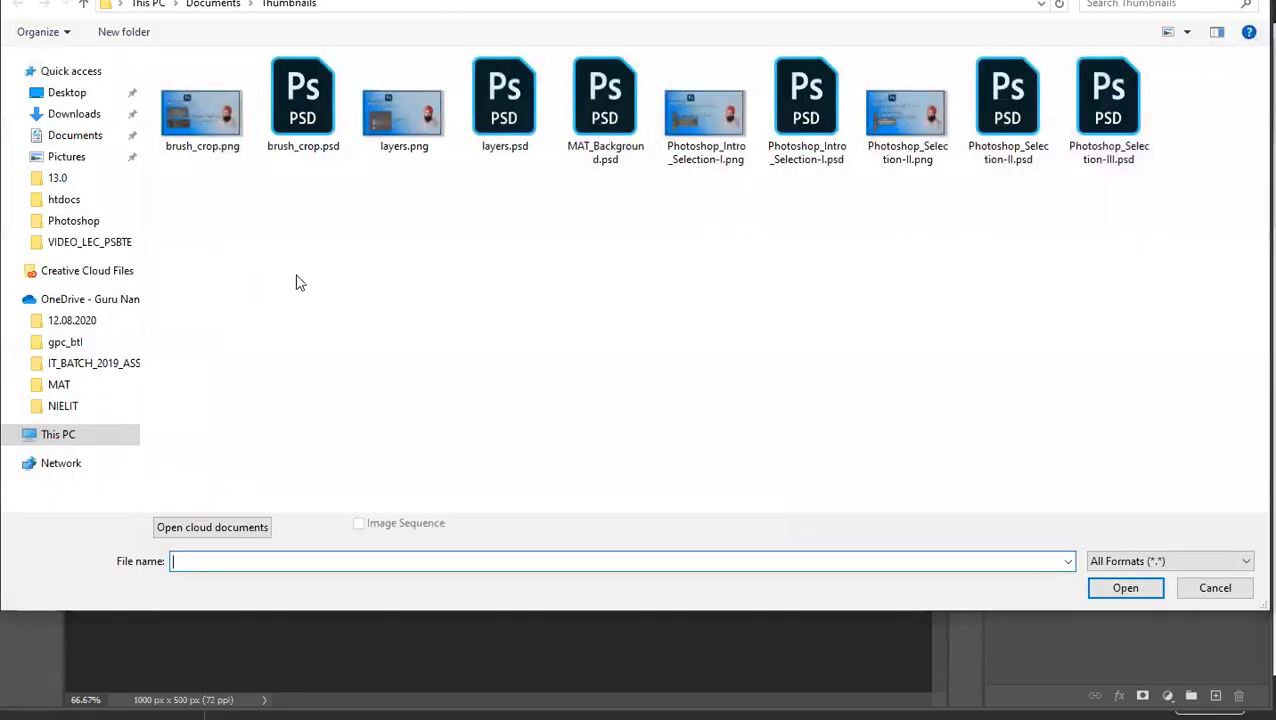
pyautogui.click(47, 133)
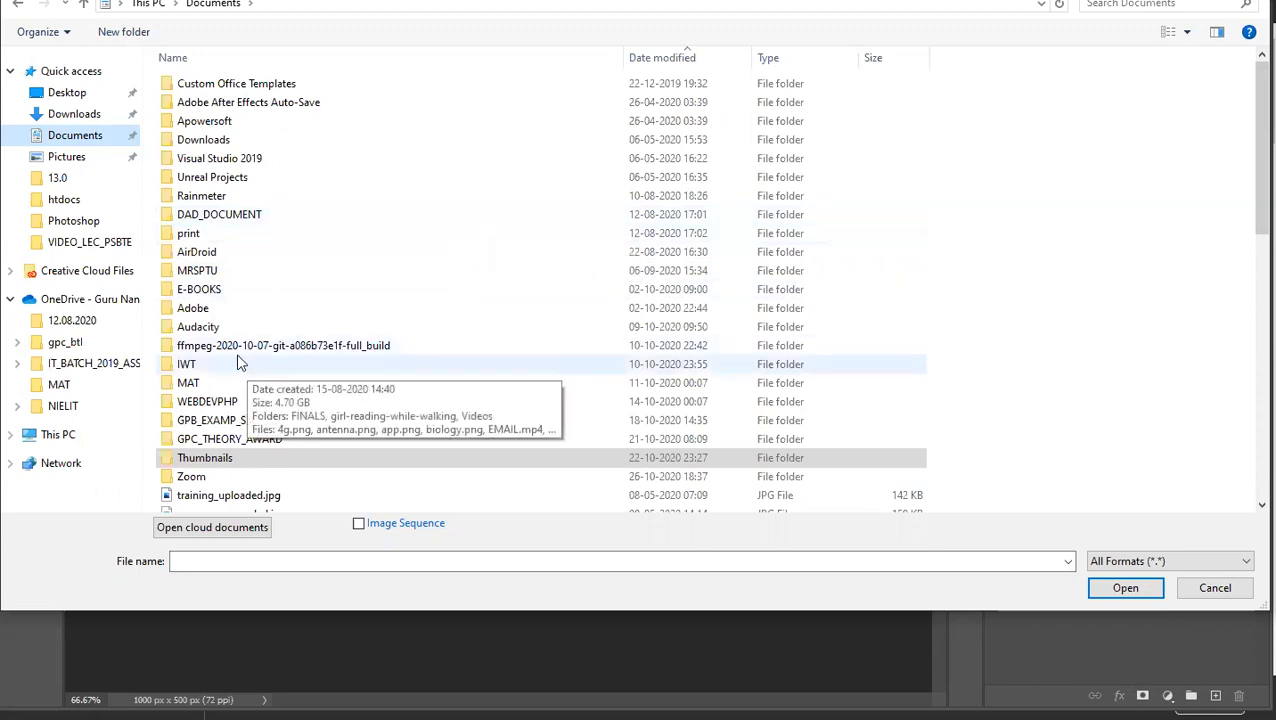
pyautogui.click(84, 98)
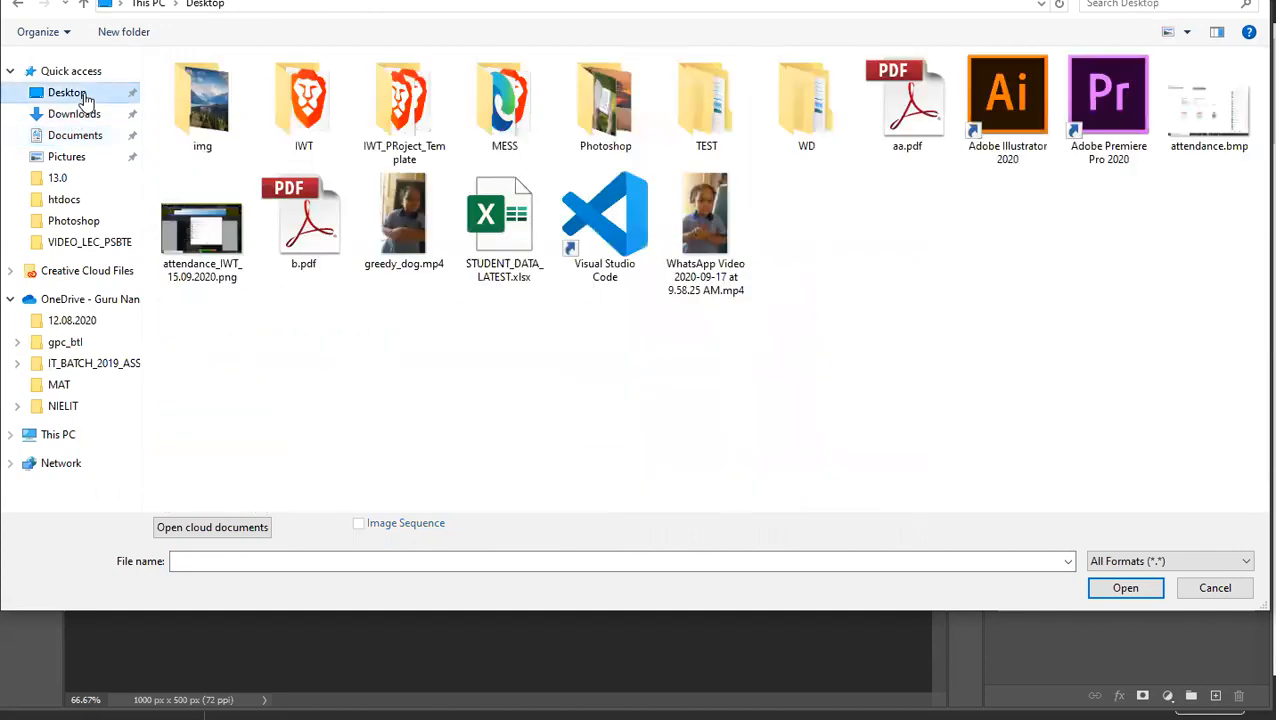
pyautogui.doubleClick(615, 112)
pyautogui.doubleClick(707, 125)
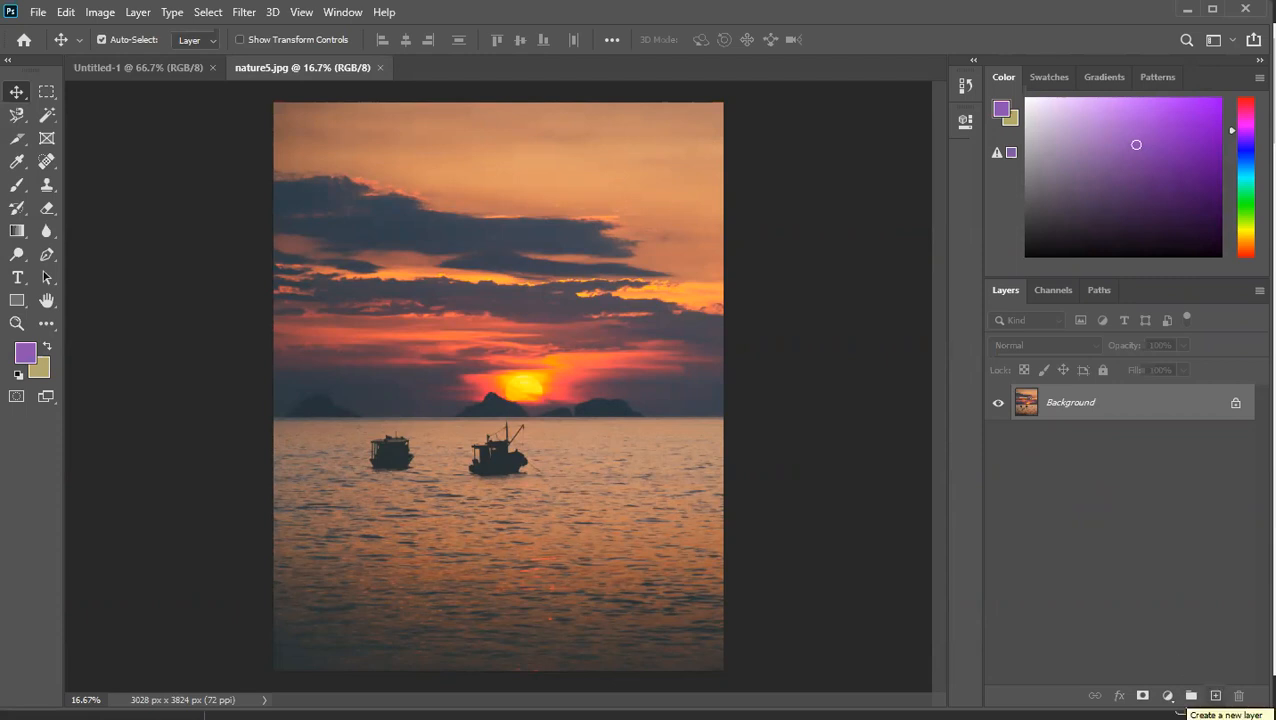
# Step: Add an empty layer above the background in nature5.jpg and activate the Clone Stamp tool
pyautogui.click(1215, 695)
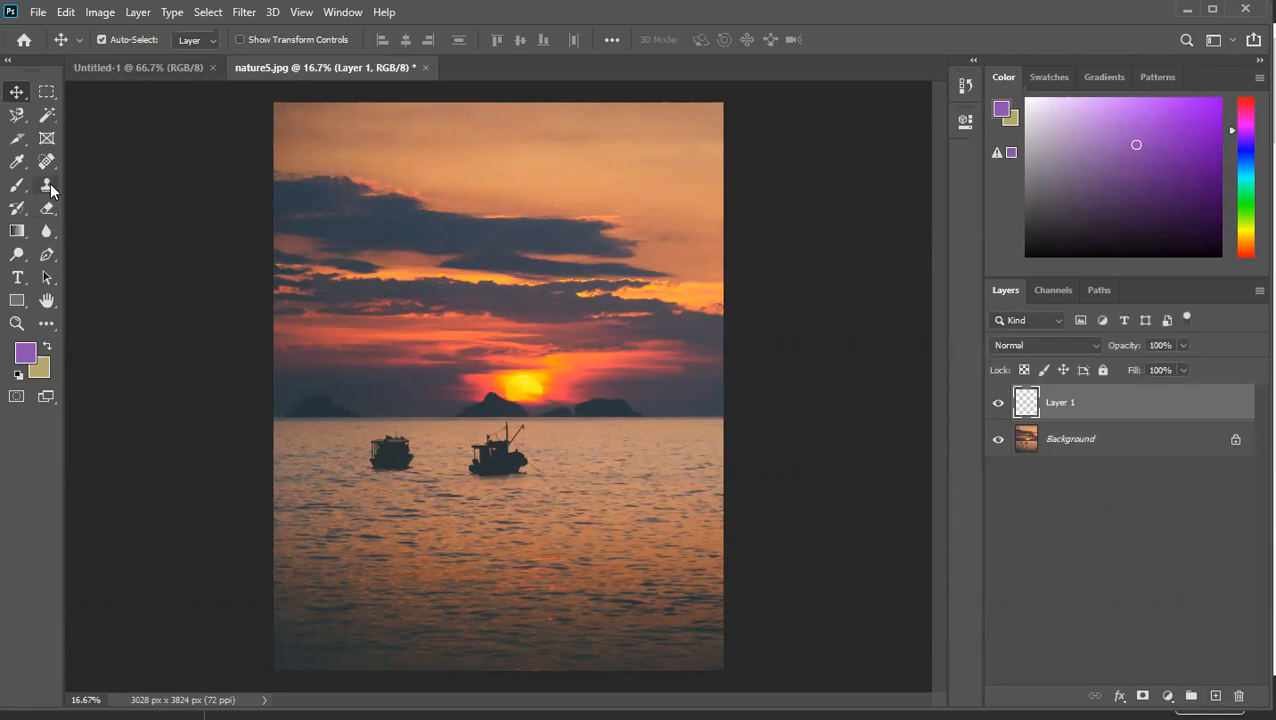
pyautogui.click(50, 182)
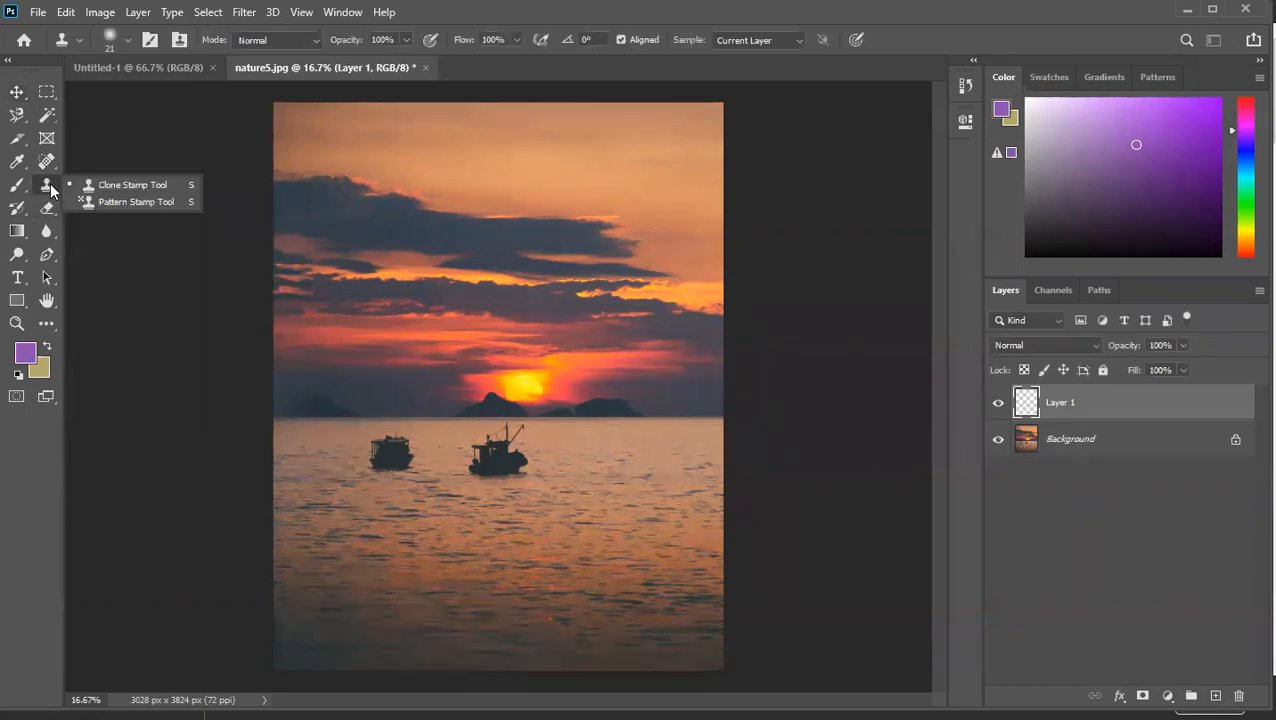
pyautogui.click(124, 186)
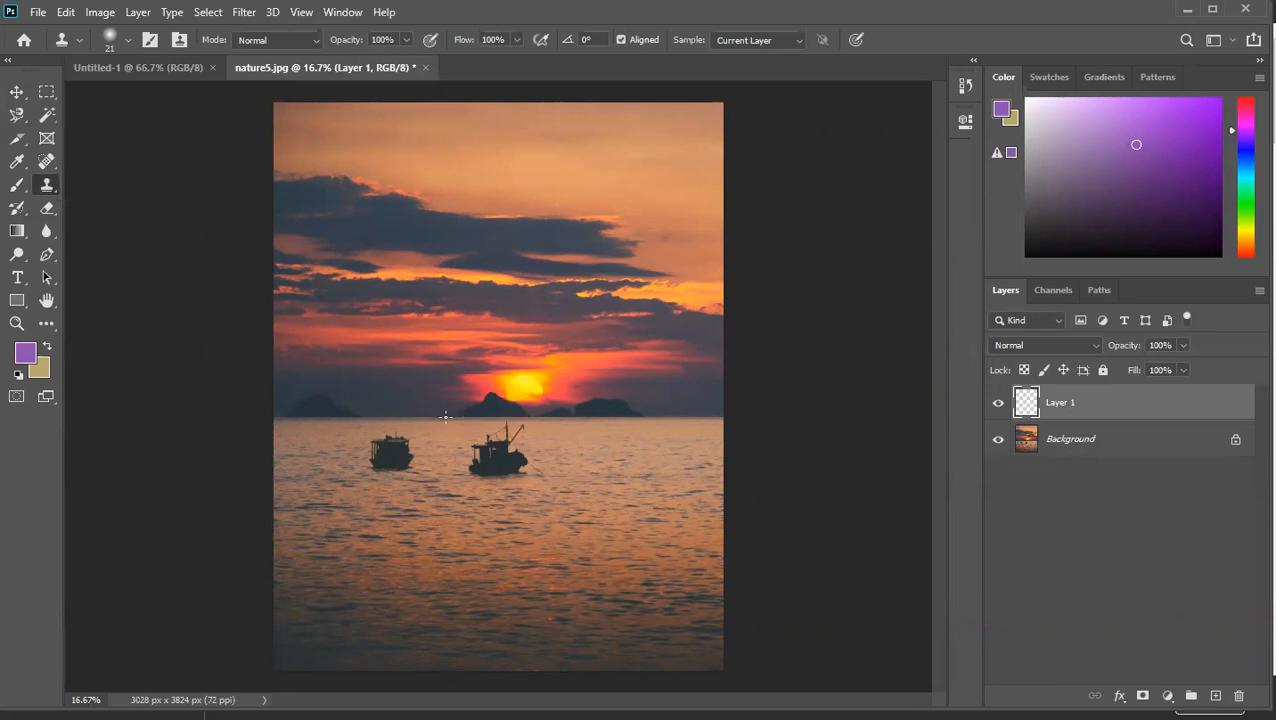
# Step: Set the Clone Stamp brush size to 250 px
pyautogui.press(']')
pyautogui.press(']')
pyautogui.press(']')
pyautogui.press(']')
pyautogui.press(']')
pyautogui.press(']')
pyautogui.press(']')
pyautogui.press(']')
pyautogui.press(']')
pyautogui.press(']')
pyautogui.press(']')
pyautogui.press(']')
pyautogui.press(']')
pyautogui.press(']')
pyautogui.press(']')
pyautogui.press(']')
pyautogui.press(']')
pyautogui.press('[')
pyautogui.press('[')
pyautogui.press('[')
pyautogui.press('[')
pyautogui.press('[')
pyautogui.press('[')
pyautogui.press('[')
pyautogui.press('[')
pyautogui.press(']')
pyautogui.press(']')
pyautogui.press(']')
pyautogui.press('[')
pyautogui.press(']')
# Step: Try to paint on the sky with the Clone Stamp without defining a source point, and dismiss the messages
pyautogui.click(443, 270)
pyautogui.click(631, 293)
pyautogui.click(478, 359)
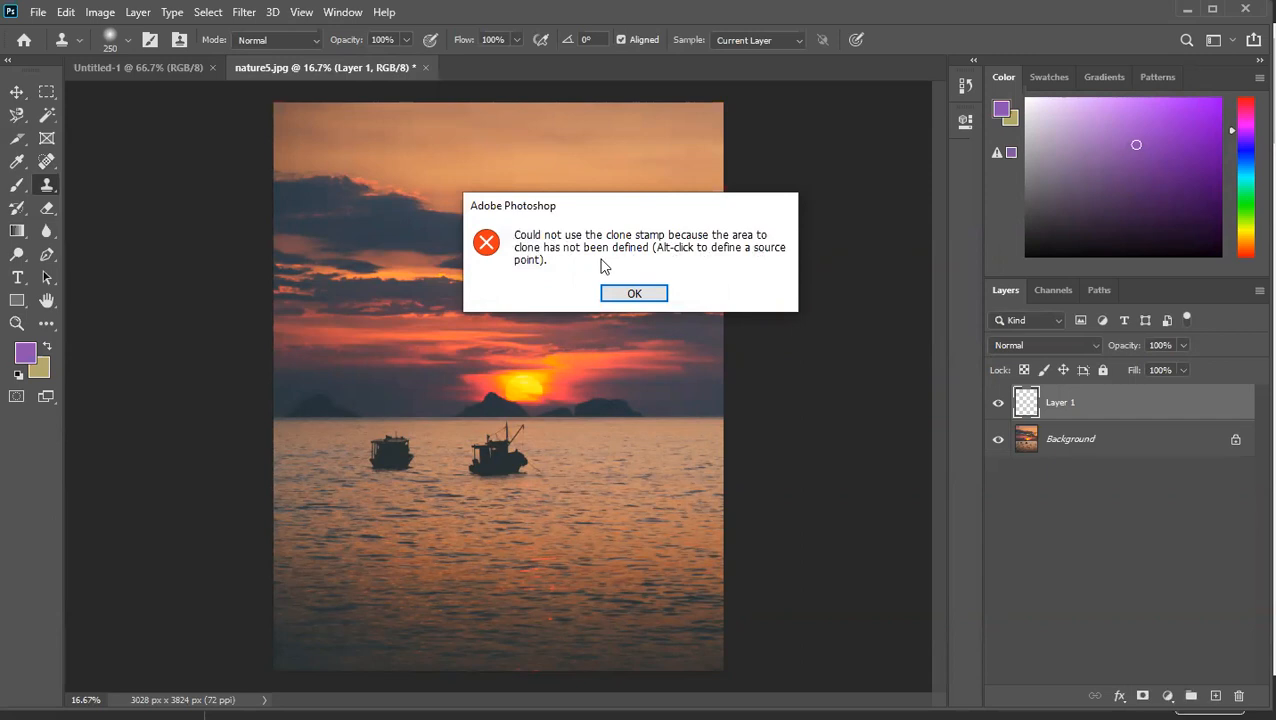
pyautogui.click(621, 296)
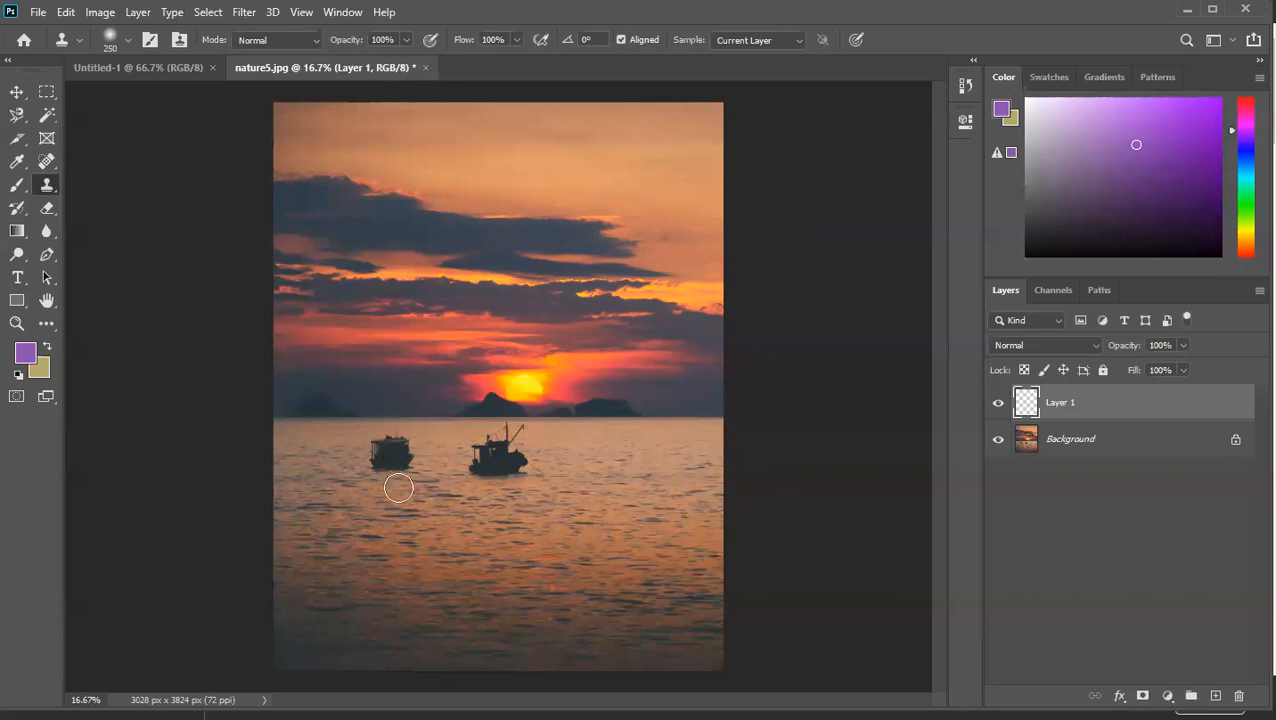
# Step: Try to clone the smaller boat onto the water with the empty Layer 1 active, sampling only the current layer
pyautogui.moveTo(414, 489); pyautogui.dragTo(434, 507)
pyautogui.keyDown('alt'); pyautogui.click(386, 447); pyautogui.keyUp('alt')
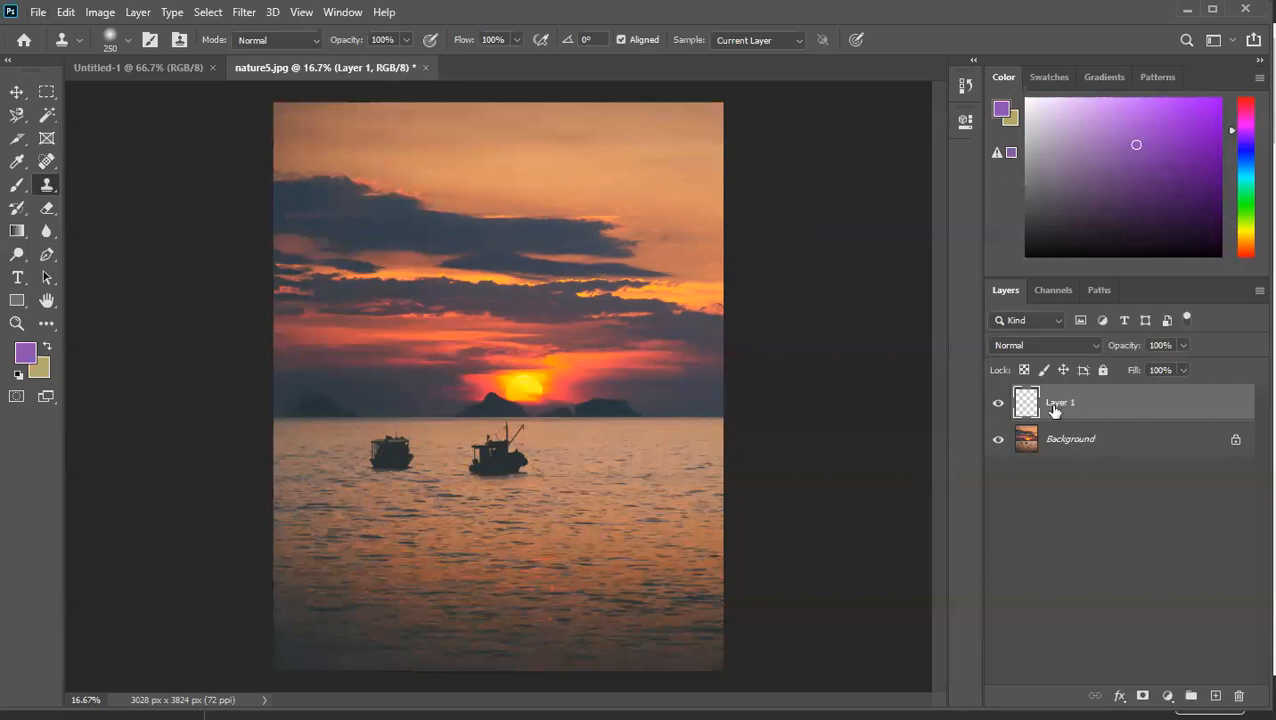
pyautogui.click(44, 190)
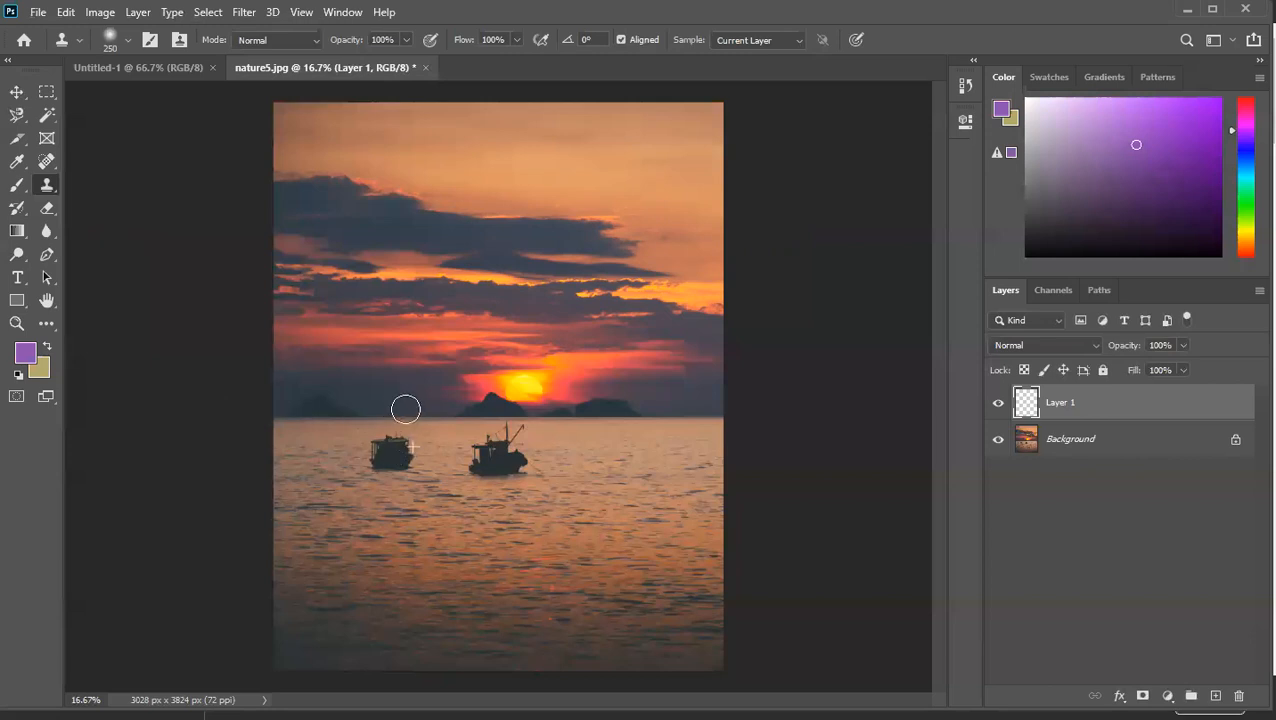
pyautogui.keyDown('alt'); pyautogui.click(451, 503); pyautogui.keyUp('alt')
# Step: Convert the locked Background into the regular layer named Layer 0
pyautogui.doubleClick(1058, 443)
pyautogui.click(762, 189)
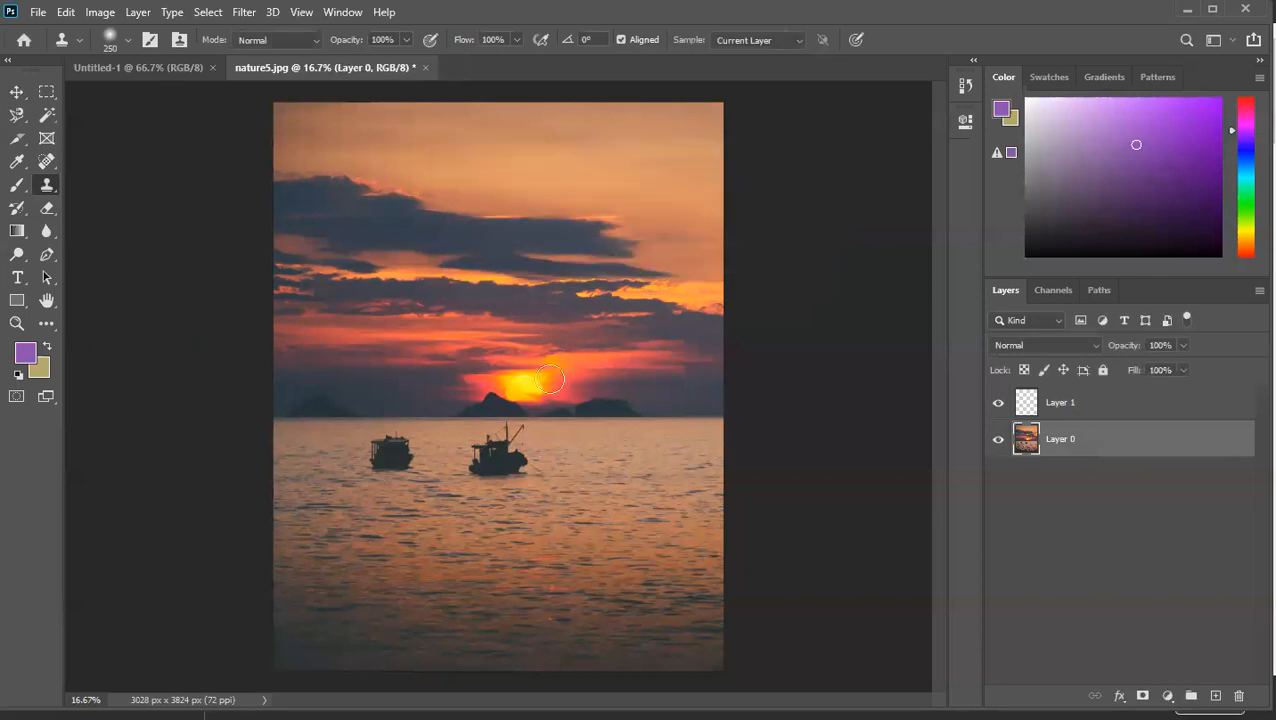
# Step: Clone the larger boat onto the water just to its right on Layer 0, and undo the cloning strokes
pyautogui.keyDown('alt'); pyautogui.click(491, 450); pyautogui.keyUp('alt')
pyautogui.moveTo(548, 445)
pyautogui.mouseDown()
pyautogui.moveTo(624, 487)
pyautogui.moveTo(590, 519)
pyautogui.moveTo(543, 460)
pyautogui.moveTo(606, 466)
pyautogui.mouseUp()
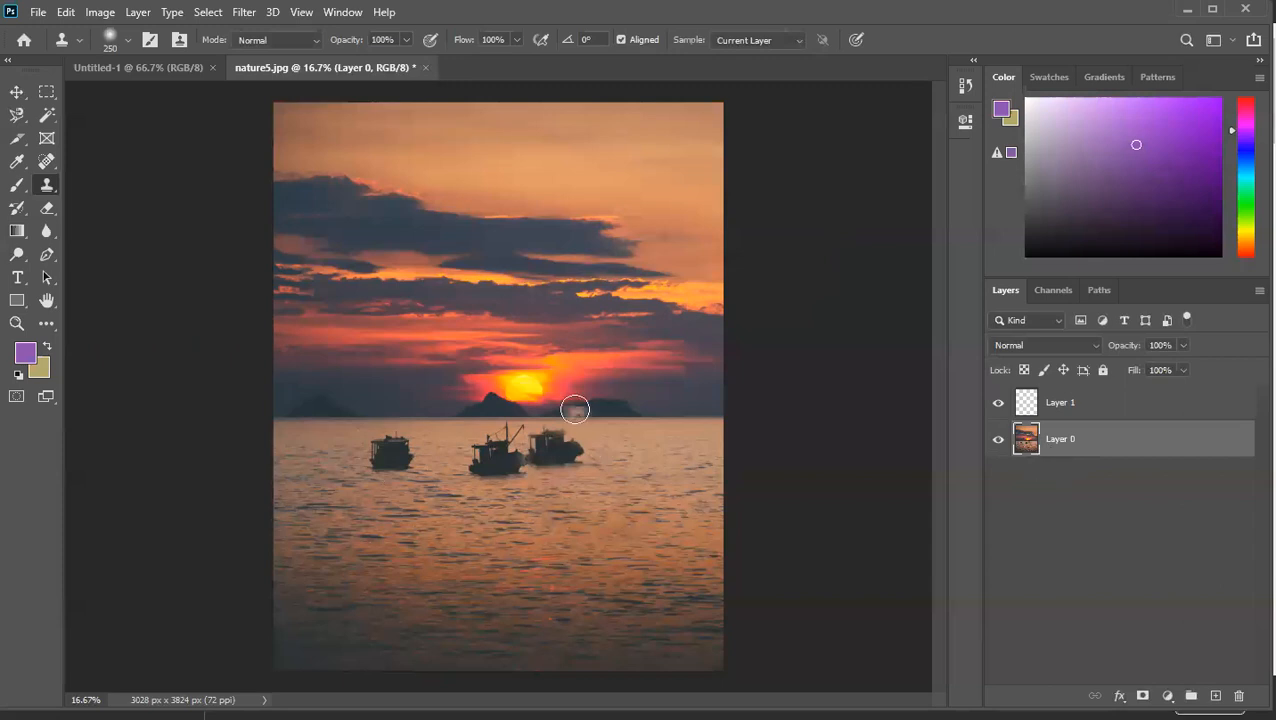
pyautogui.hotkey('ctrl', 'z')
pyautogui.hotkey('ctrl', 'z')
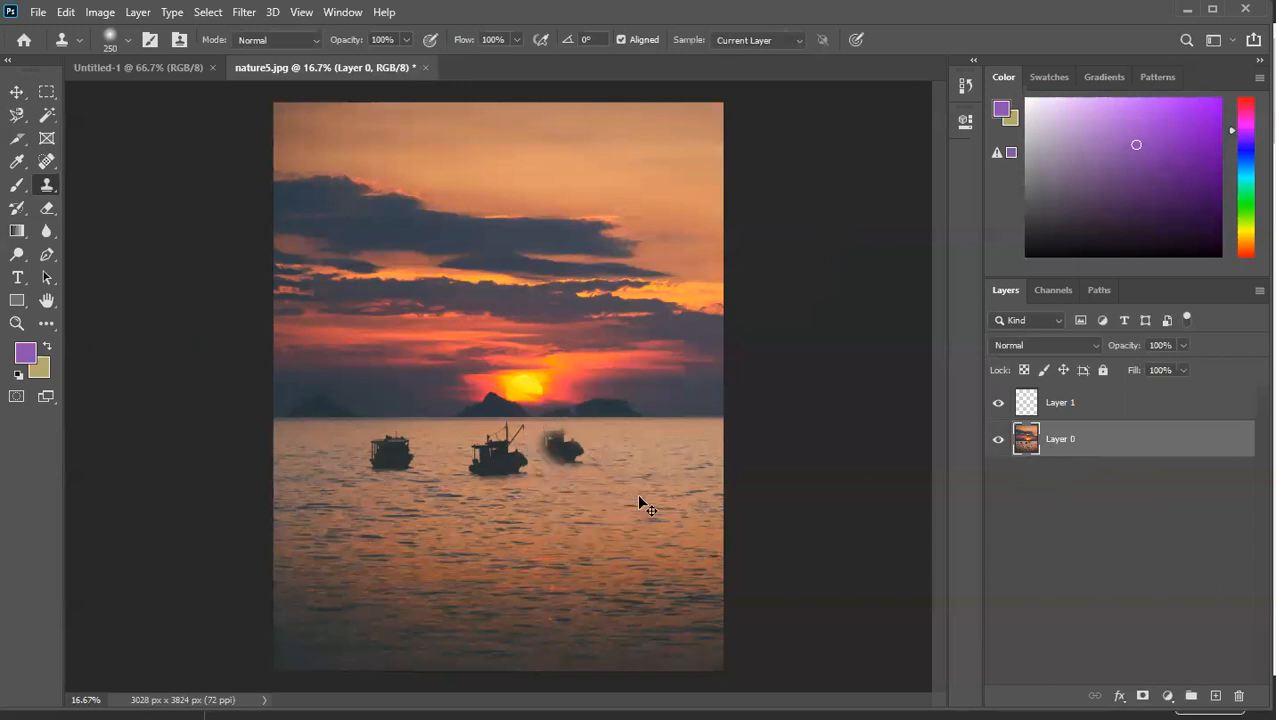
# Step: Make Layer 1 active and briefly hide Layer 0 to check Layer 1's content, and show Layer 0 again
pyautogui.click(1054, 402)
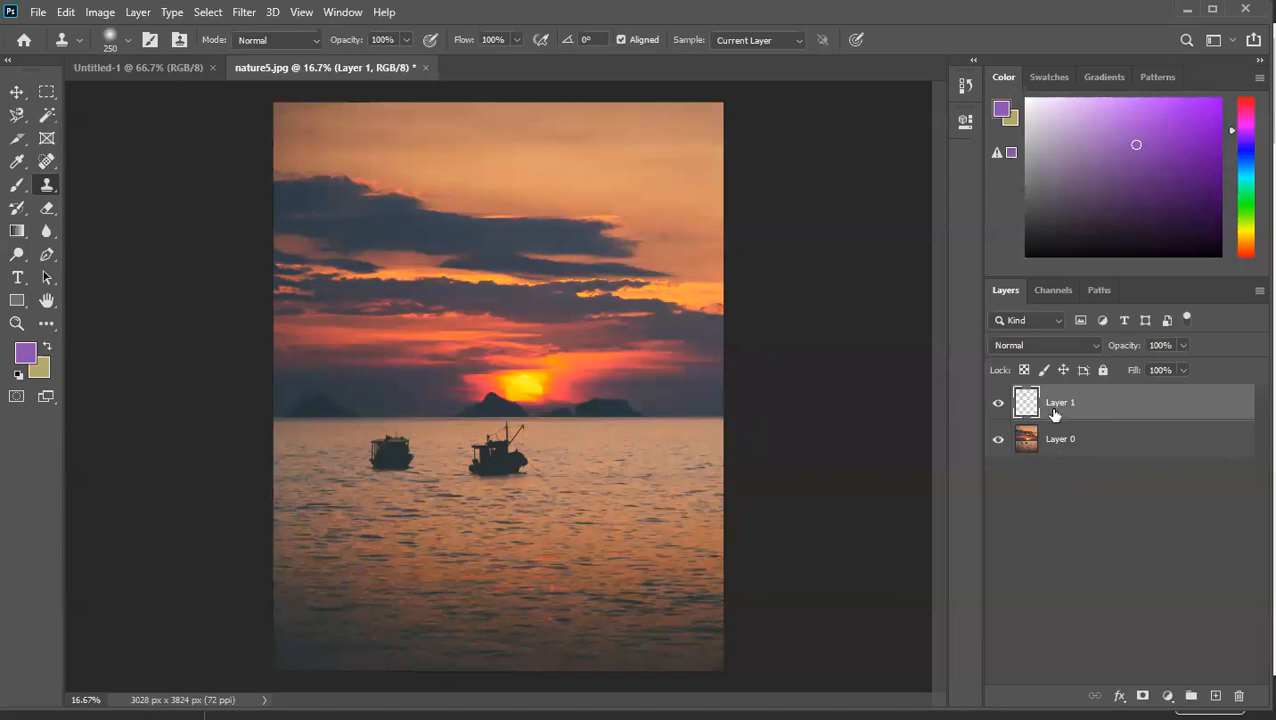
pyautogui.click(997, 439)
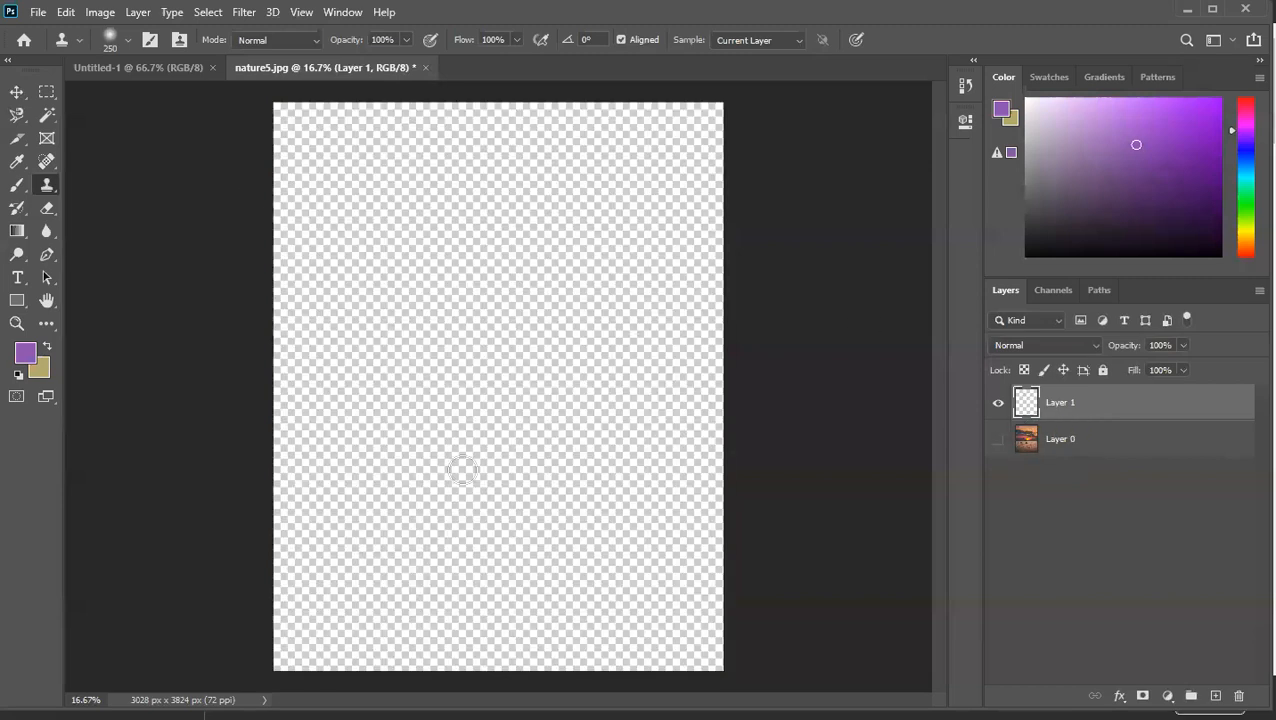
pyautogui.click(997, 439)
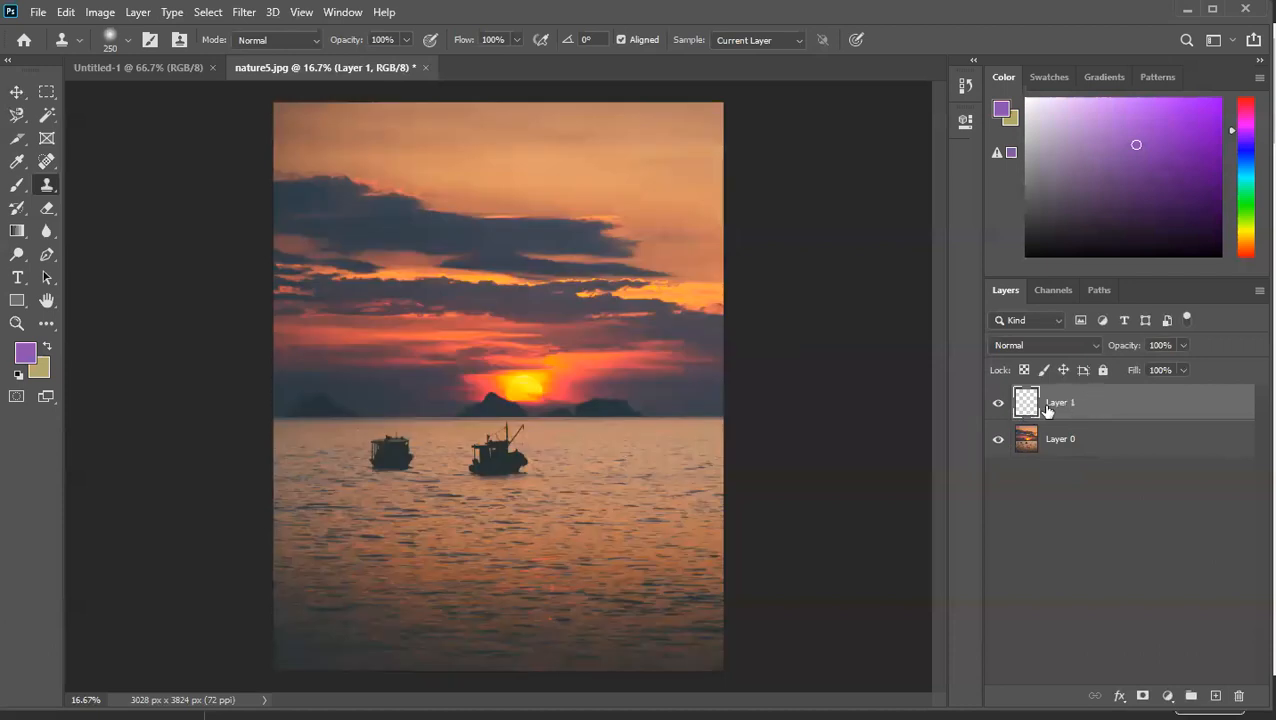
# Step: Try to clone the larger boat onto Layer 1 while sampling only the current layer
pyautogui.keyDown('alt'); pyautogui.click(504, 452); pyautogui.keyUp('alt')
pyautogui.moveTo(575, 447)
pyautogui.mouseDown()
pyautogui.moveTo(639, 484)
pyautogui.moveTo(601, 466)
pyautogui.moveTo(614, 511)
pyautogui.moveTo(578, 463)
pyautogui.moveTo(582, 477)
pyautogui.moveTo(616, 461)
pyautogui.mouseUp()
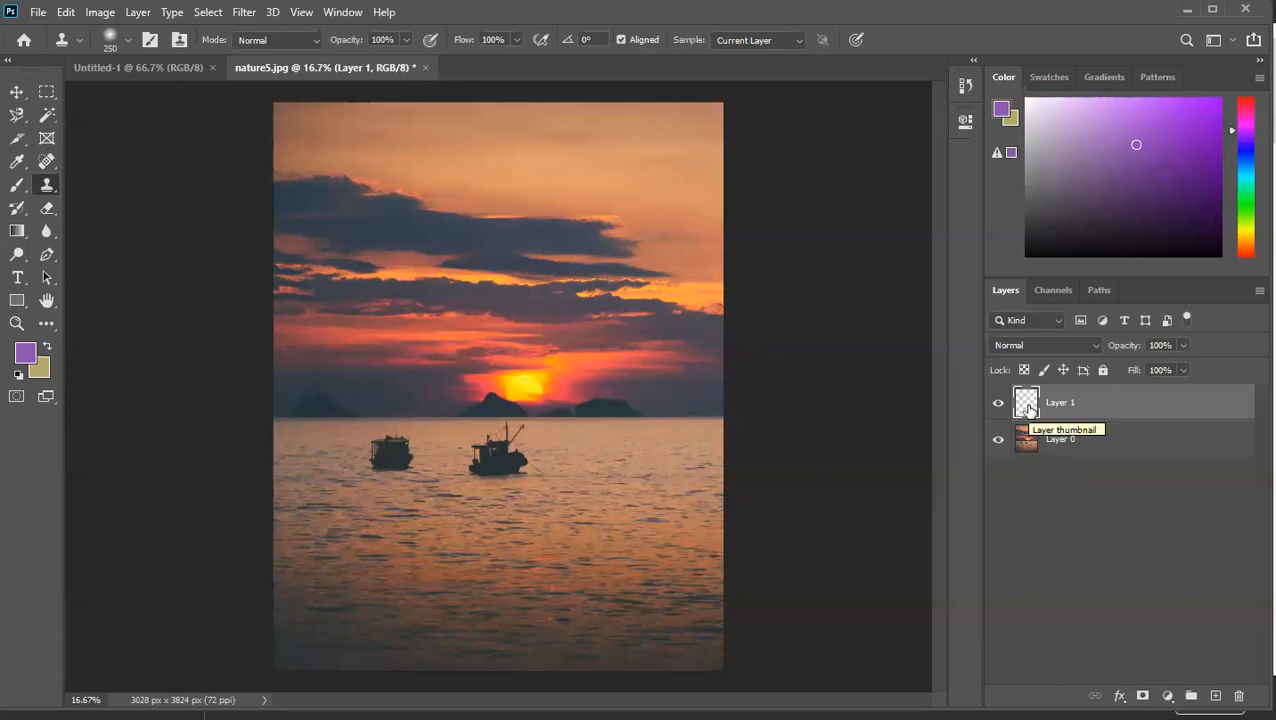
# Step: Set the Clone Stamp to sample All Layers and clone the larger boat onto Layer 1, on the water to its right near the horizon
pyautogui.click(769, 42)
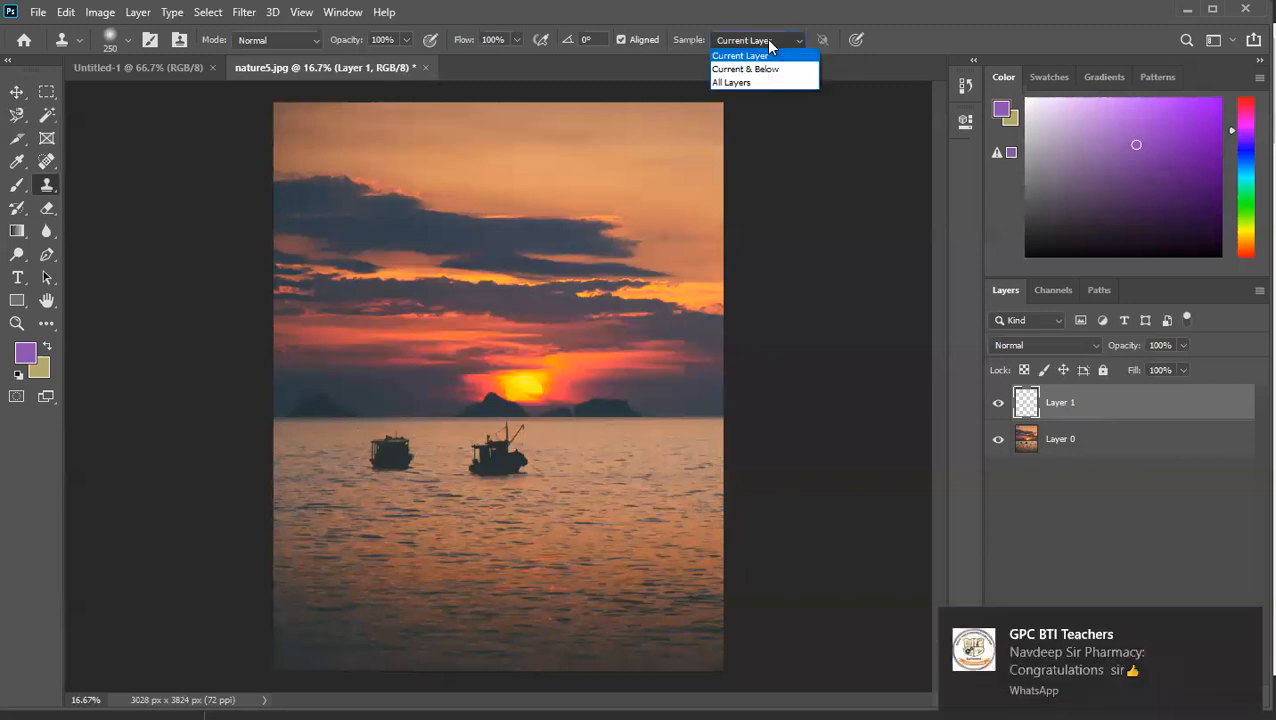
pyautogui.click(1245, 623)
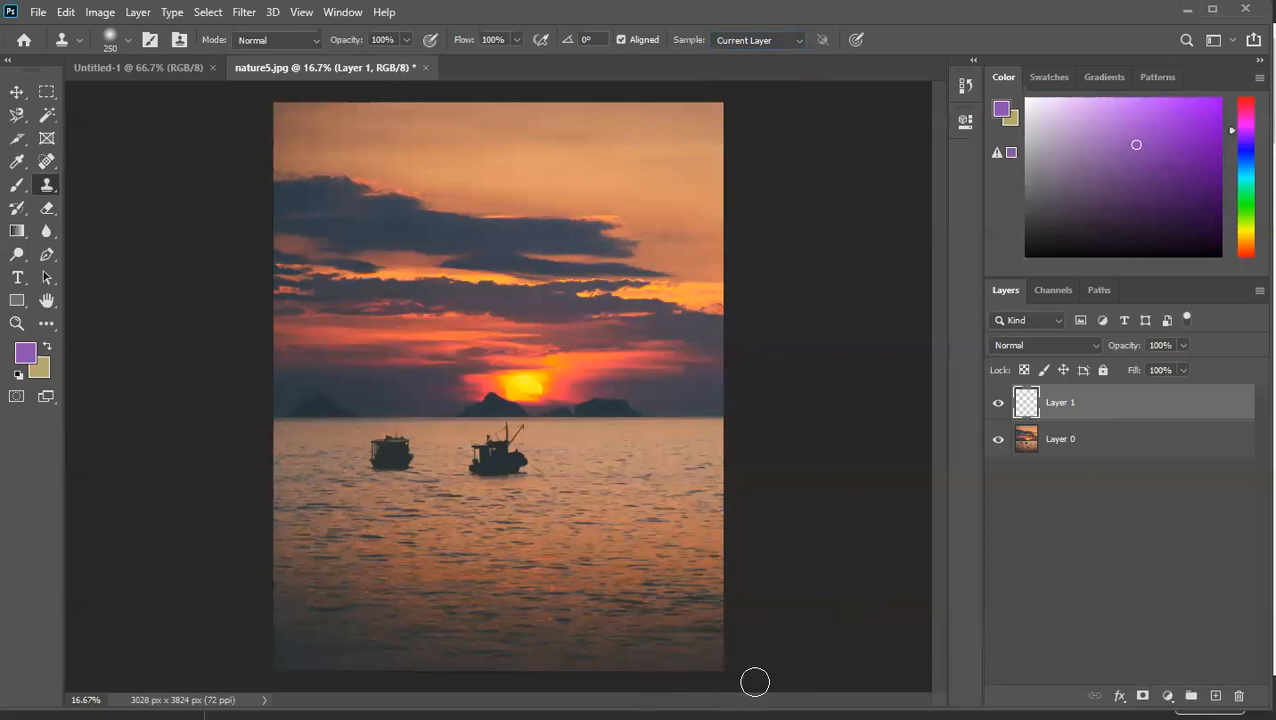
pyautogui.click(758, 40)
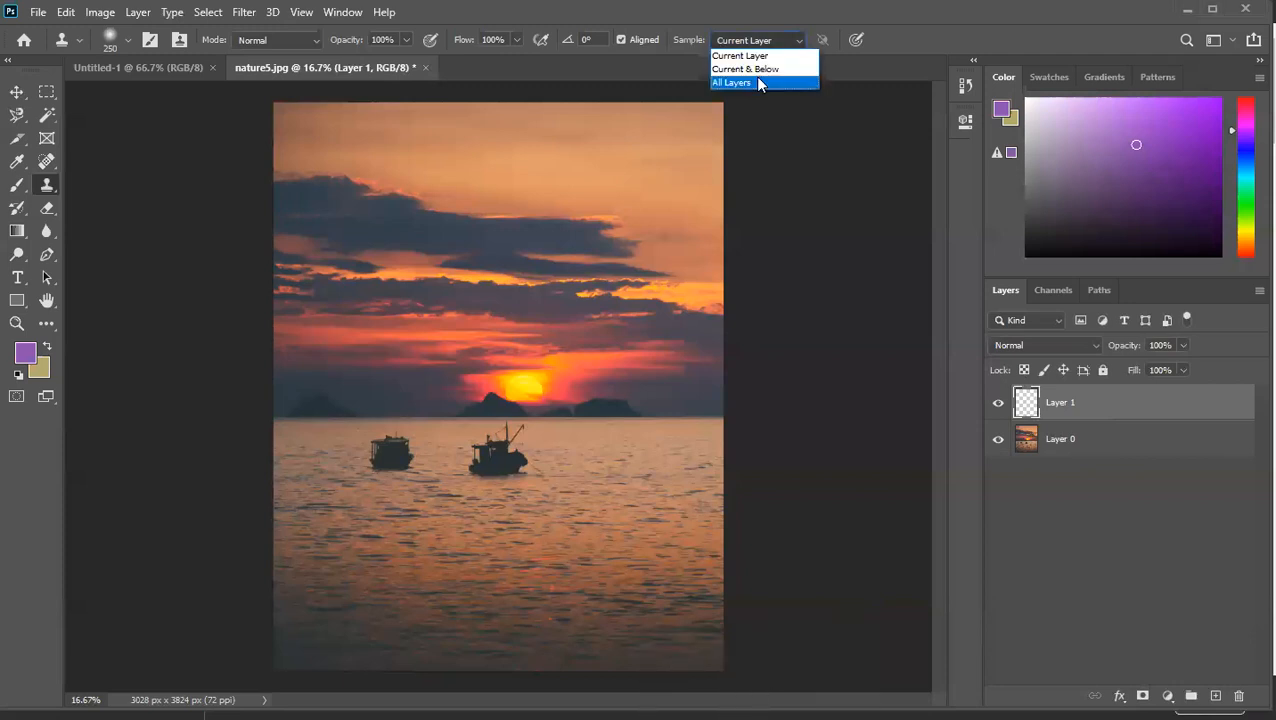
pyautogui.click(758, 83)
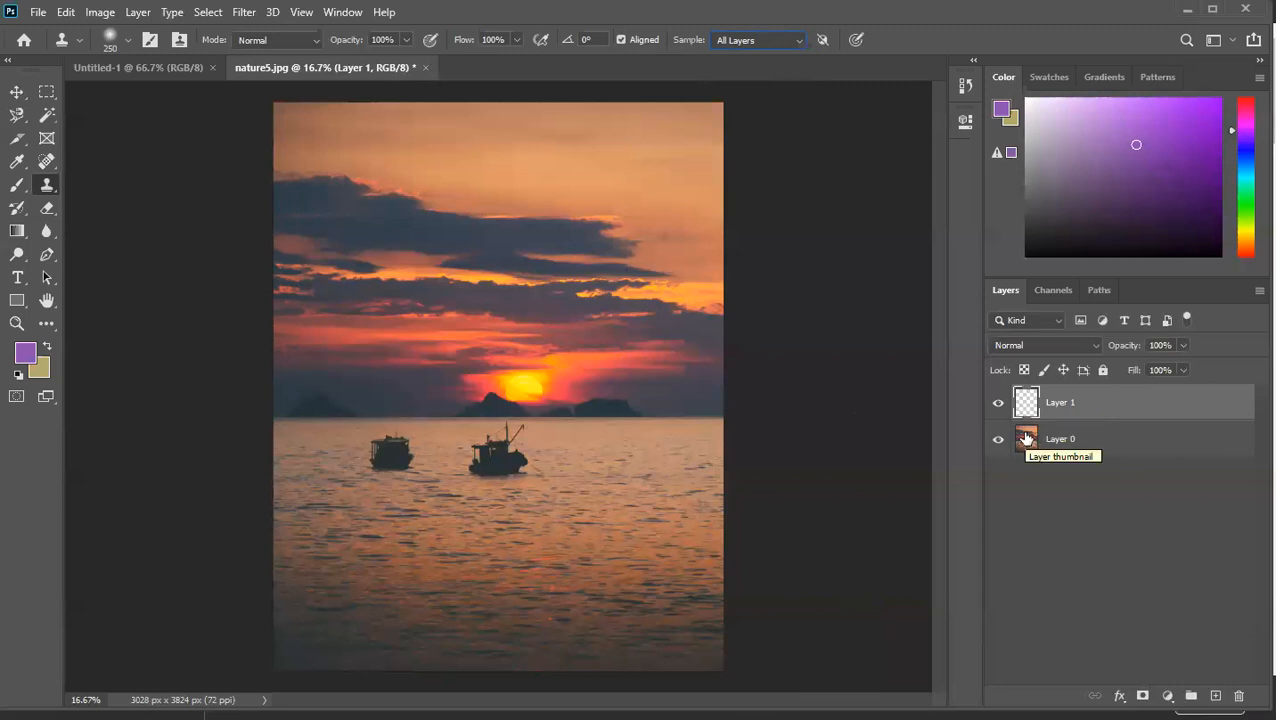
pyautogui.keyDown('alt'); pyautogui.click(491, 450); pyautogui.keyUp('alt')
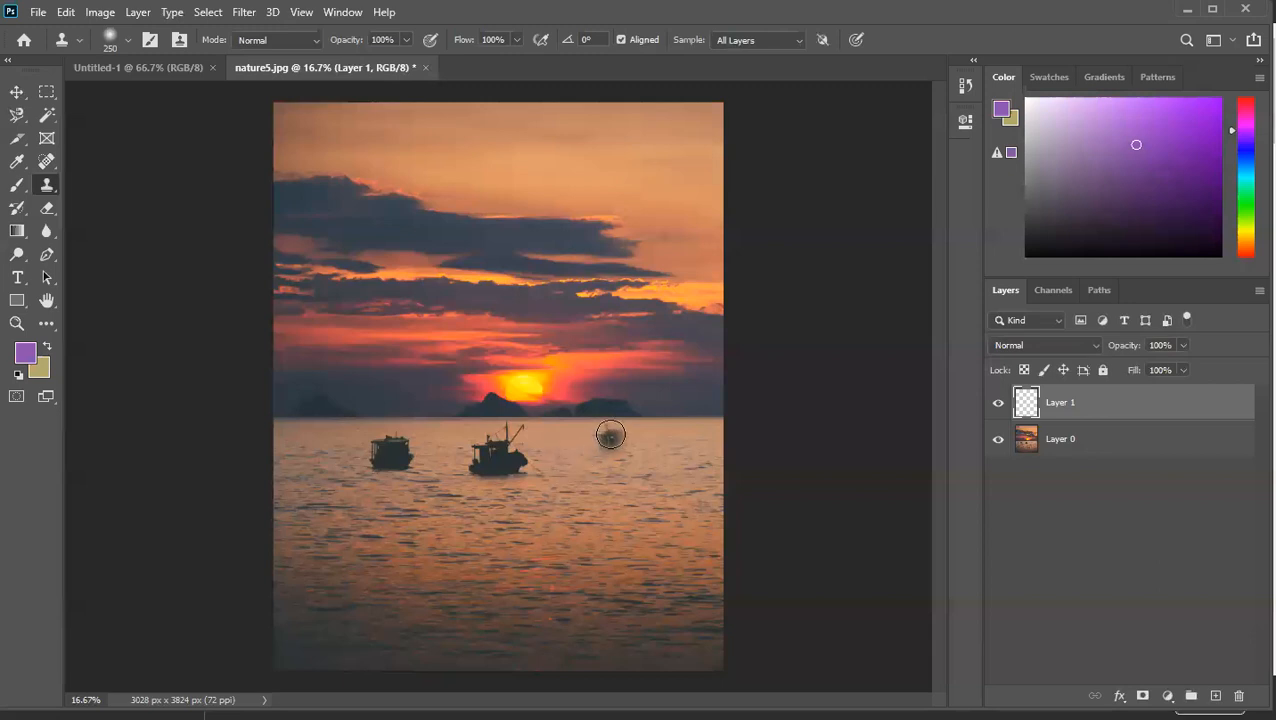
pyautogui.moveTo(607, 435)
pyautogui.mouseDown()
pyautogui.moveTo(600, 447)
pyautogui.moveTo(625, 452)
pyautogui.moveTo(598, 470)
pyautogui.moveTo(650, 462)
pyautogui.moveTo(636, 429)
pyautogui.moveTo(602, 412)
pyautogui.moveTo(620, 410)
pyautogui.moveTo(582, 451)
pyautogui.moveTo(652, 462)
pyautogui.mouseUp()
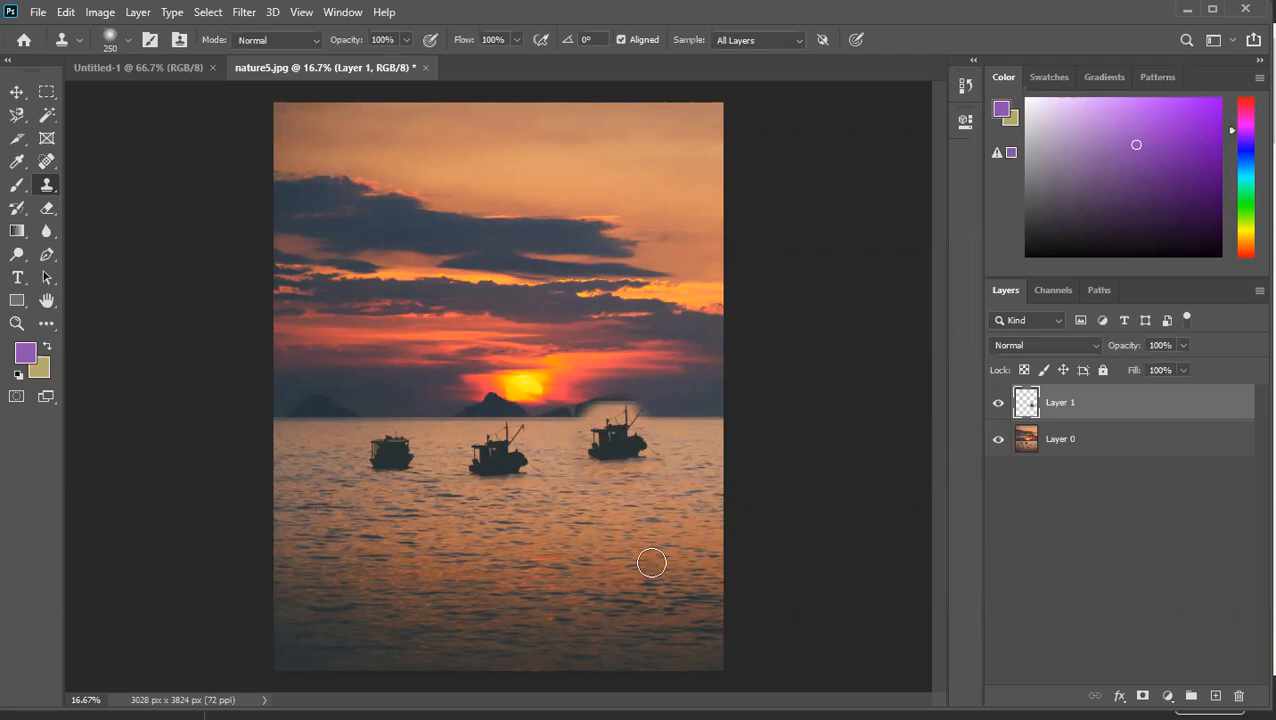
pyautogui.moveTo(577, 408); pyautogui.dragTo(626, 403)
# Step: Toggle Layer 0's visibility repeatedly to examine the cloned boat on Layer 1 alone and over the photo
pyautogui.click(997, 441)
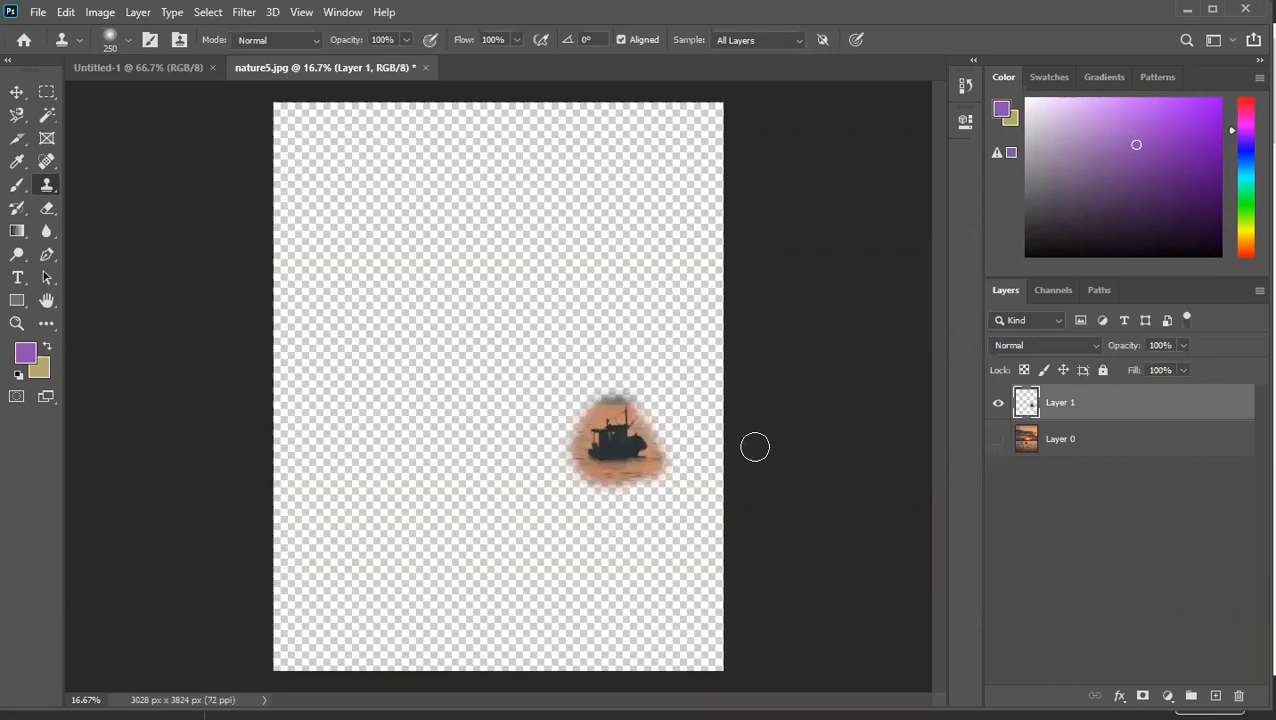
pyautogui.click(998, 441)
pyautogui.click(999, 442)
pyautogui.click(999, 442)
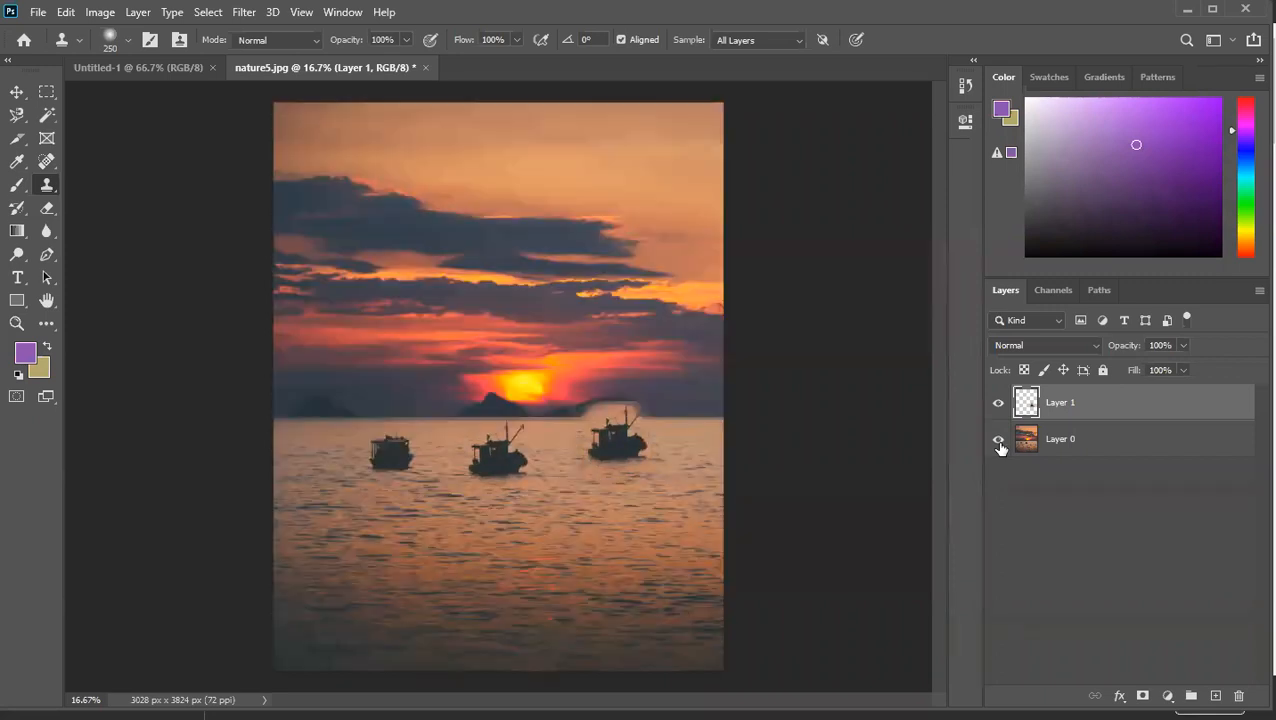
pyautogui.click(999, 442)
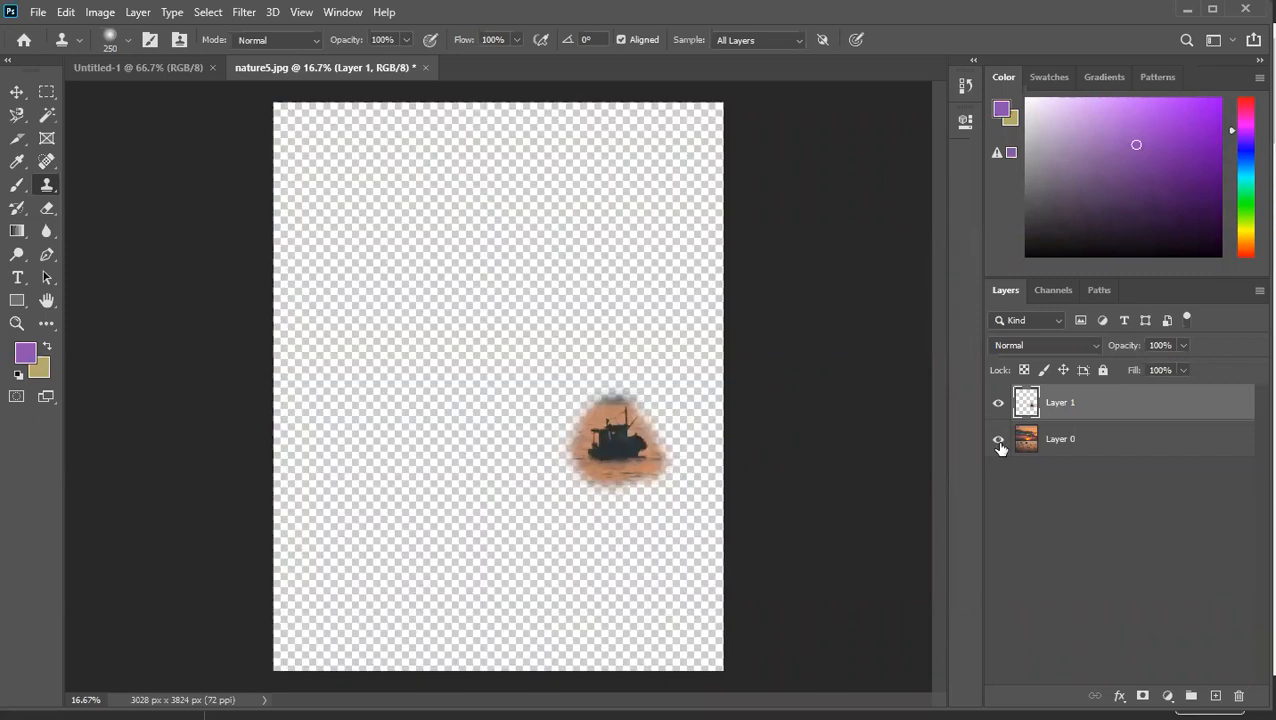
pyautogui.click(999, 442)
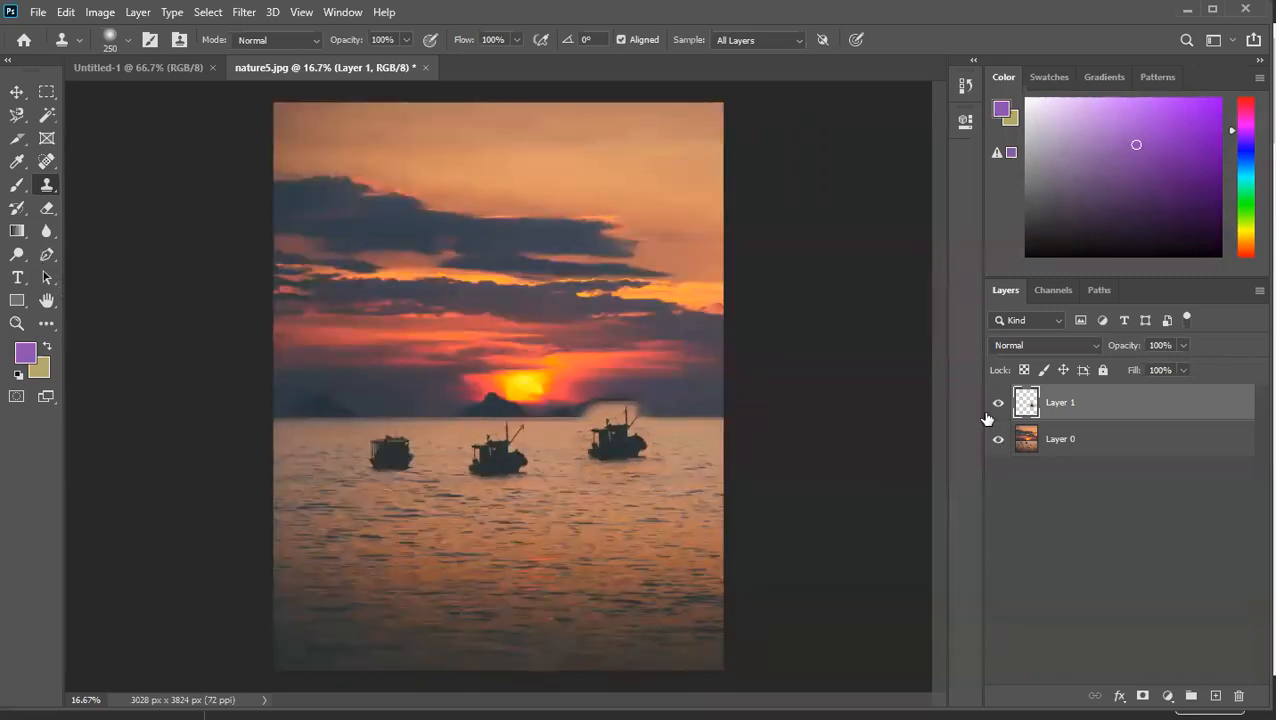
# Step: Hide Layer 0 and erase the soft fringe above the cloned boat on Layer 1 with a 100 px Eraser
pyautogui.click(999, 442)
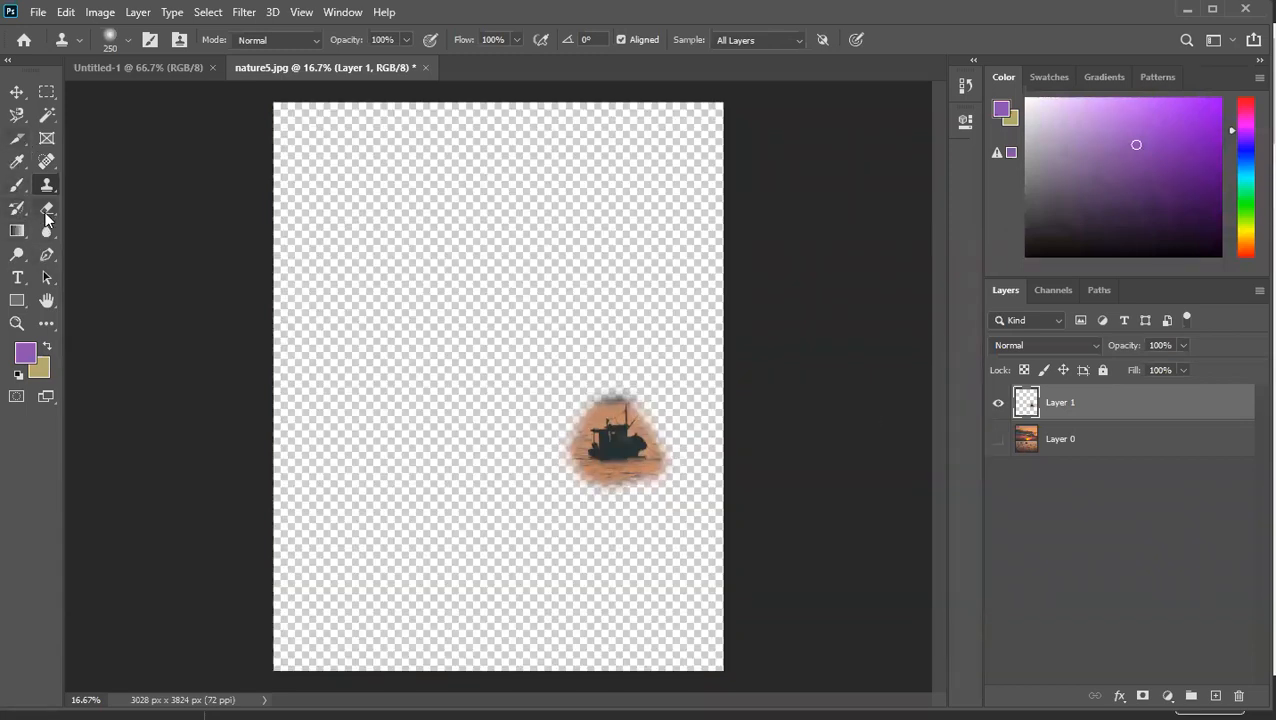
pyautogui.click(46, 210)
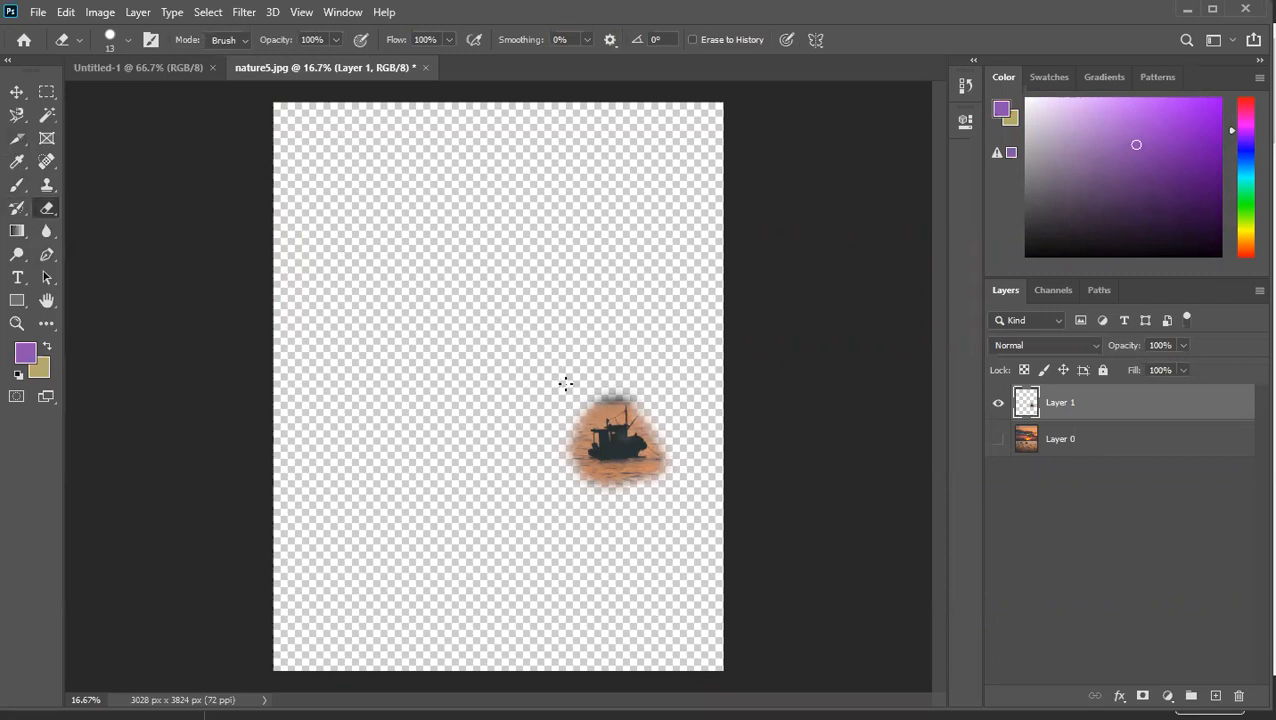
pyautogui.press(']')
pyautogui.press(']')
pyautogui.press(']')
pyautogui.press(']')
pyautogui.press('[')
pyautogui.press('[')
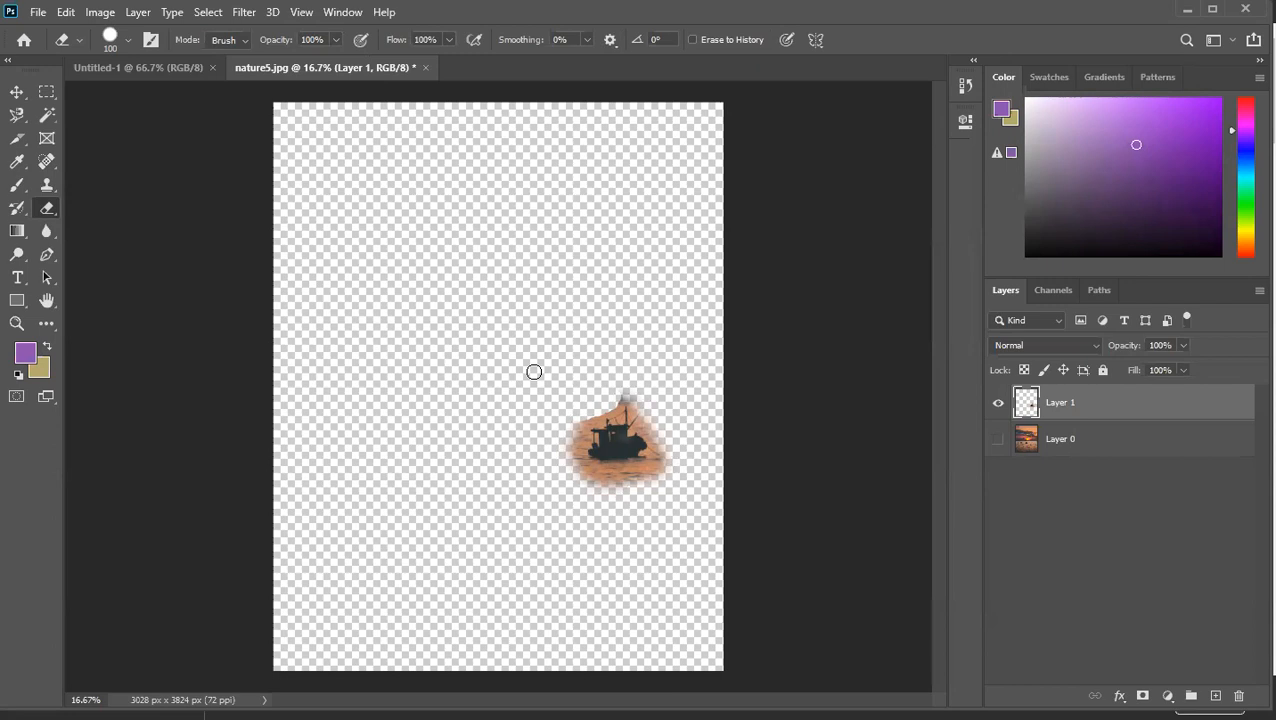
# Step: Set the Eraser size to 125 px and show Layer 0 again to check the trimmed boat over the photo
pyautogui.press(']')
pyautogui.press(']')
pyautogui.press(']')
pyautogui.press(']')
pyautogui.press(']')
pyautogui.click(998, 440)
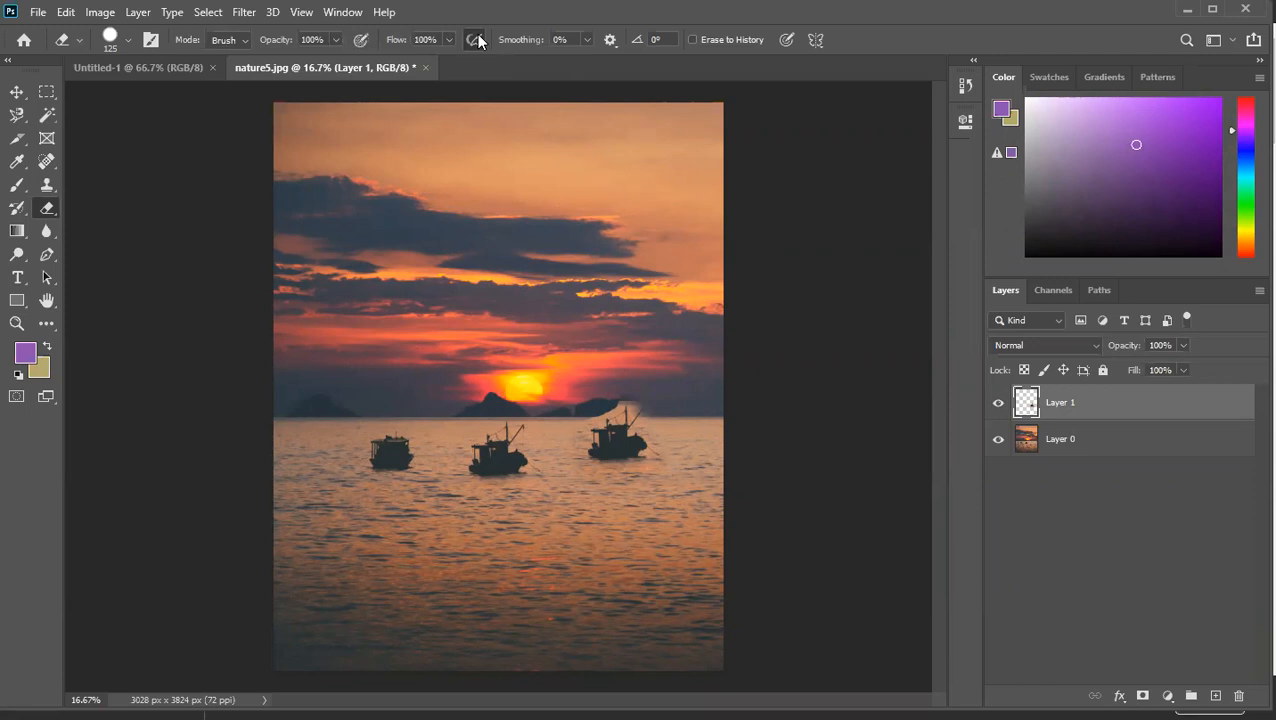
# Step: Review the Eraser's smoothing options and its brush size and hardness settings
pyautogui.click(610, 42)
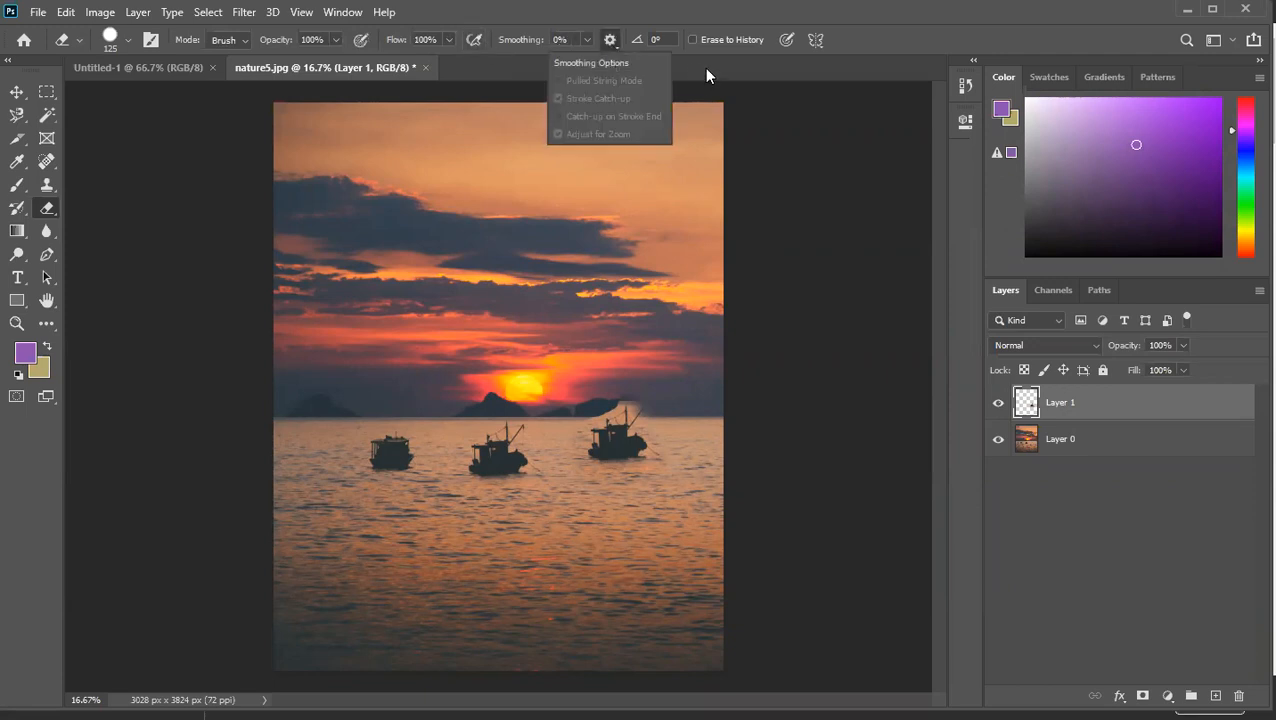
pyautogui.click(706, 68)
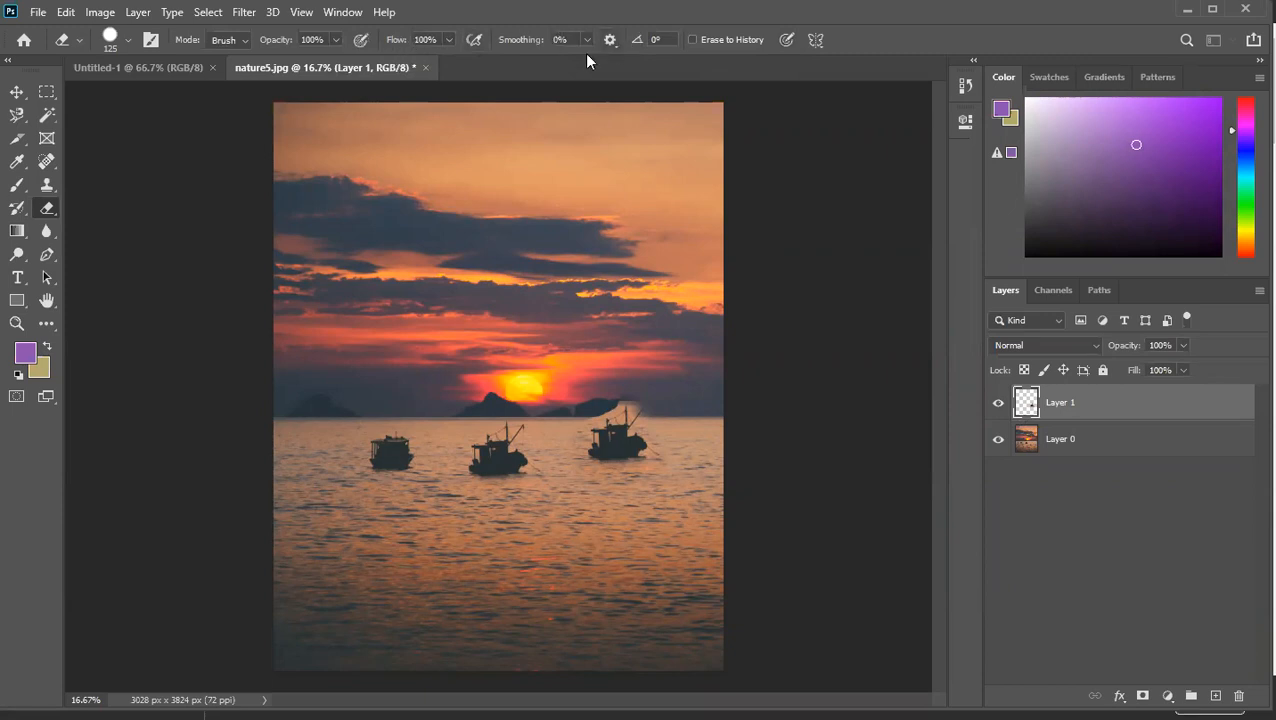
pyautogui.click(127, 41)
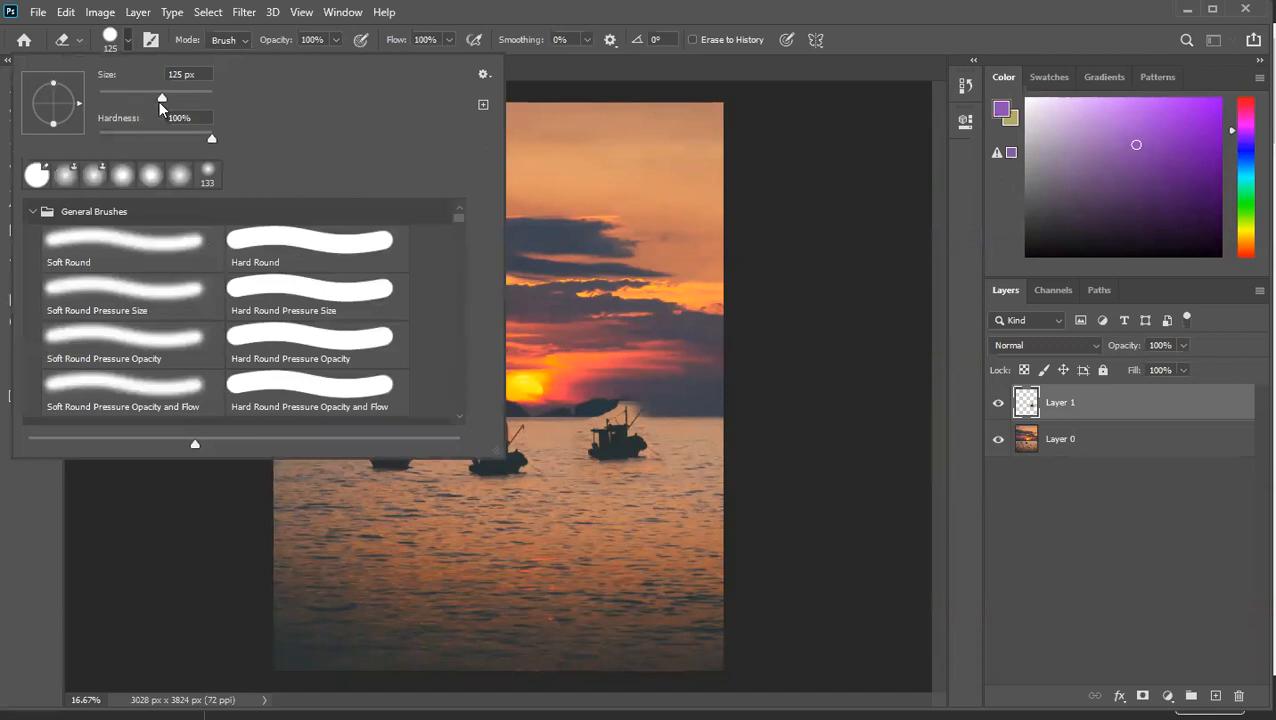
pyautogui.click(760, 148)
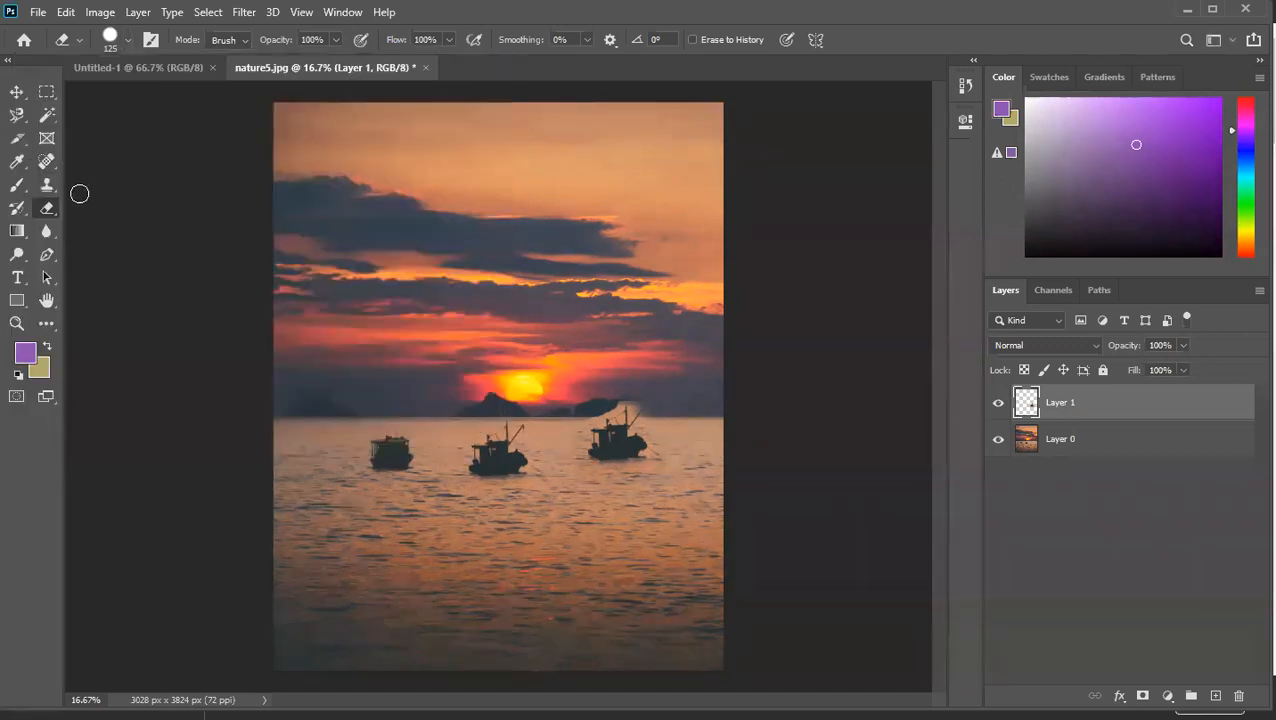
# Step: With the Clone Stamp's Aligned option off, sample the larger boat and paint copies on the water around the existing boats on Layer 1
pyautogui.click(47, 184)
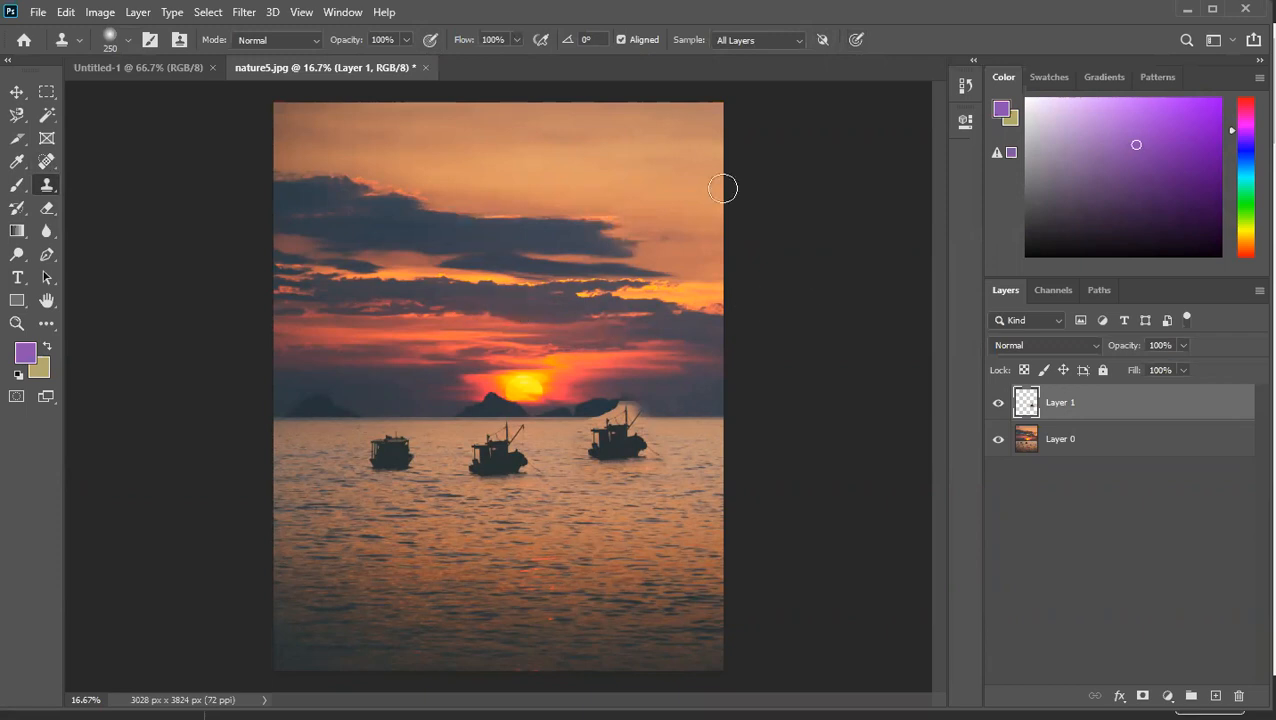
pyautogui.click(620, 40)
pyautogui.keyDown('alt'); pyautogui.click(500, 454); pyautogui.keyUp('alt')
pyautogui.moveTo(499, 486)
pyautogui.mouseDown()
pyautogui.moveTo(584, 511)
pyautogui.moveTo(468, 508)
pyautogui.moveTo(534, 518)
pyautogui.moveTo(474, 481)
pyautogui.moveTo(574, 467)
pyautogui.moveTo(411, 466)
pyautogui.moveTo(390, 441)
pyautogui.moveTo(550, 455)
pyautogui.moveTo(386, 463)
pyautogui.moveTo(564, 465)
pyautogui.moveTo(386, 502)
pyautogui.moveTo(596, 486)
pyautogui.moveTo(380, 482)
pyautogui.moveTo(544, 490)
pyautogui.moveTo(405, 516)
pyautogui.moveTo(540, 538)
pyautogui.moveTo(606, 458)
pyautogui.moveTo(592, 432)
pyautogui.moveTo(589, 482)
pyautogui.mouseUp()
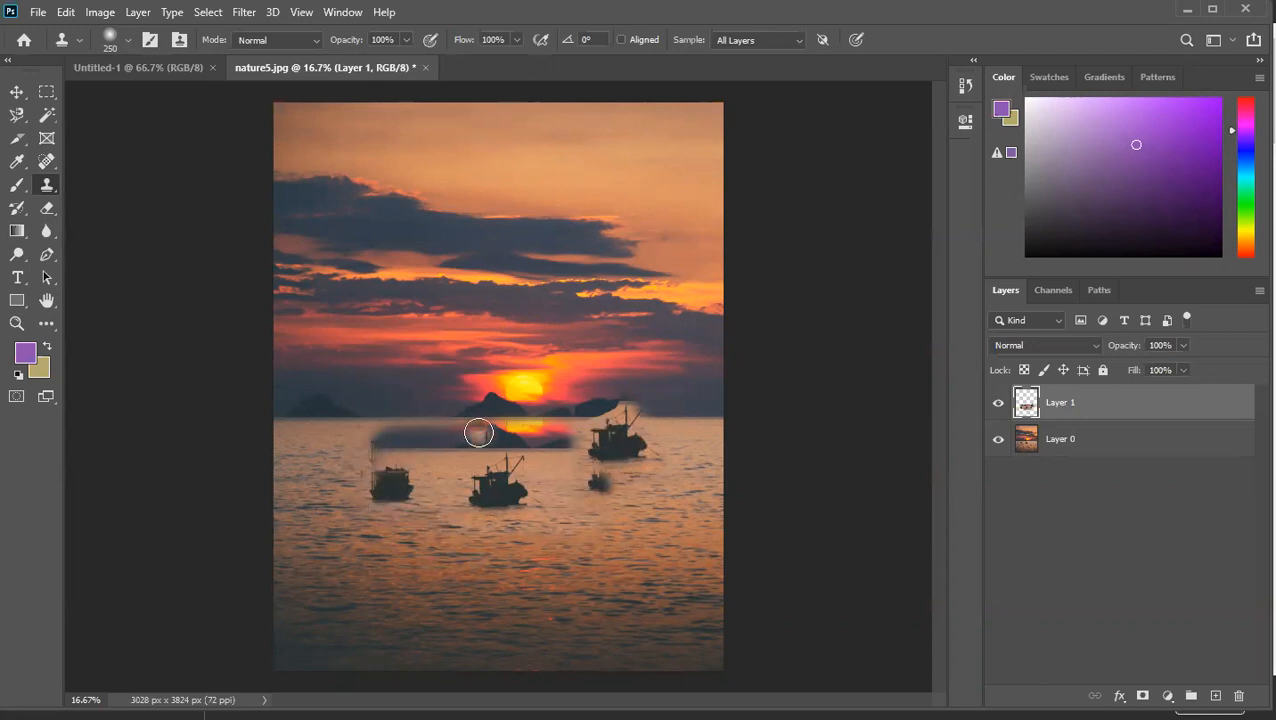
# Step: Examine the Clone Stamp's brush settings, brush picker and brush preset options
pyautogui.click(150, 40)
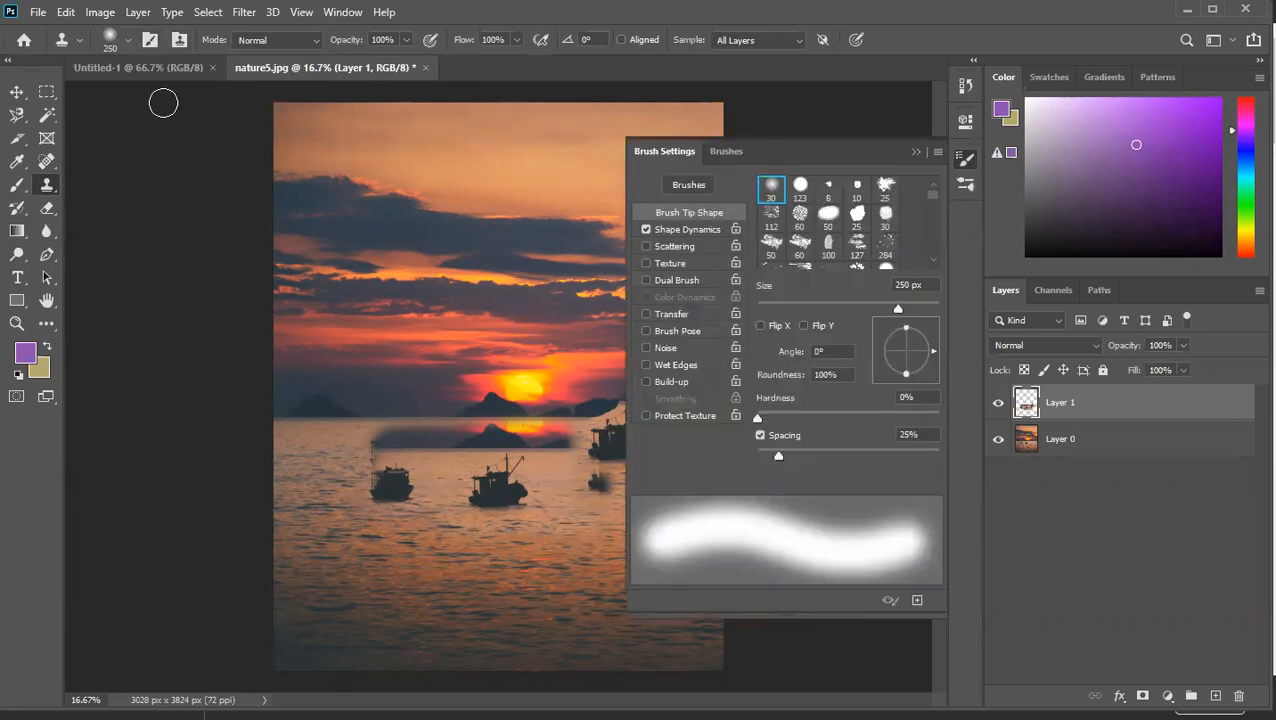
pyautogui.click(912, 152)
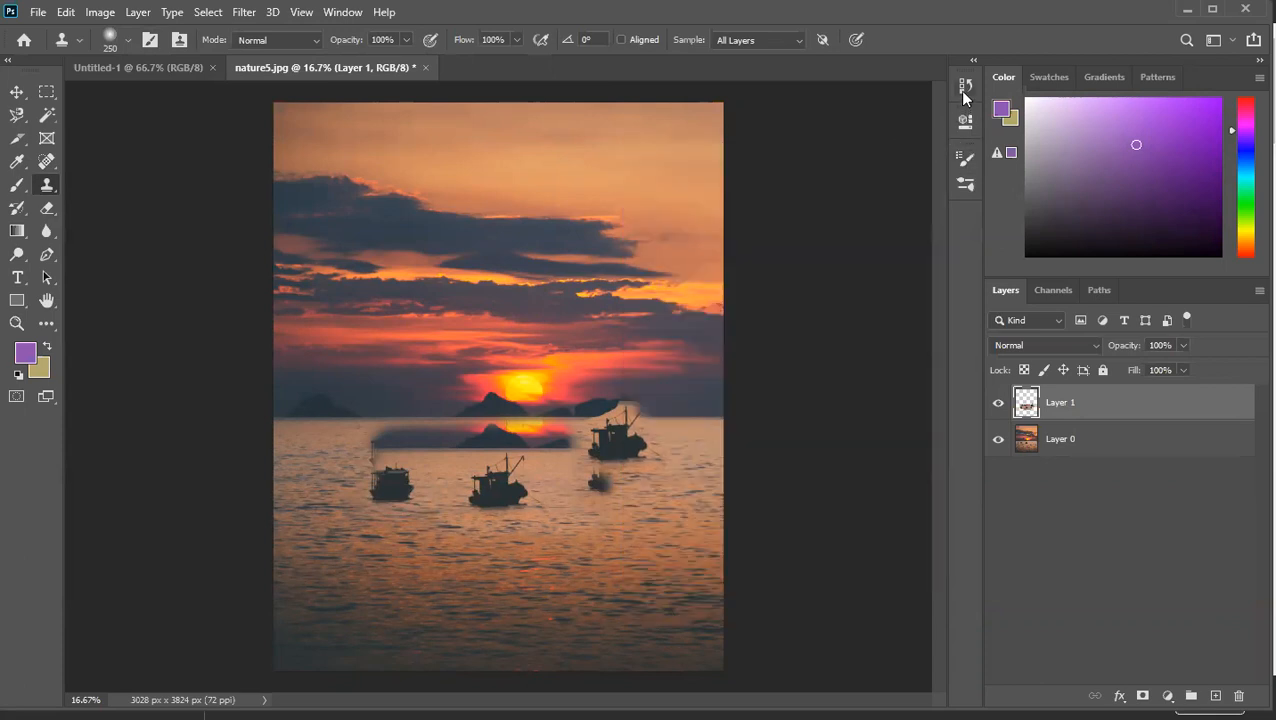
pyautogui.rightClick(485, 480)
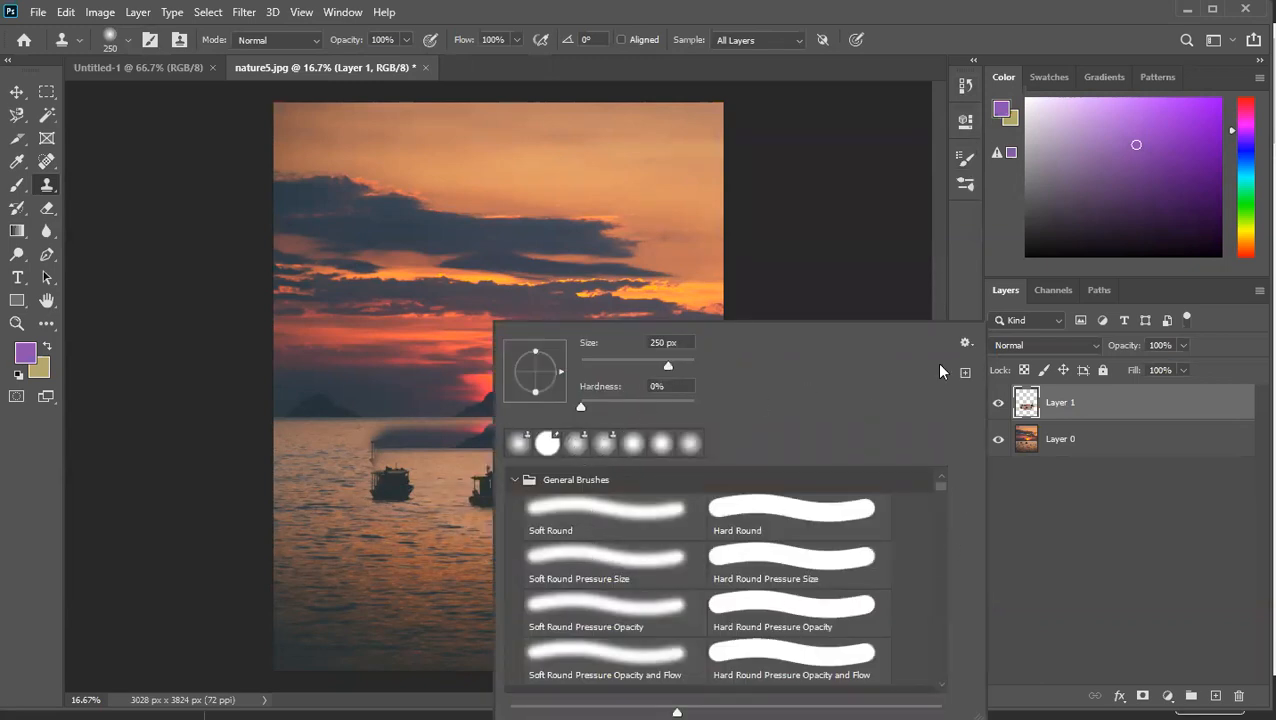
pyautogui.click(966, 343)
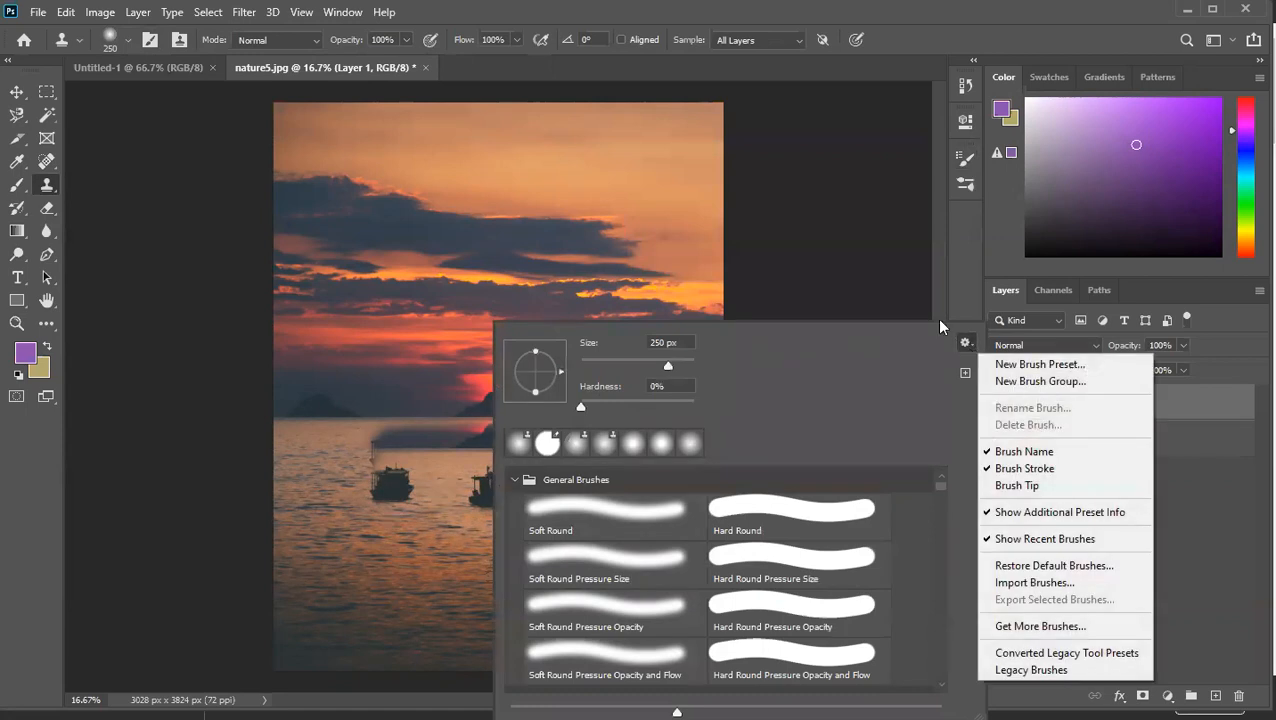
pyautogui.click(954, 301)
pyautogui.click(963, 305)
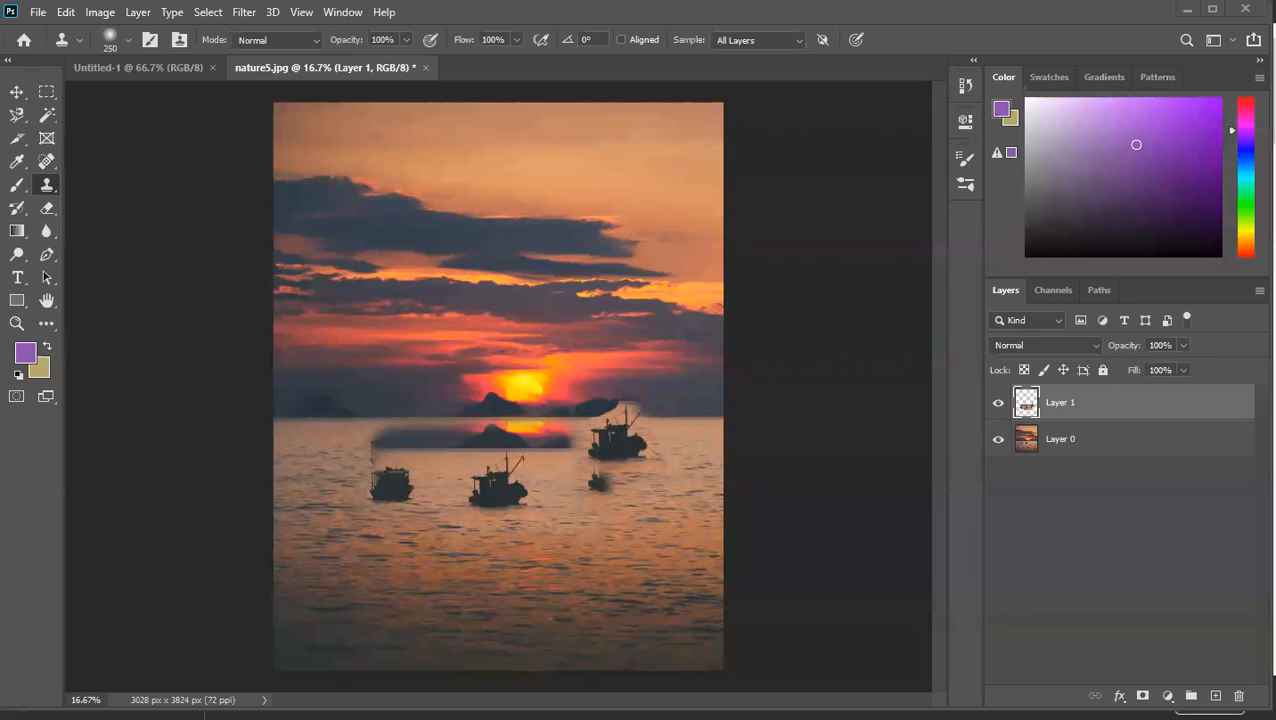
# Step: Turn the Clone Stamp's Aligned option back on and delete Layer 1 with its cloned boats
pyautogui.click(621, 40)
pyautogui.click(621, 40)
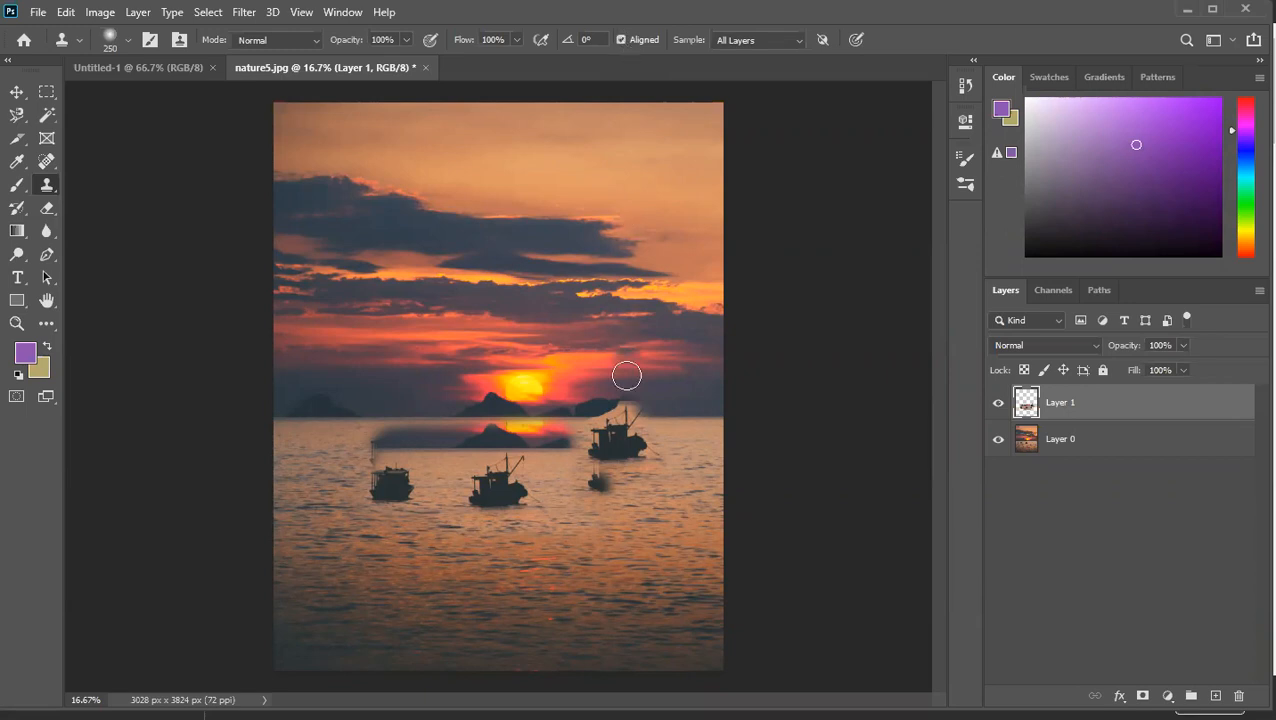
pyautogui.rightClick(1057, 405)
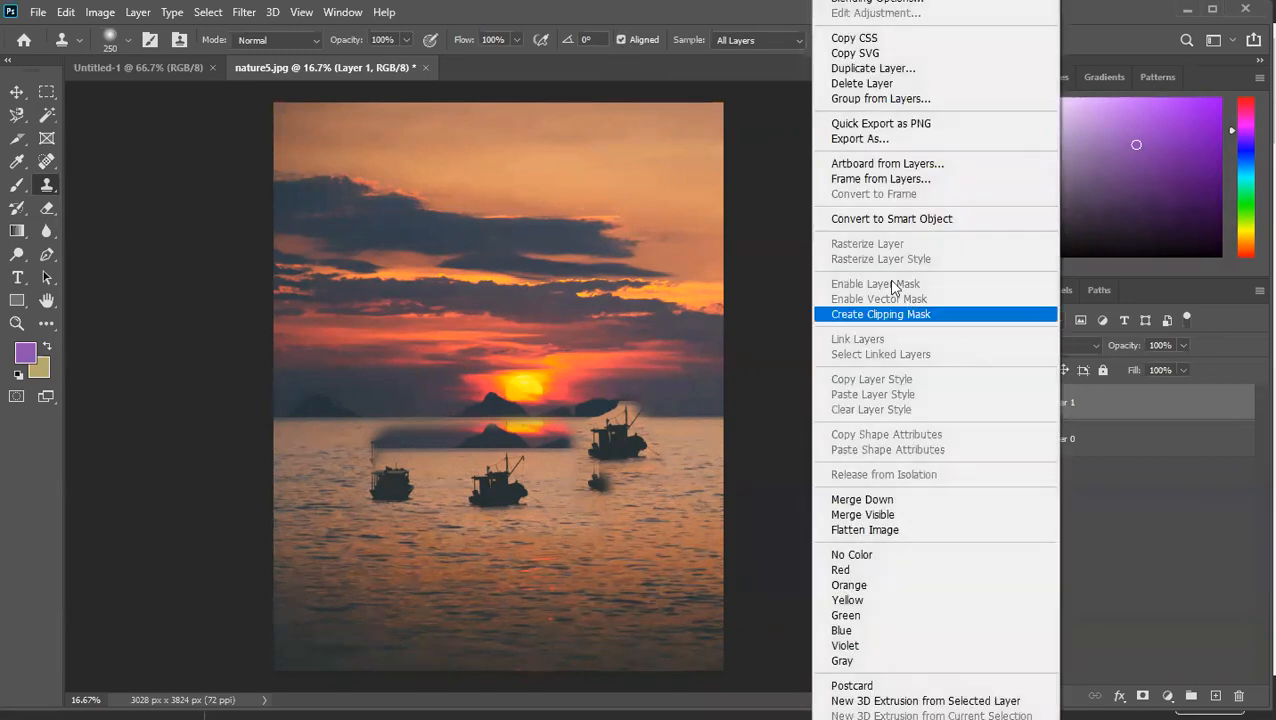
pyautogui.click(1114, 400)
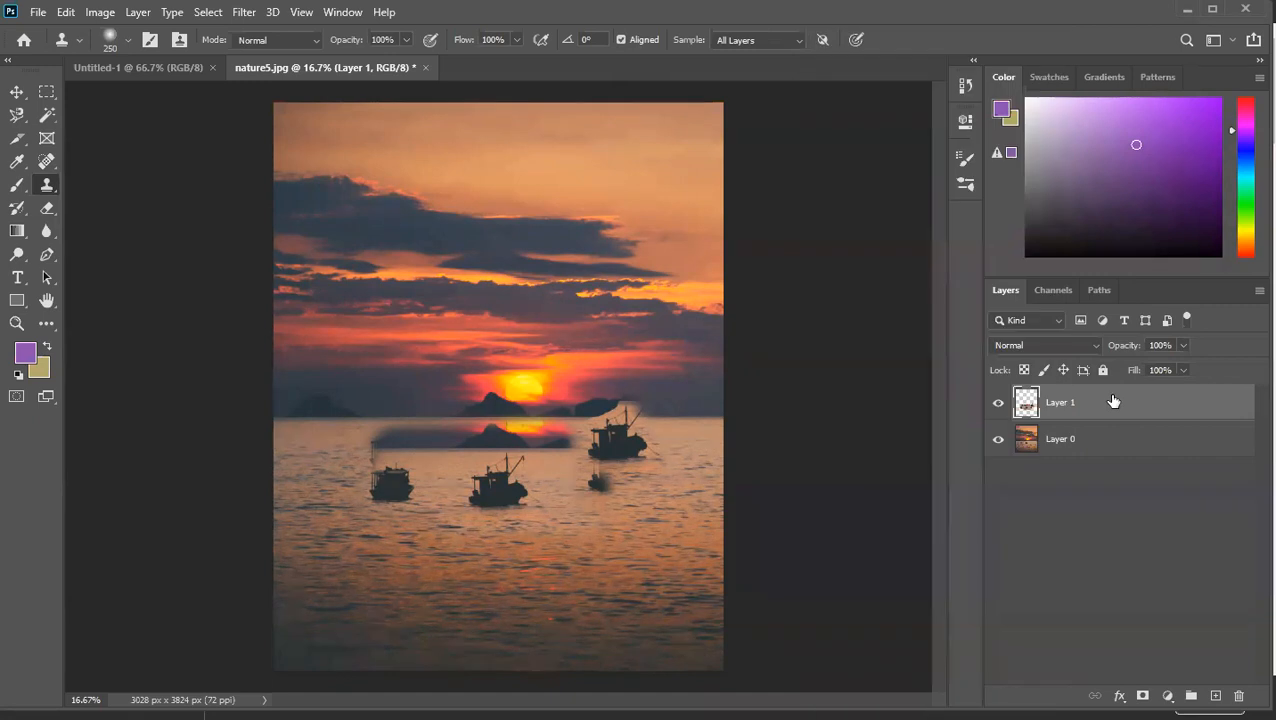
pyautogui.press('Delete')
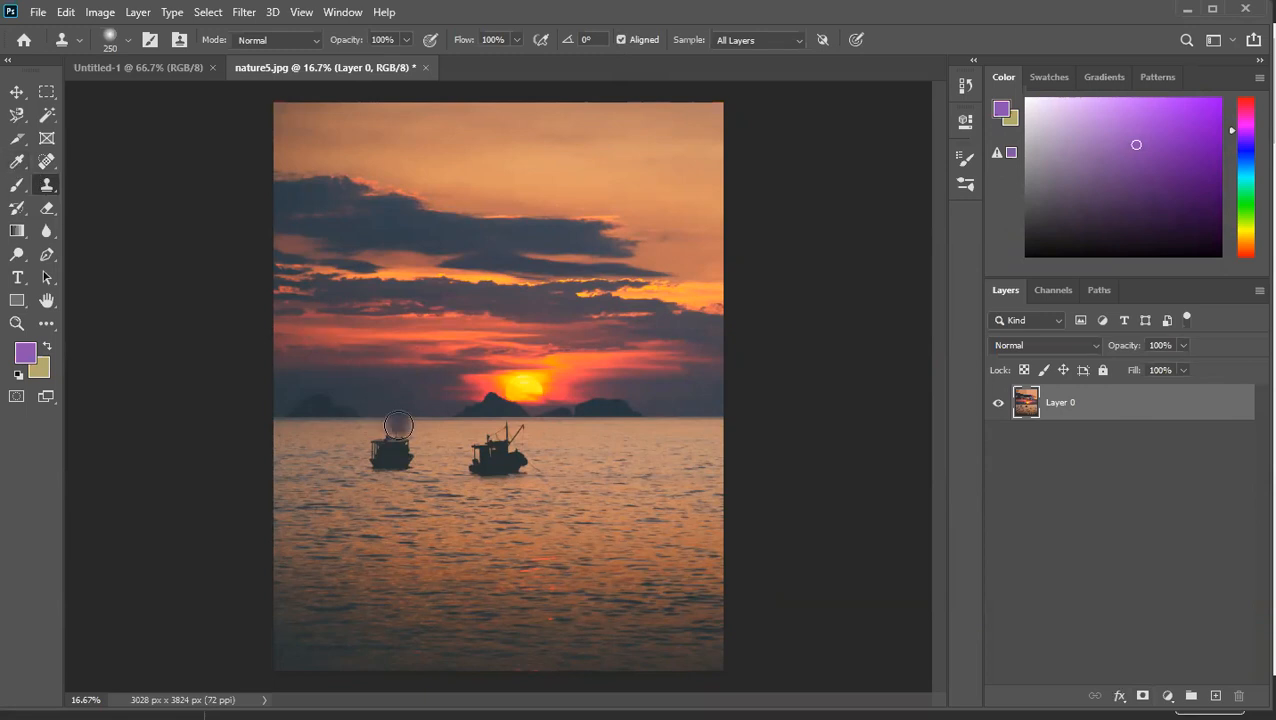
# Step: Add a new layer above Layer 0 and, with Aligned on, clone both boats onto the water below the originals, sampling from the smaller boat
pyautogui.keyDown('alt'); pyautogui.click(388, 454); pyautogui.keyUp('alt')
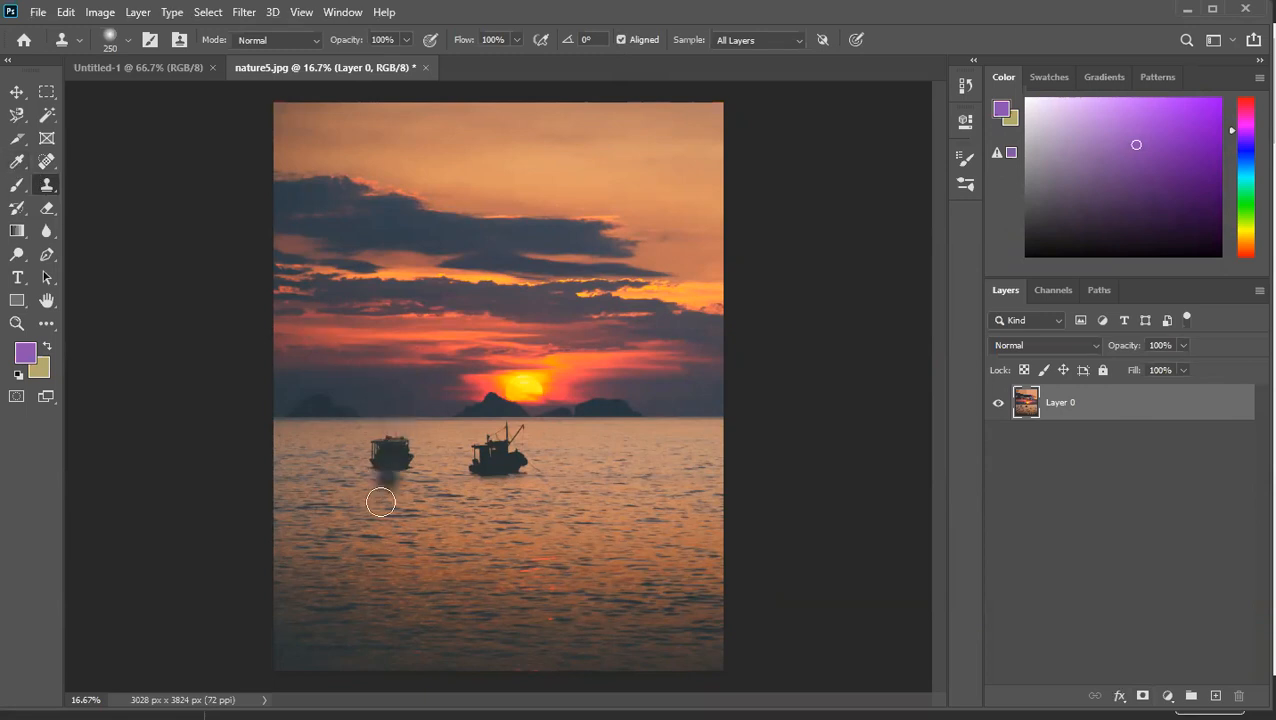
pyautogui.click(1215, 695)
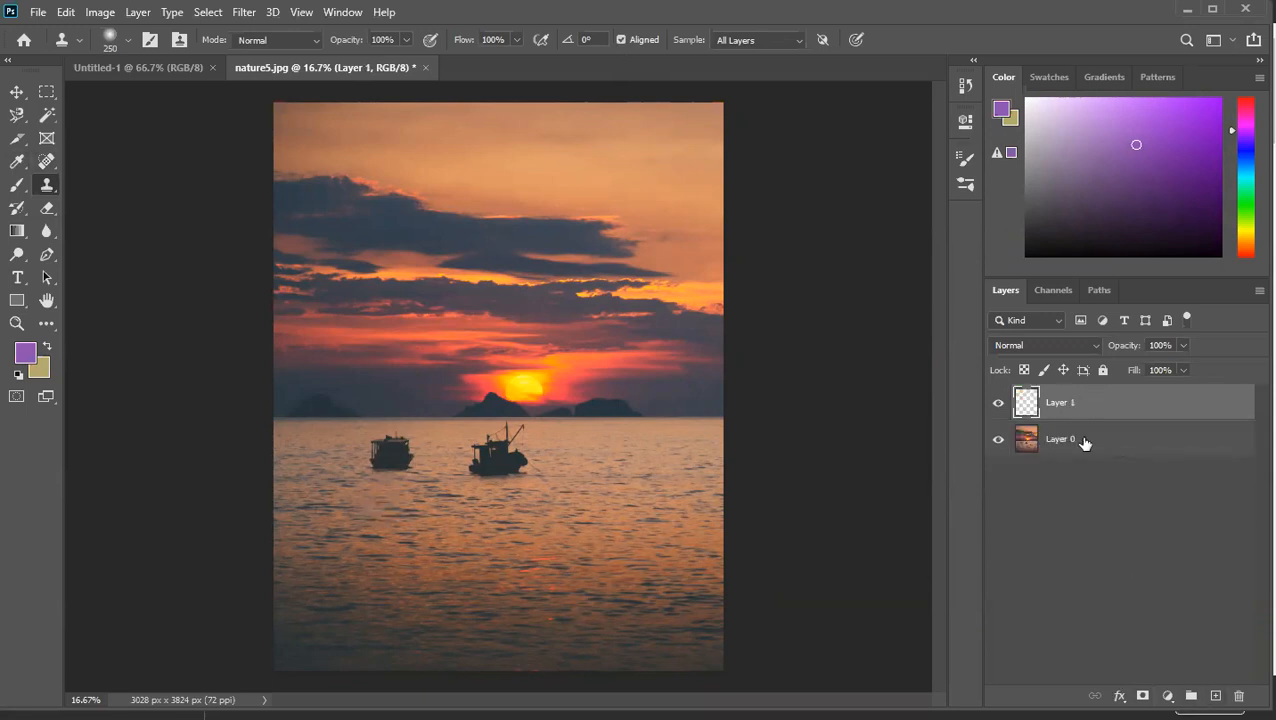
pyautogui.keyDown('alt'); pyautogui.click(388, 452); pyautogui.keyUp('alt')
pyautogui.moveTo(391, 498)
pyautogui.mouseDown()
pyautogui.moveTo(415, 540)
pyautogui.moveTo(379, 550)
pyautogui.moveTo(373, 530)
pyautogui.moveTo(401, 503)
pyautogui.moveTo(369, 499)
pyautogui.moveTo(400, 494)
pyautogui.moveTo(548, 511)
pyautogui.moveTo(564, 541)
pyautogui.moveTo(465, 543)
pyautogui.moveTo(489, 523)
pyautogui.moveTo(628, 505)
pyautogui.moveTo(699, 533)
pyautogui.moveTo(578, 536)
pyautogui.moveTo(578, 515)
pyautogui.moveTo(662, 507)
pyautogui.moveTo(560, 528)
pyautogui.moveTo(653, 520)
pyautogui.moveTo(575, 534)
pyautogui.moveTo(621, 525)
pyautogui.mouseUp()
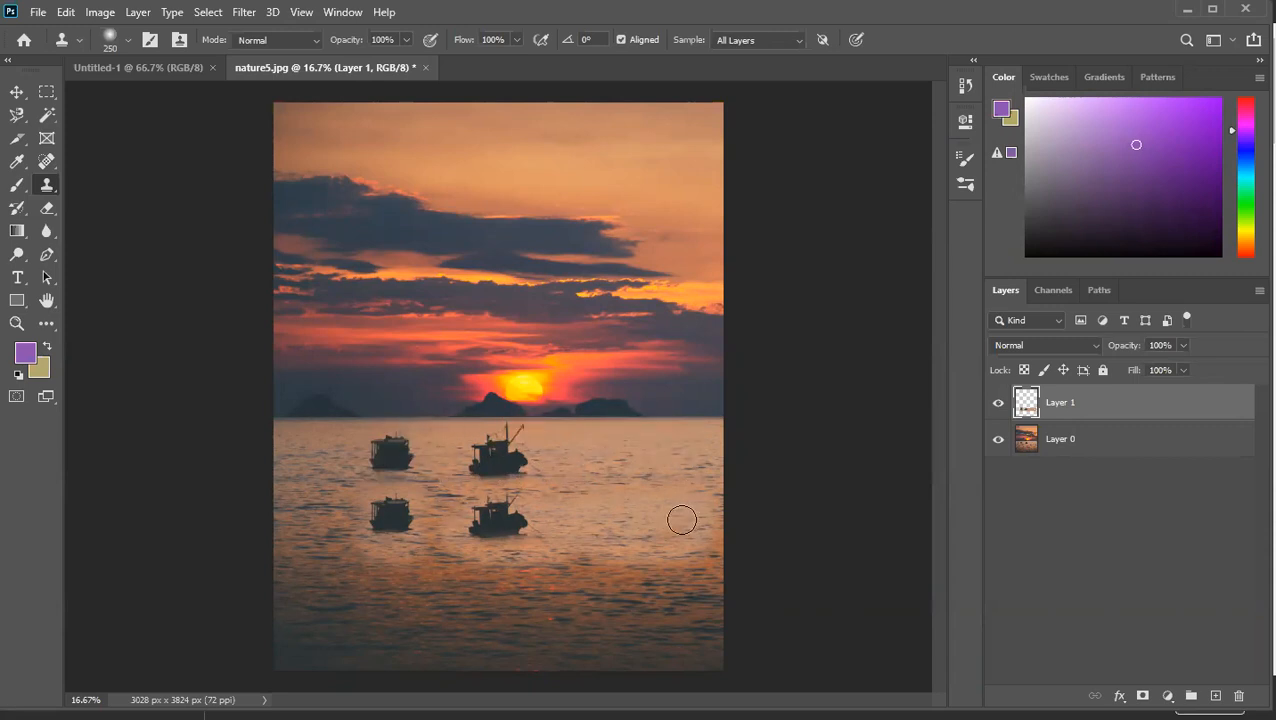
# Step: Turn off Aligned and clone the smaller boat at two spots near the horizon and two near the photo's lower edge on Layer 1
pyautogui.moveTo(398, 441)
pyautogui.mouseDown()
pyautogui.moveTo(373, 464)
pyautogui.moveTo(374, 438)
pyautogui.moveTo(415, 446)
pyautogui.moveTo(368, 466)
pyautogui.moveTo(396, 431)
pyautogui.mouseUp()
pyautogui.hotkey('ctrl', 'z')
pyautogui.moveTo(603, 439)
pyautogui.mouseDown()
pyautogui.moveTo(622, 466)
pyautogui.moveTo(582, 482)
pyautogui.moveTo(569, 450)
pyautogui.moveTo(605, 435)
pyautogui.moveTo(571, 430)
pyautogui.moveTo(600, 422)
pyautogui.moveTo(569, 425)
pyautogui.moveTo(696, 450)
pyautogui.moveTo(639, 469)
pyautogui.moveTo(678, 431)
pyautogui.moveTo(643, 424)
pyautogui.mouseUp()
pyautogui.moveTo(421, 610)
pyautogui.mouseDown()
pyautogui.moveTo(436, 621)
pyautogui.moveTo(434, 578)
pyautogui.mouseUp()
pyautogui.moveTo(524, 601)
pyautogui.mouseDown()
pyautogui.moveTo(579, 596)
pyautogui.moveTo(536, 622)
pyautogui.moveTo(525, 592)
pyautogui.moveTo(557, 580)
pyautogui.moveTo(503, 584)
pyautogui.moveTo(548, 582)
pyautogui.moveTo(499, 596)
pyautogui.moveTo(505, 609)
pyautogui.moveTo(556, 612)
pyautogui.mouseUp()
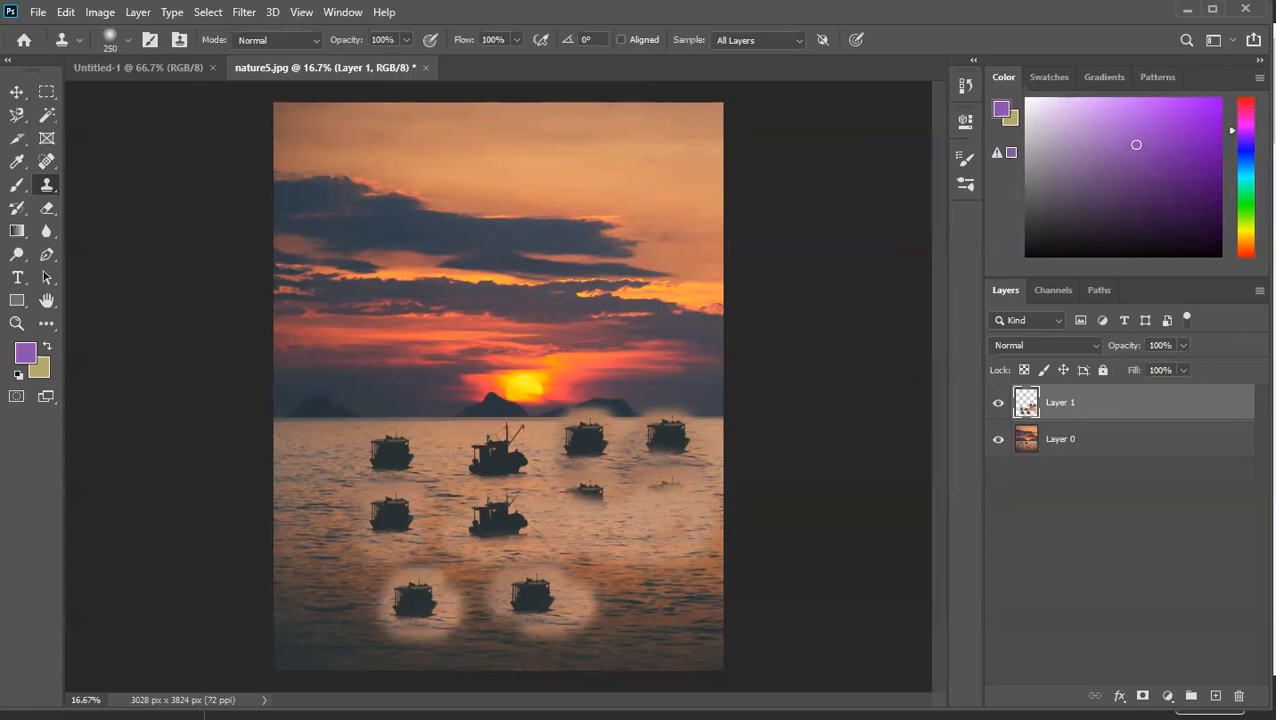
# Step: Switch to the Unsplash page in the browser, dismiss the thank-you message and search for "grass and tent"
pyautogui.hotkey('alt', 'Tab')
pyautogui.press('Escape')
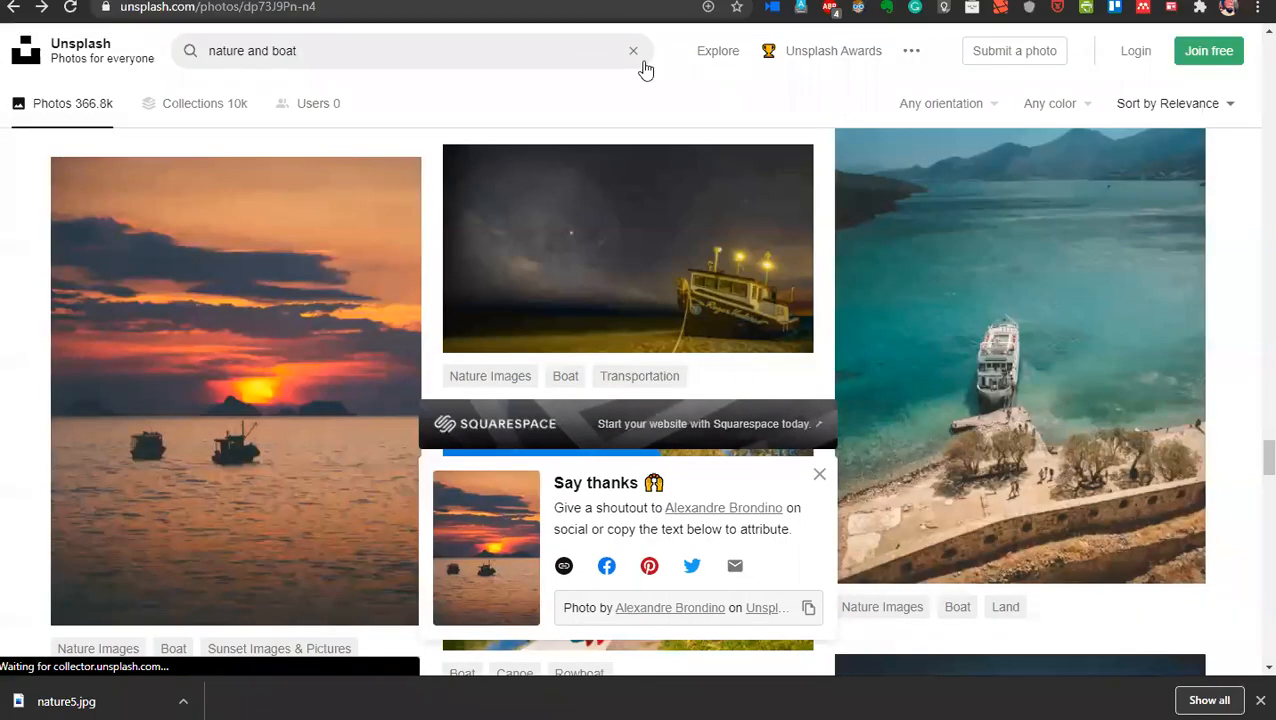
pyautogui.tripleClick(407, 62)
pyautogui.write('grass and tent')
pyautogui.press('Return')
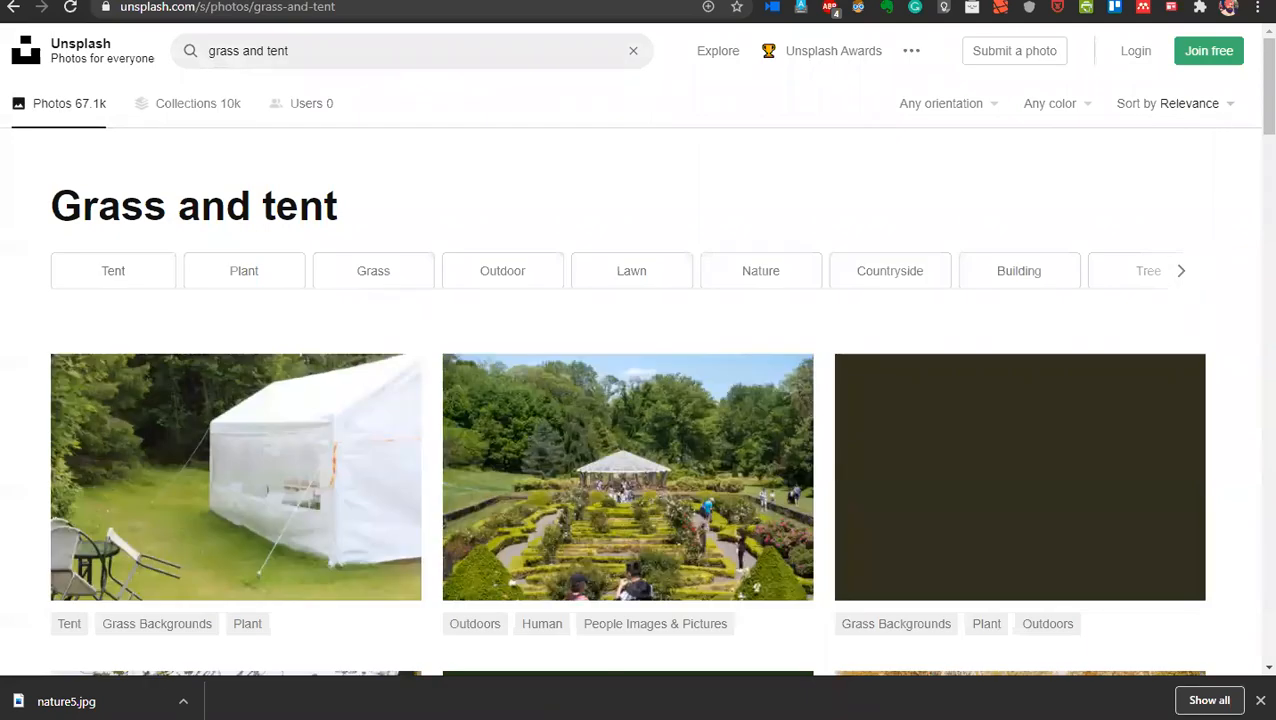
# Step: Browse the "grass and tent" results for a photo of a tent standing on grass
pyautogui.scroll(-10, 1236, 240)
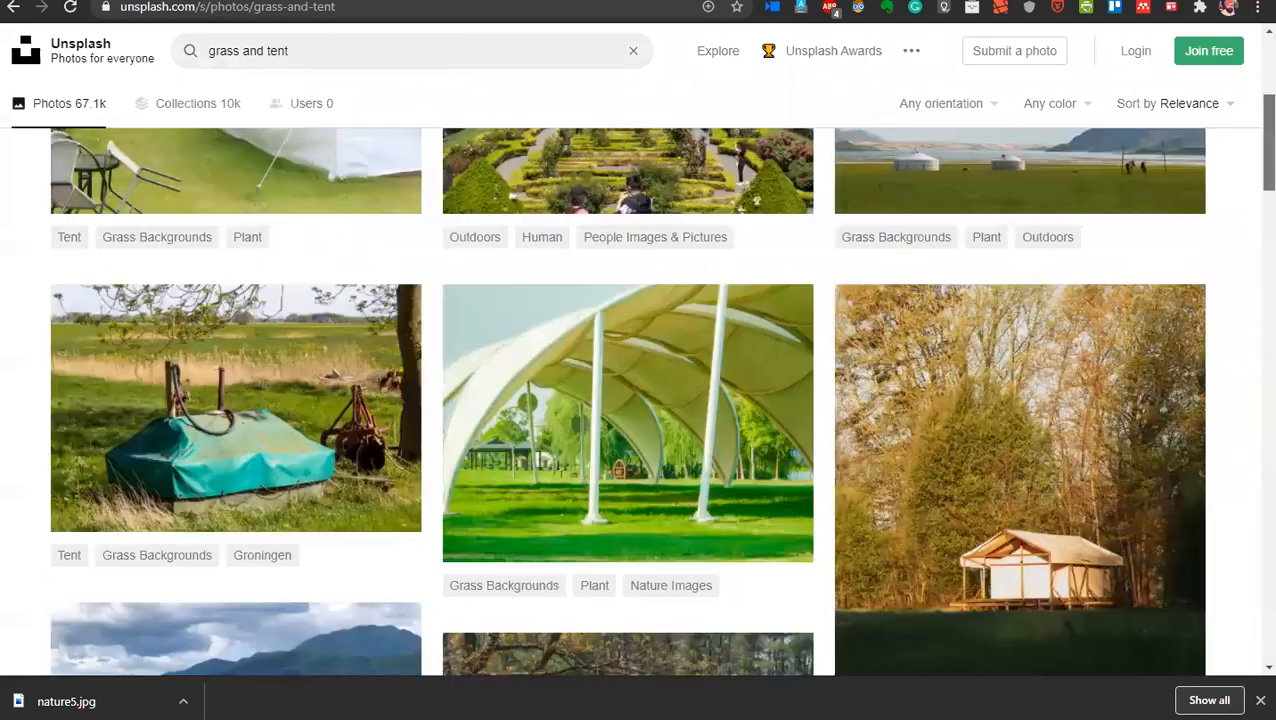
pyautogui.scroll(-1, 1236, 255)
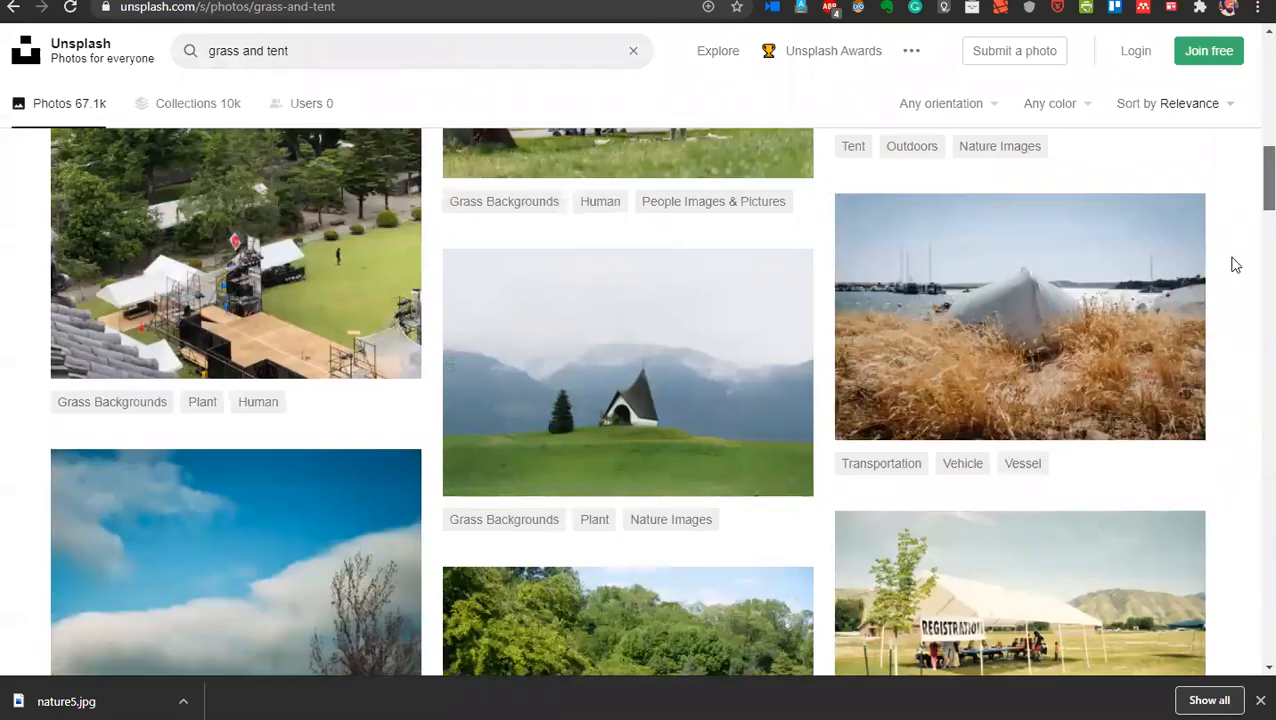
pyautogui.scroll(-3, 1236, 265)
pyautogui.scroll(-5, 1228, 306)
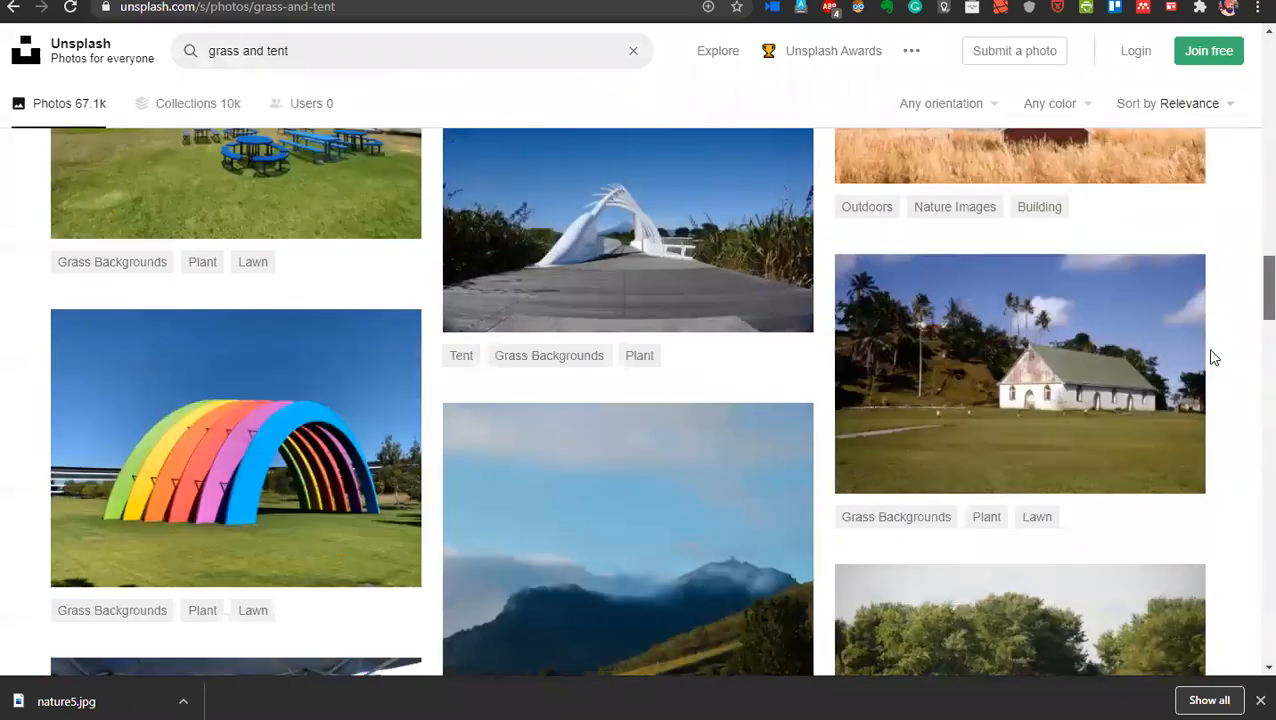
pyautogui.scroll(1, 1212, 370)
pyautogui.scroll(-4, 1213, 400)
pyautogui.scroll(-8, 1208, 440)
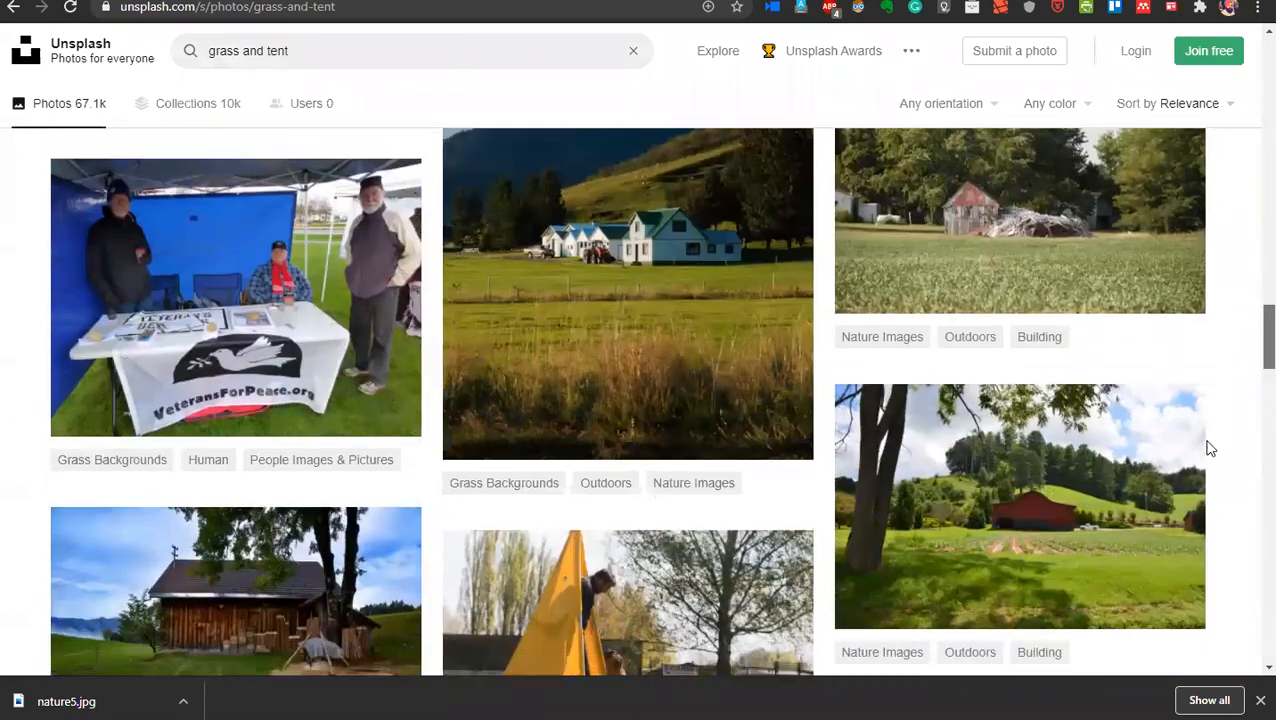
pyautogui.scroll(-10, 1205, 535)
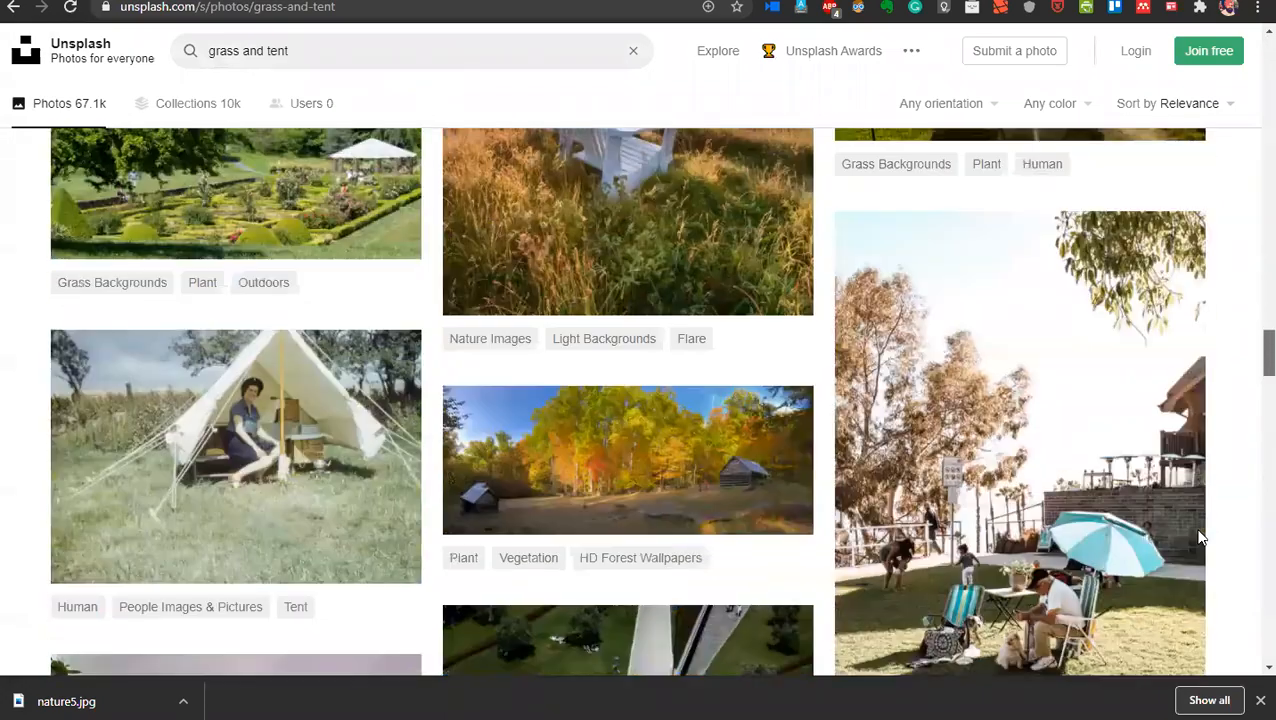
pyautogui.scroll(5, 1217, 541)
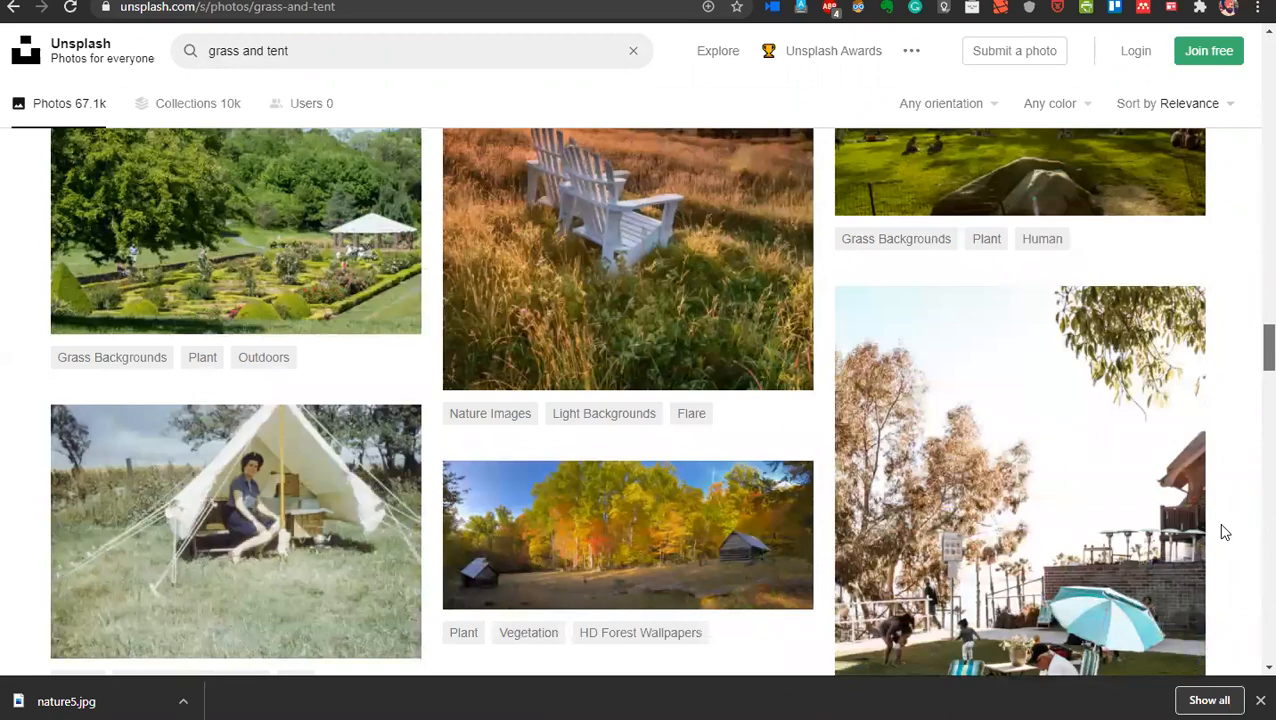
pyautogui.scroll(-15, 1224, 532)
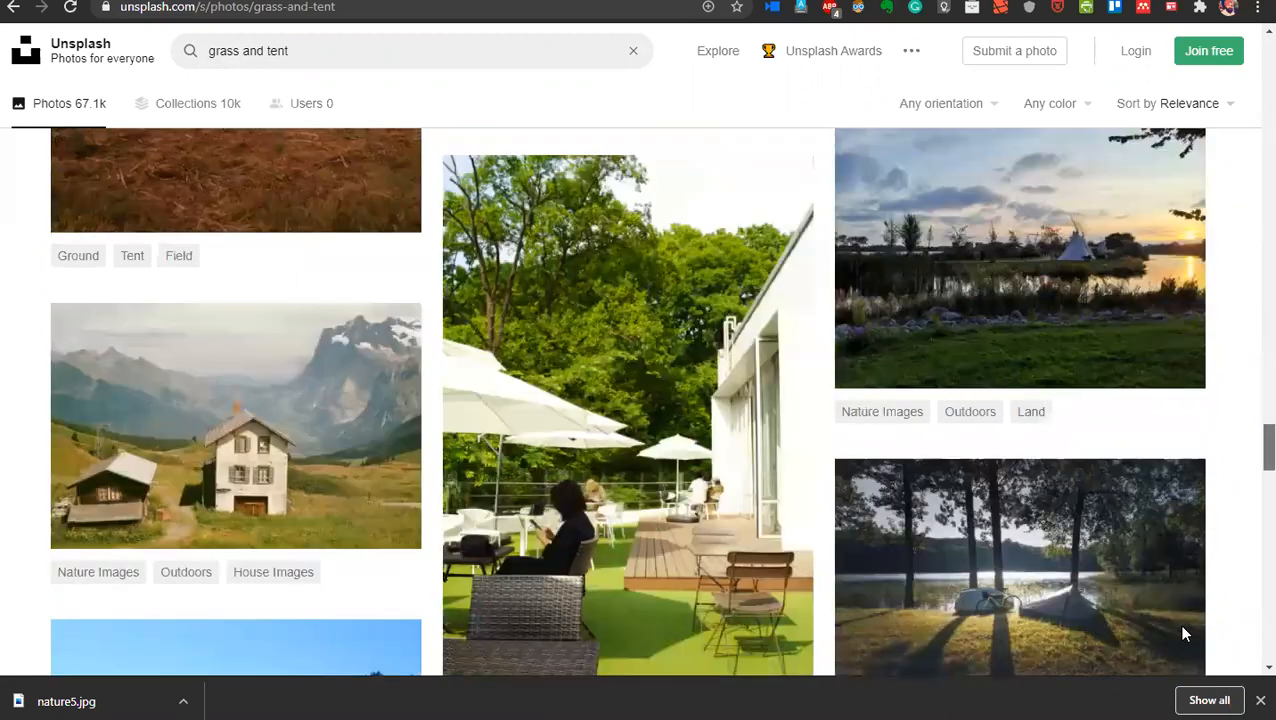
pyautogui.scroll(-15, 1182, 672)
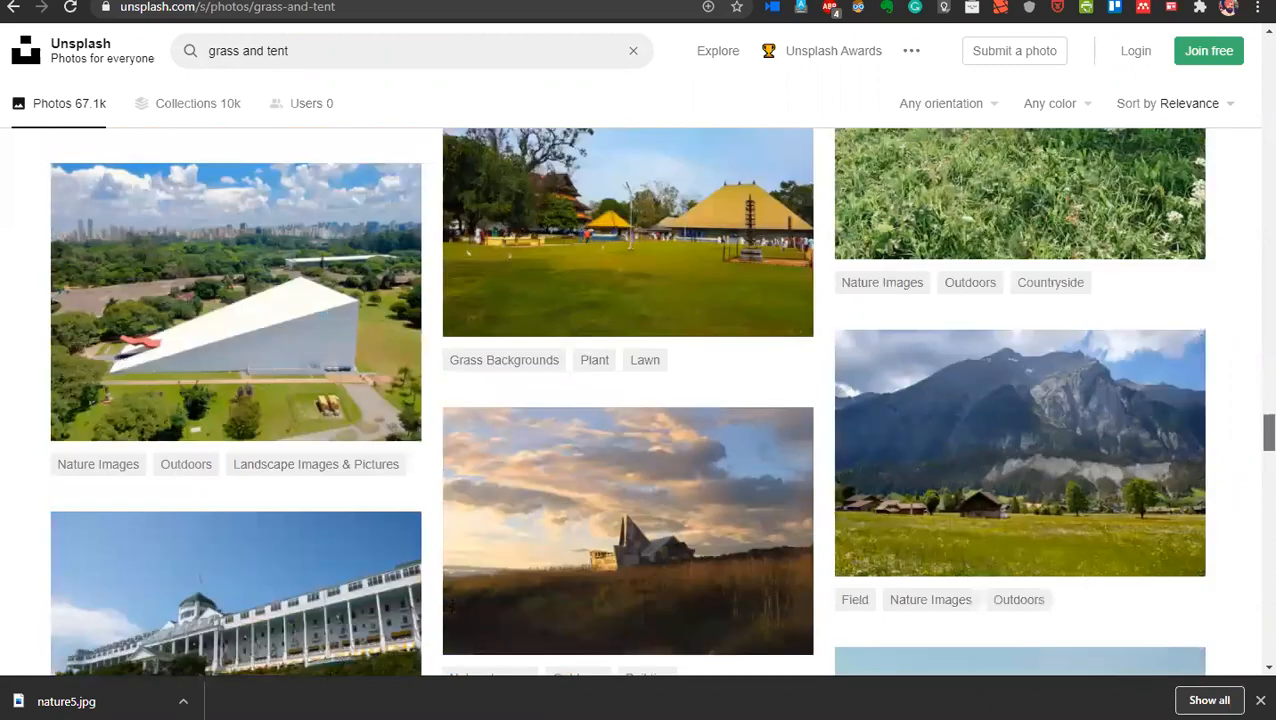
pyautogui.scroll(-6, 628, 400)
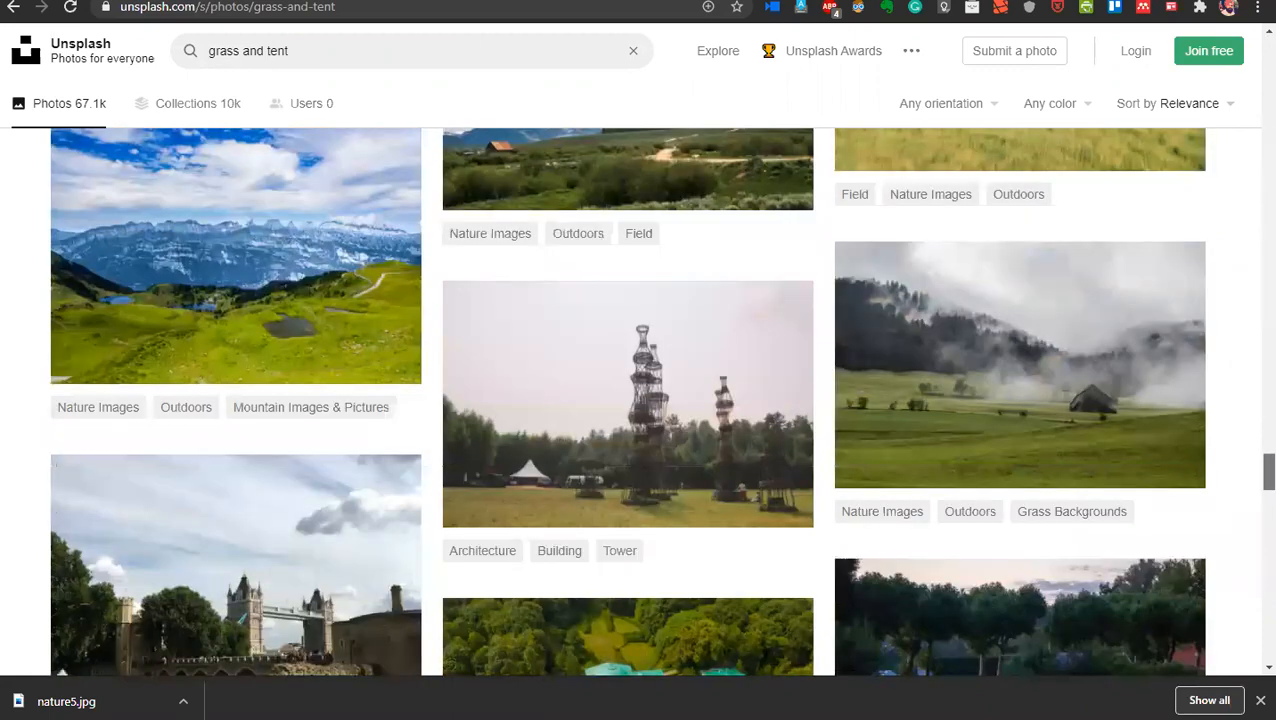
pyautogui.scroll(-2, 628, 400)
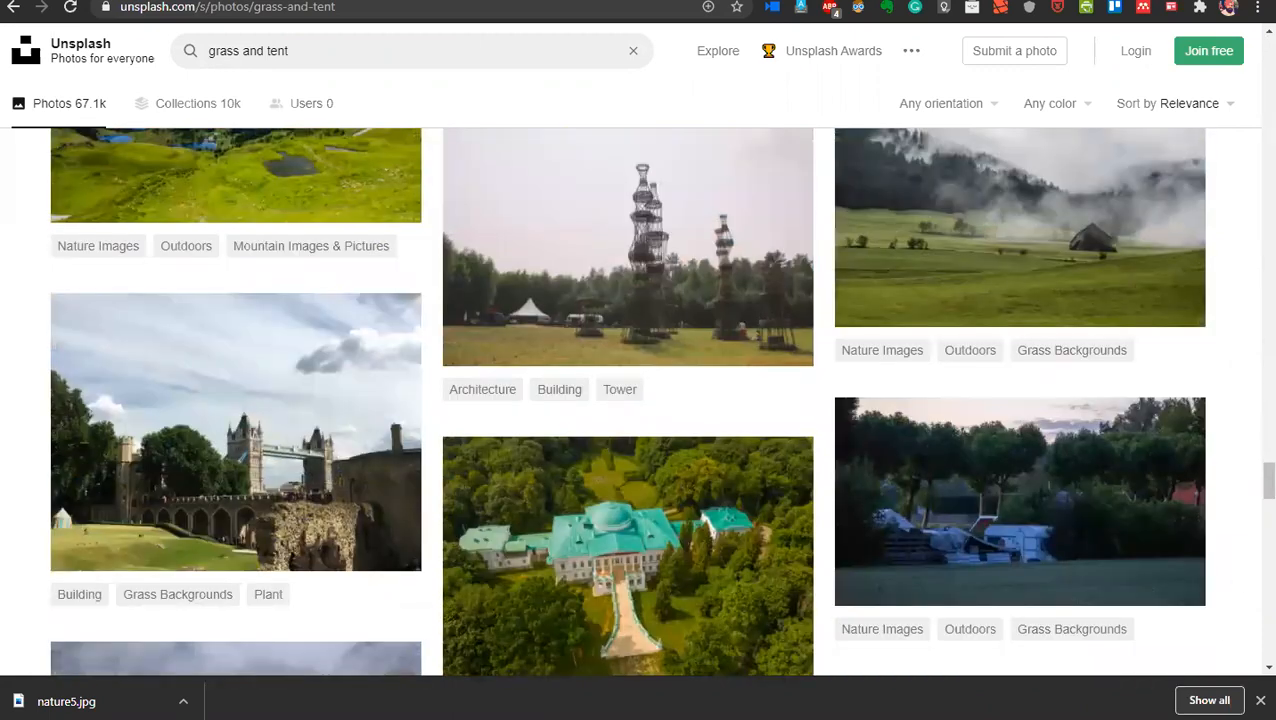
pyautogui.scroll(-6, 628, 400)
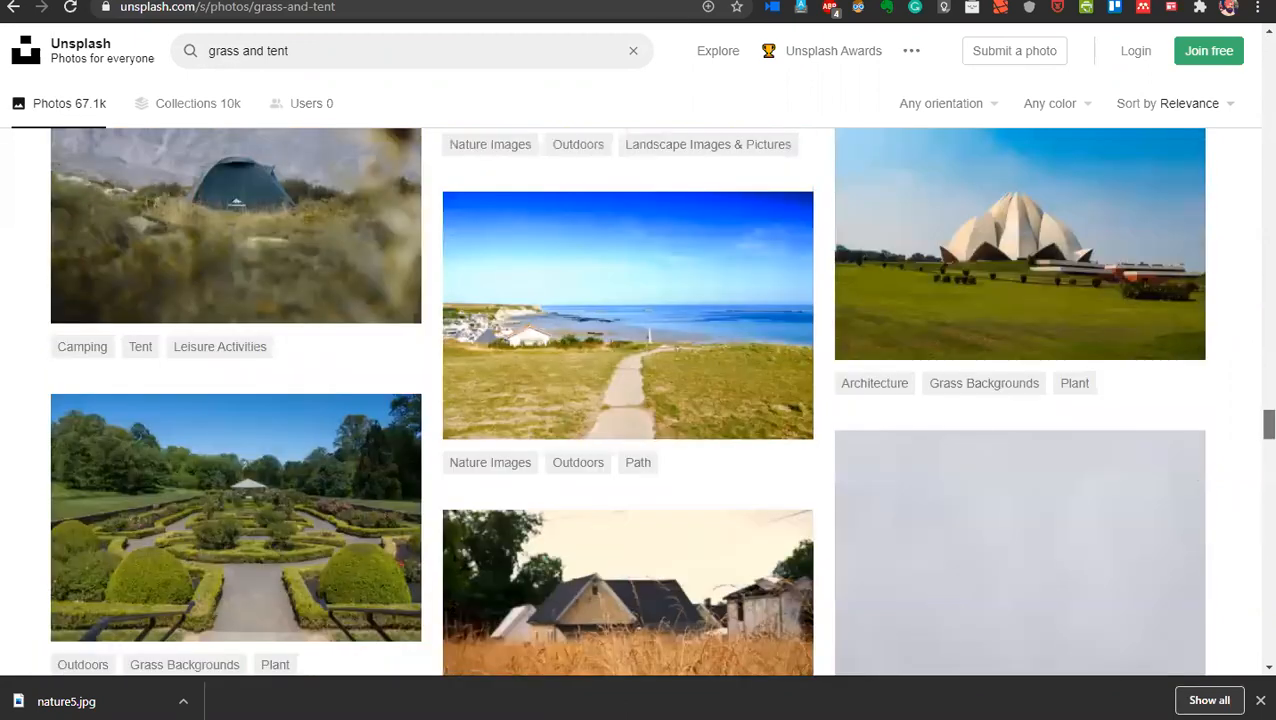
pyautogui.scroll(-15, 628, 400)
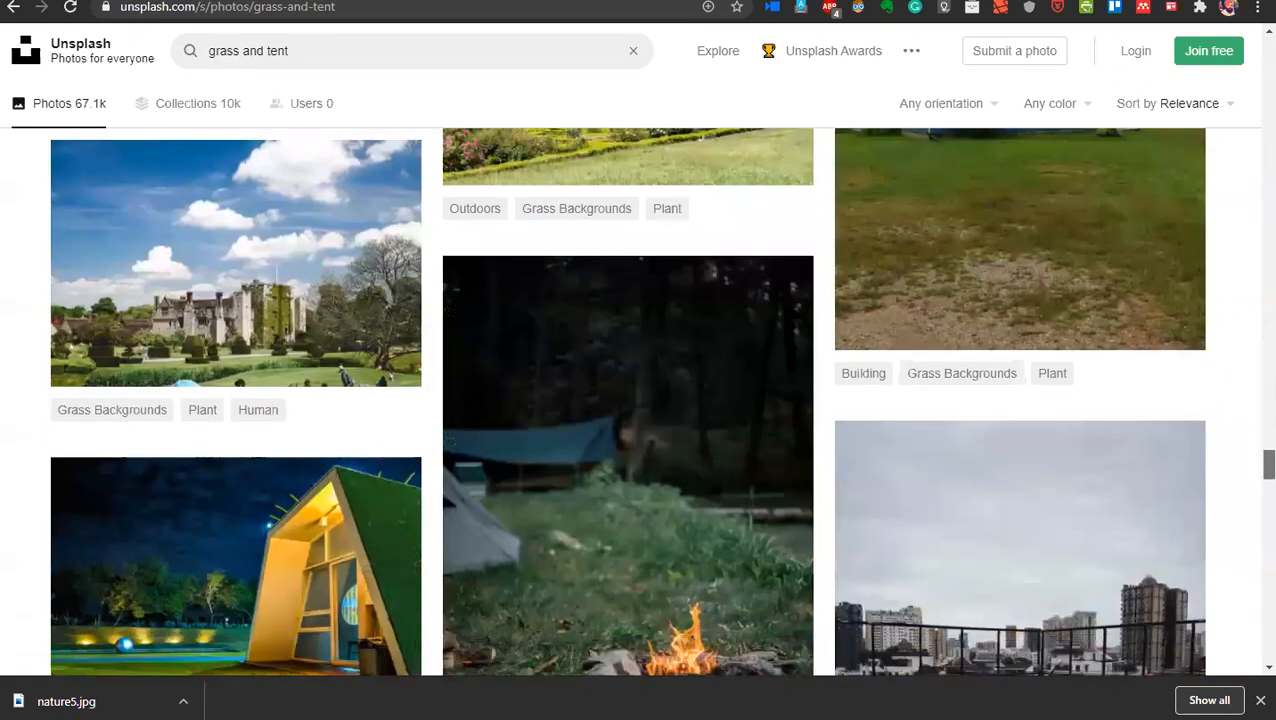
pyautogui.scroll(-5, 628, 400)
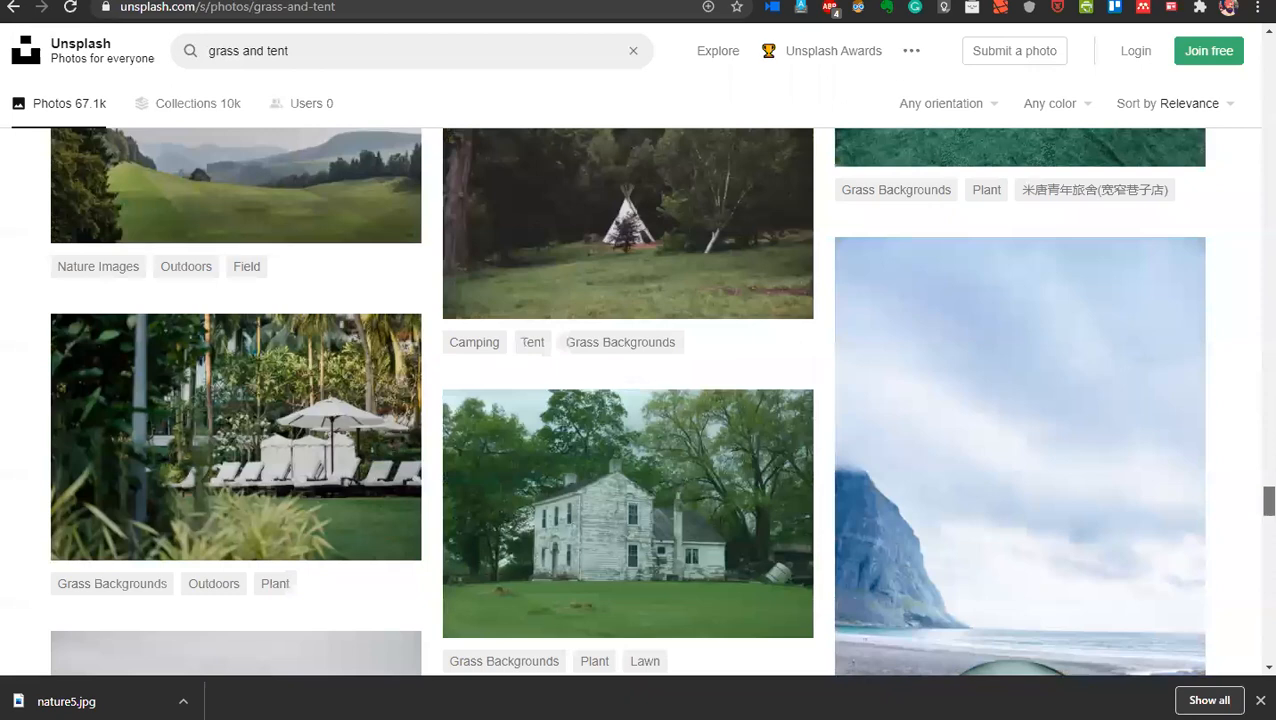
pyautogui.scroll(3, 1238, 633)
pyautogui.scroll(-7, 1238, 633)
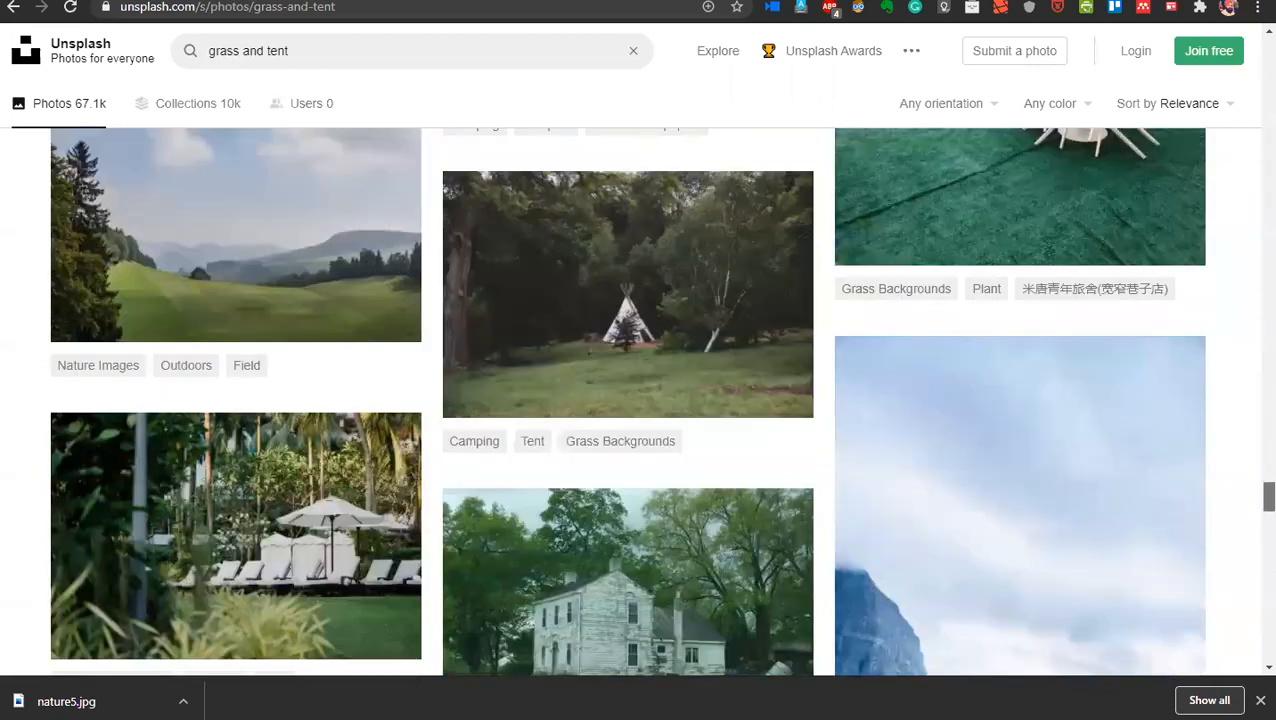
pyautogui.scroll(-4, 1238, 633)
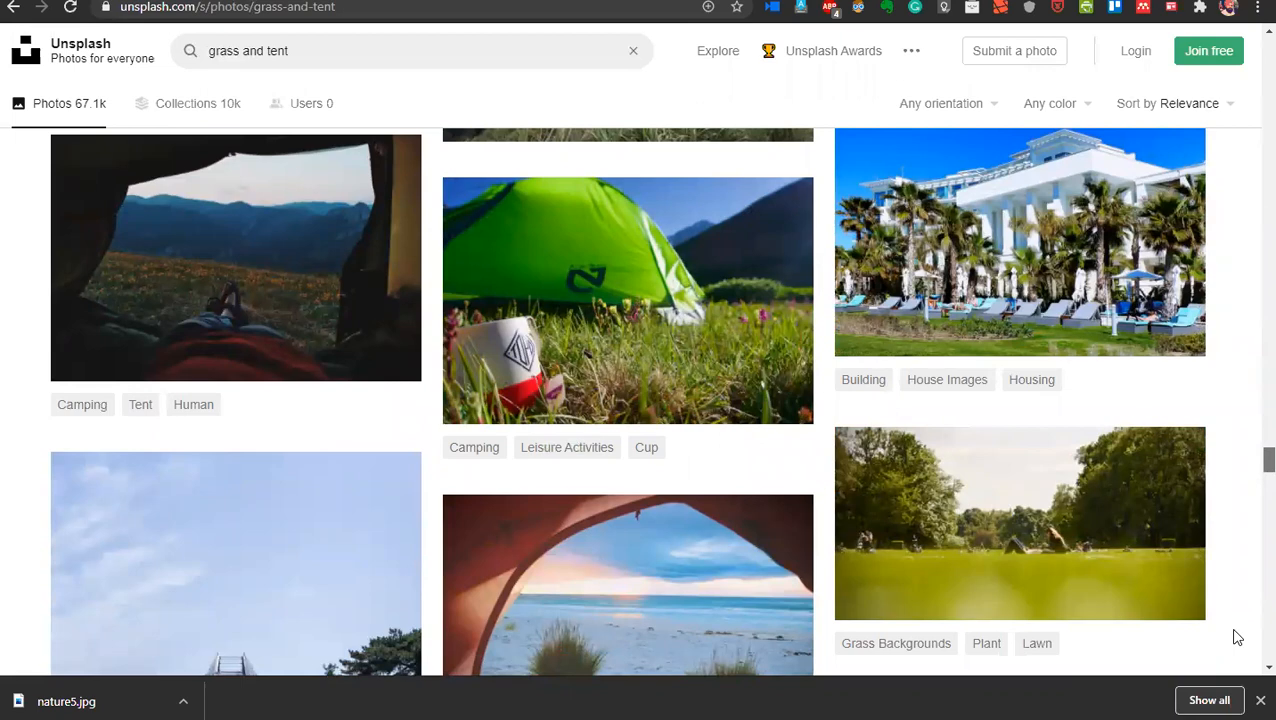
pyautogui.scroll(1, 1238, 633)
# Step: Open the photo of the green tent and cup and download it into the Photoshop folder as clone
pyautogui.click(700, 440)
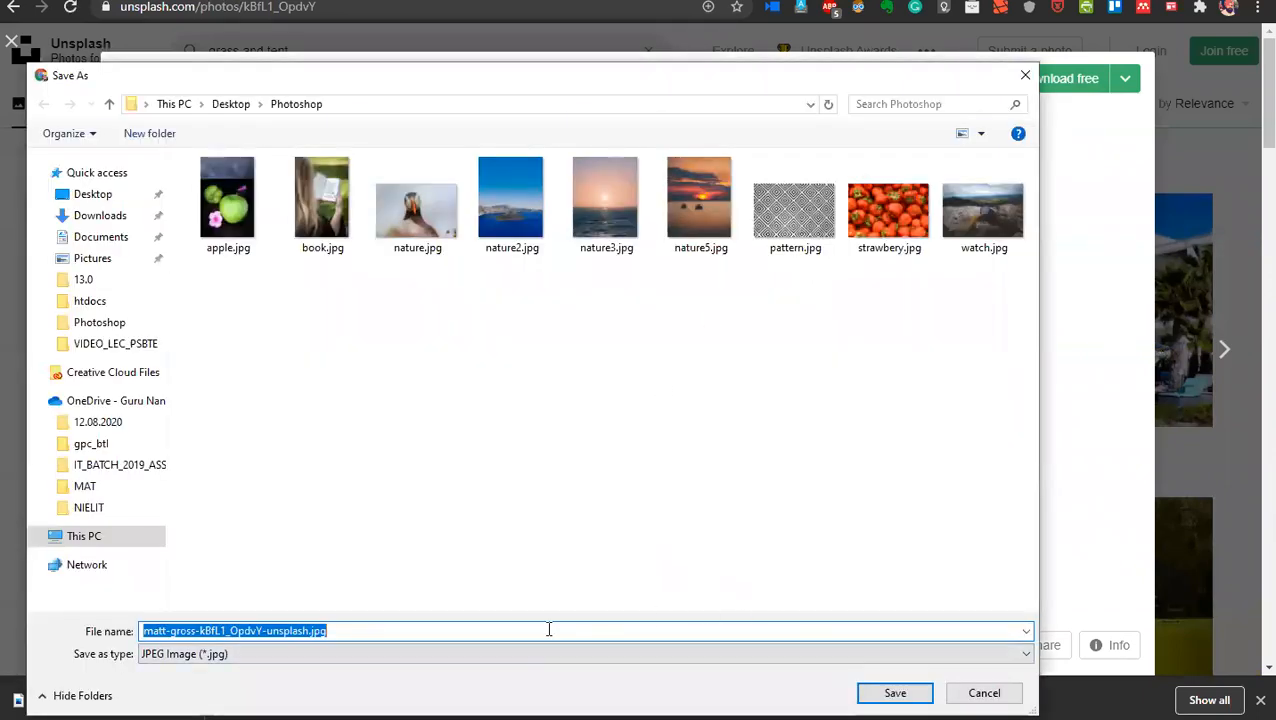
pyautogui.write('clone')
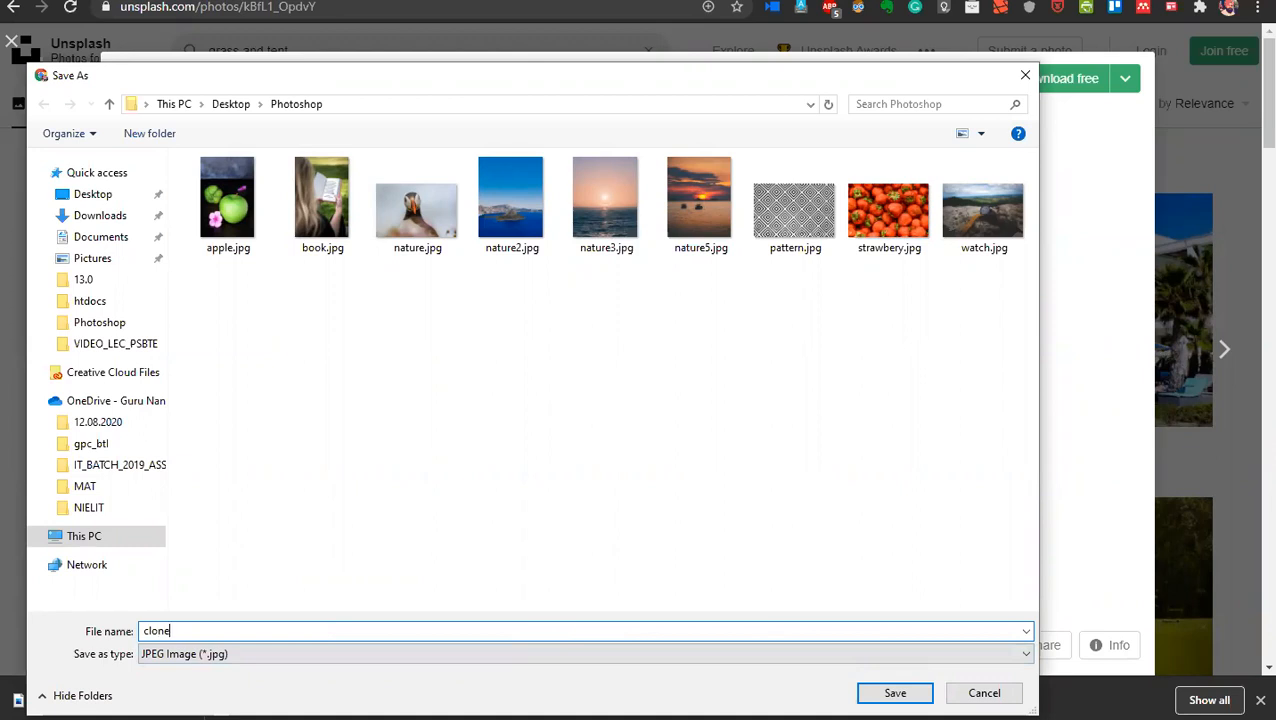
pyautogui.press('Return')
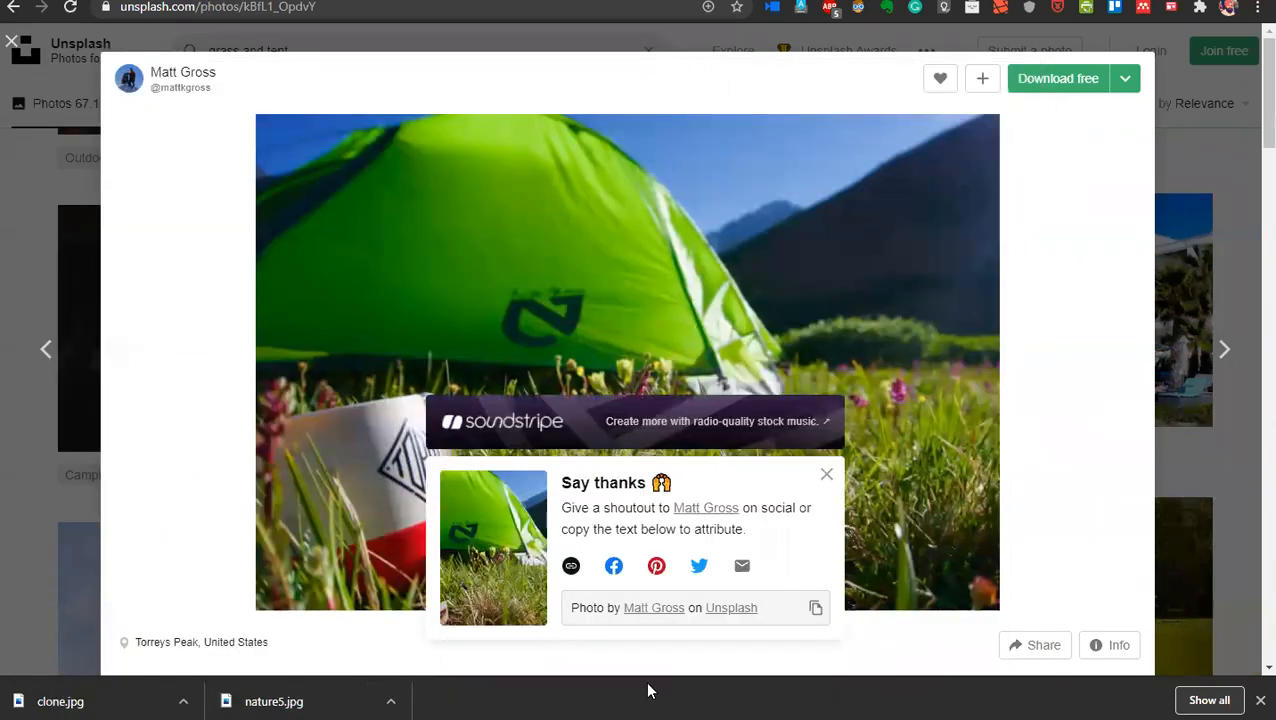
# Step: Switch to Photoshop and open clone.jpg as the document to work on
pyautogui.hotkey('alt', 'Tab')
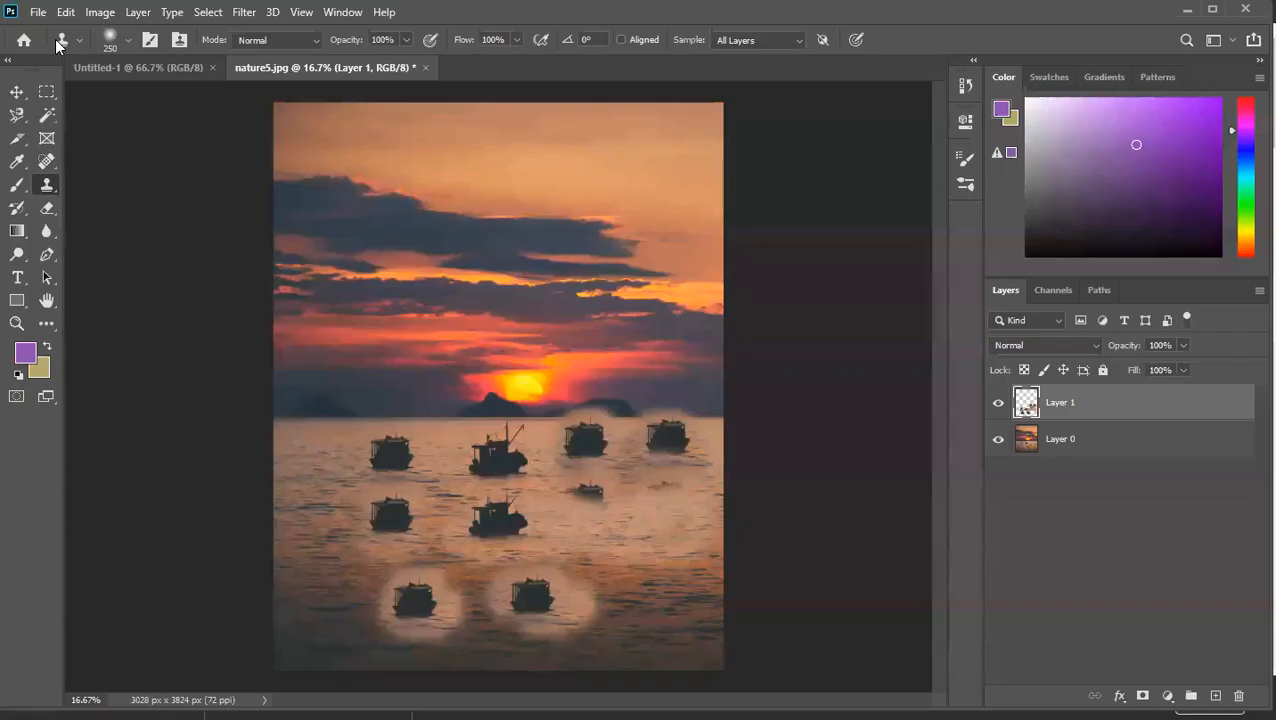
pyautogui.hotkey('ctrl', 'o')
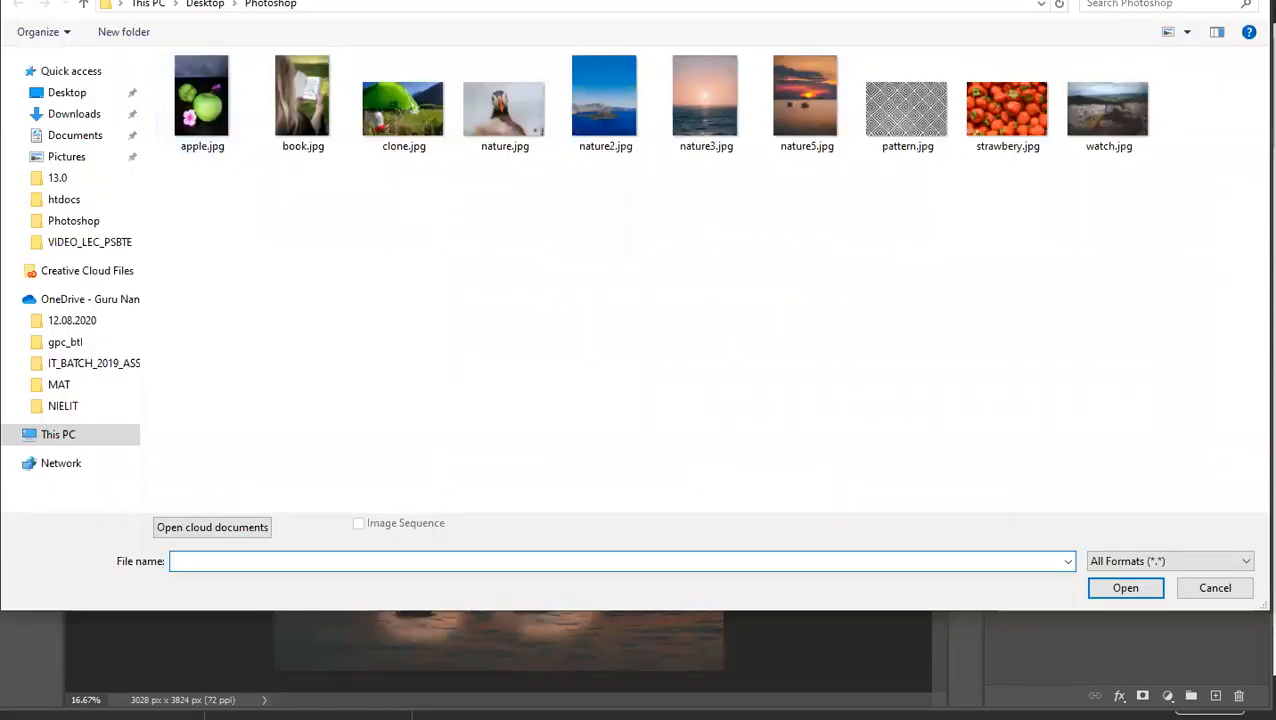
pyautogui.doubleClick(403, 110)
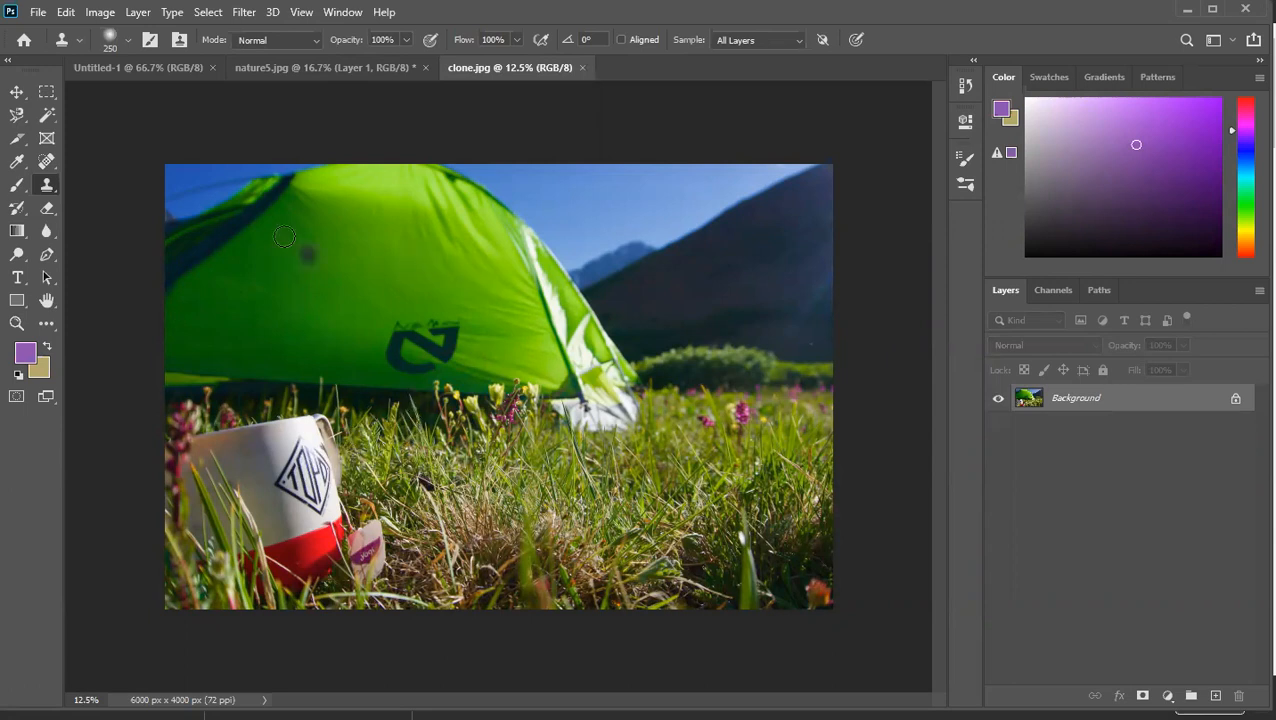
pyautogui.click(370, 62)
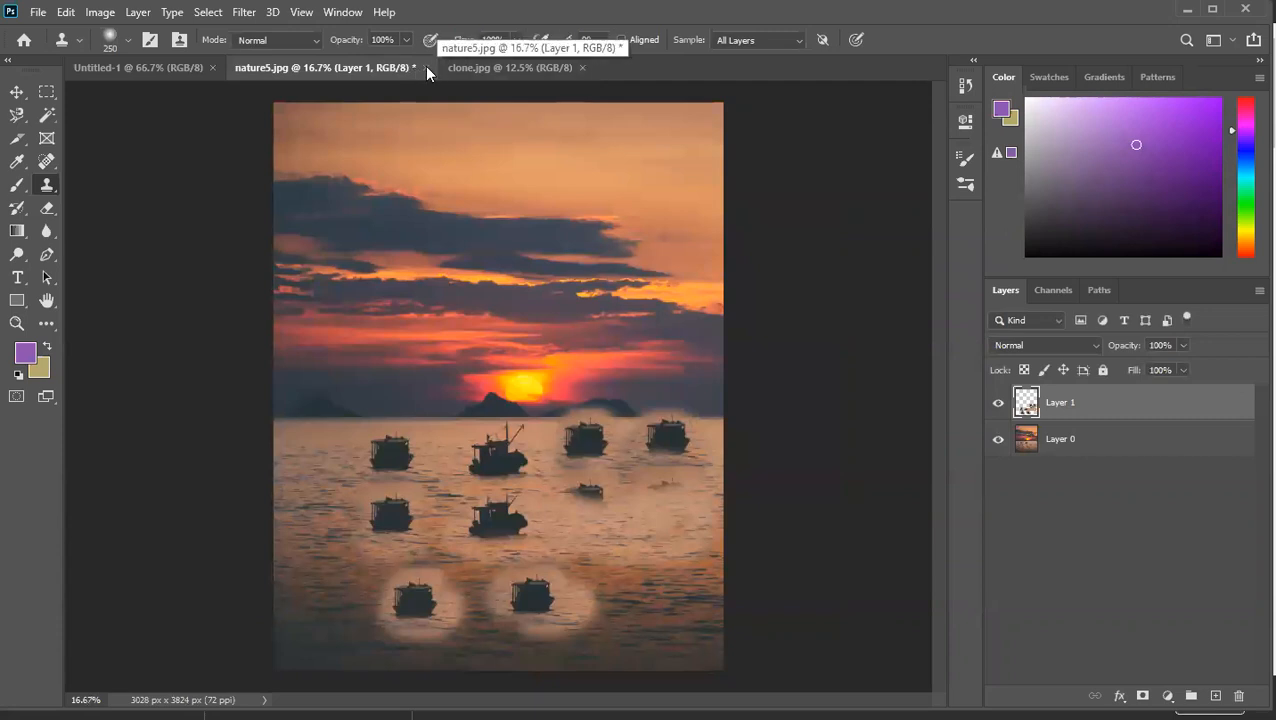
pyautogui.click(457, 66)
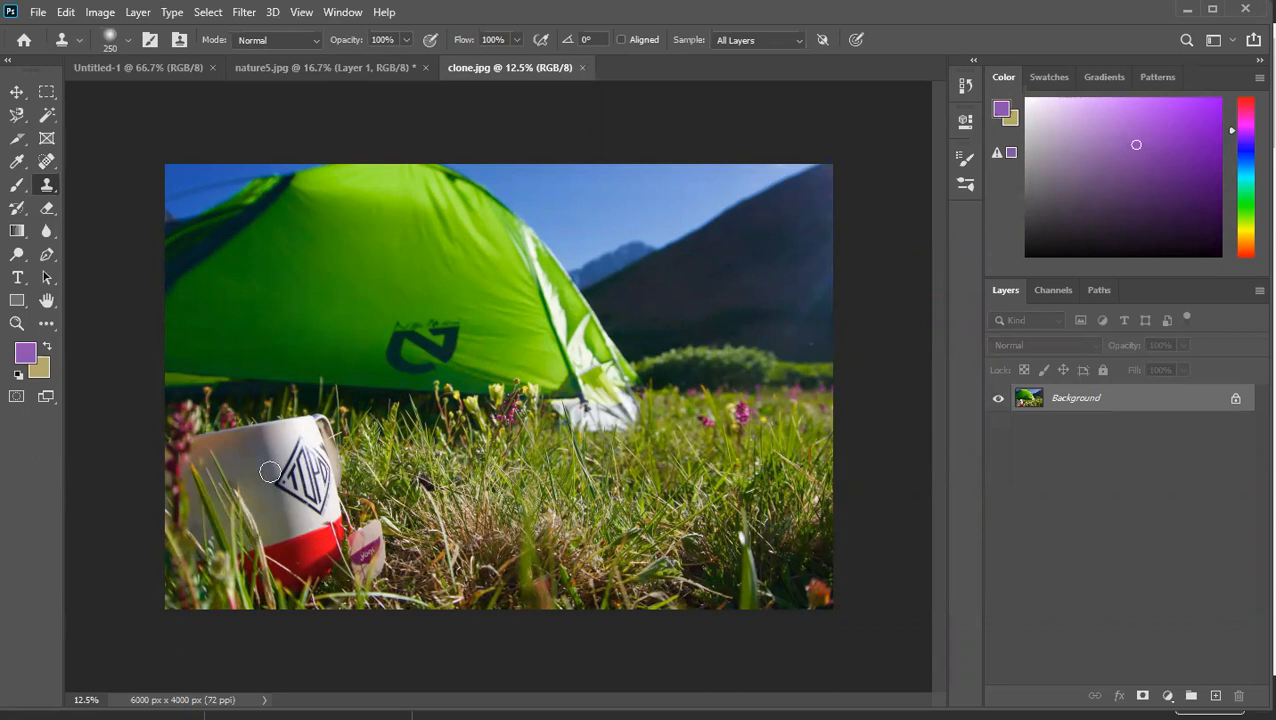
# Step: With Aligned off, clone nearby grass over the cup's white side beside the logo and over its red base
pyautogui.keyDown('alt'); pyautogui.click(225, 560); pyautogui.keyUp('alt')
pyautogui.moveTo(254, 483)
pyautogui.mouseDown()
pyautogui.moveTo(288, 598)
pyautogui.moveTo(254, 507)
pyautogui.mouseUp()
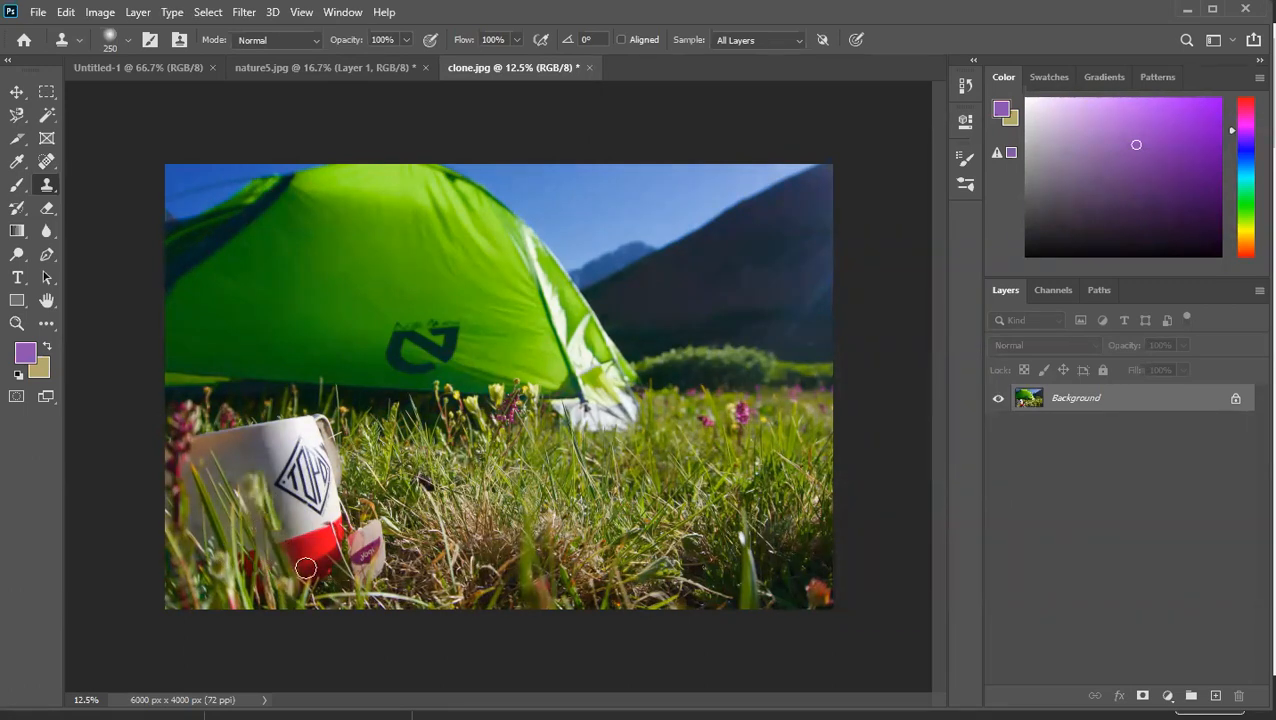
pyautogui.keyDown('alt'); pyautogui.click(365, 473); pyautogui.keyUp('alt')
pyautogui.moveTo(301, 475)
pyautogui.mouseDown()
pyautogui.moveTo(270, 481)
pyautogui.moveTo(298, 577)
pyautogui.moveTo(274, 549)
pyautogui.moveTo(277, 560)
pyautogui.moveTo(277, 541)
pyautogui.moveTo(287, 566)
pyautogui.moveTo(391, 592)
pyautogui.moveTo(318, 571)
pyautogui.moveTo(320, 596)
pyautogui.moveTo(381, 604)
pyautogui.moveTo(418, 590)
pyautogui.moveTo(331, 535)
pyautogui.moveTo(247, 546)
pyautogui.moveTo(325, 536)
pyautogui.mouseUp()
pyautogui.keyDown('alt'); pyautogui.click(391, 588); pyautogui.keyUp('alt')
pyautogui.click(317, 569)
pyautogui.keyDown('alt'); pyautogui.click(390, 590); pyautogui.keyUp('alt')
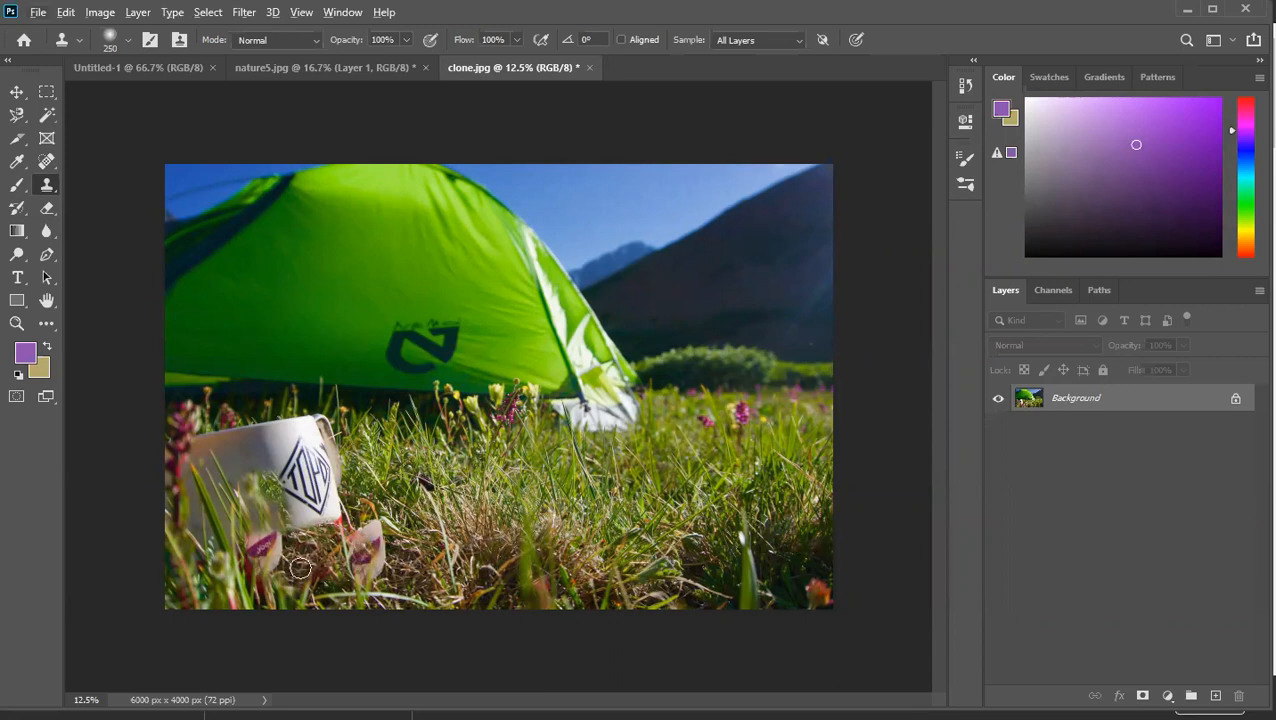
pyautogui.keyDown('alt'); pyautogui.click(423, 552); pyautogui.keyUp('alt')
pyautogui.moveTo(273, 539)
pyautogui.mouseDown()
pyautogui.moveTo(258, 566)
pyautogui.moveTo(257, 544)
pyautogui.moveTo(309, 563)
pyautogui.moveTo(279, 551)
pyautogui.moveTo(262, 590)
pyautogui.moveTo(277, 541)
pyautogui.moveTo(259, 549)
pyautogui.moveTo(243, 566)
pyautogui.moveTo(266, 600)
pyautogui.moveTo(272, 586)
pyautogui.moveTo(249, 551)
pyautogui.mouseUp()
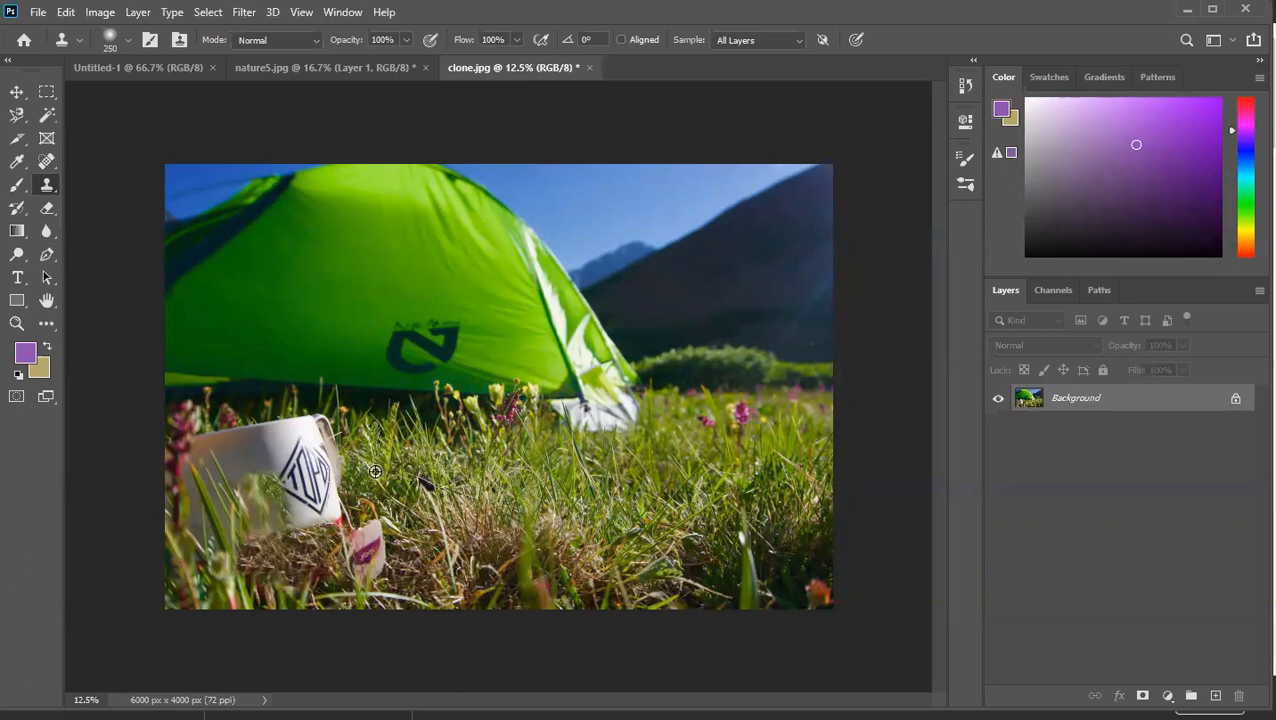
# Step: Clone surrounding grass over the cup's lower right edge and part of its logo
pyautogui.moveTo(326, 473); pyautogui.dragTo(303, 539)
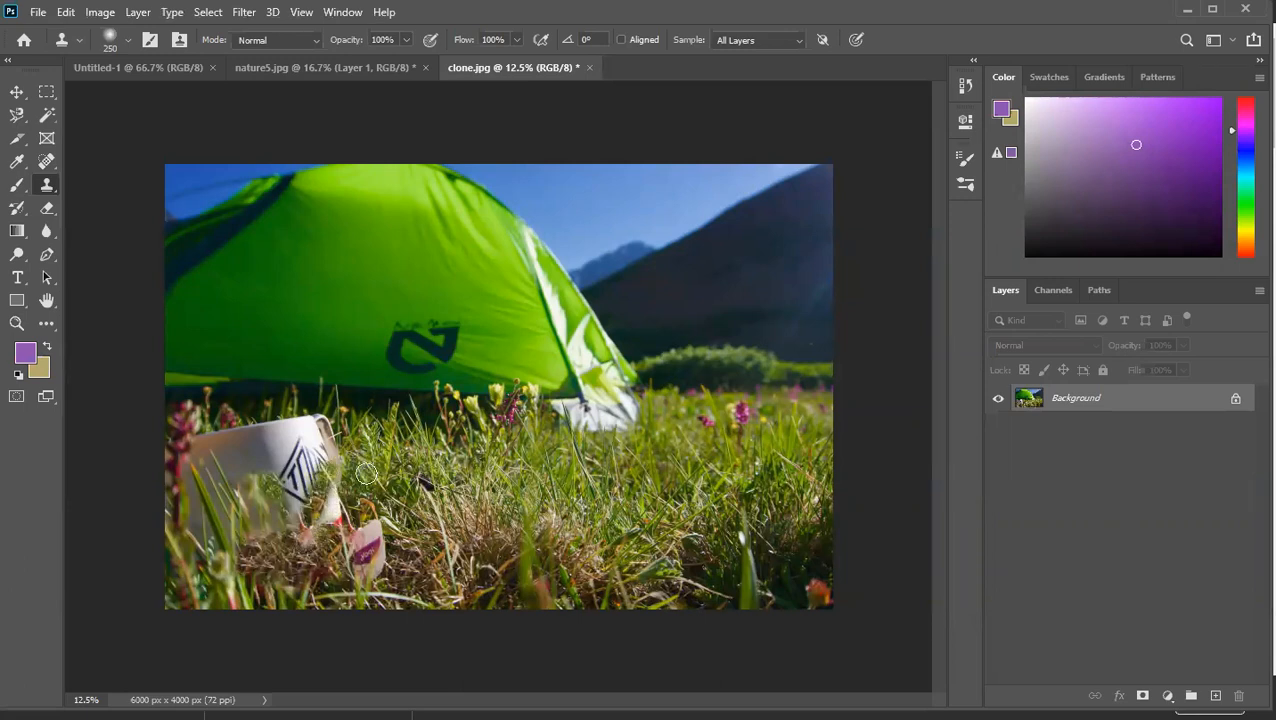
pyautogui.moveTo(334, 512)
pyautogui.mouseDown()
pyautogui.moveTo(337, 496)
pyautogui.moveTo(306, 539)
pyautogui.moveTo(305, 527)
pyautogui.mouseUp()
pyautogui.click(332, 523)
pyautogui.keyDown('alt'); pyautogui.click(288, 561); pyautogui.keyUp('alt')
pyautogui.click(307, 546)
pyautogui.click(306, 535)
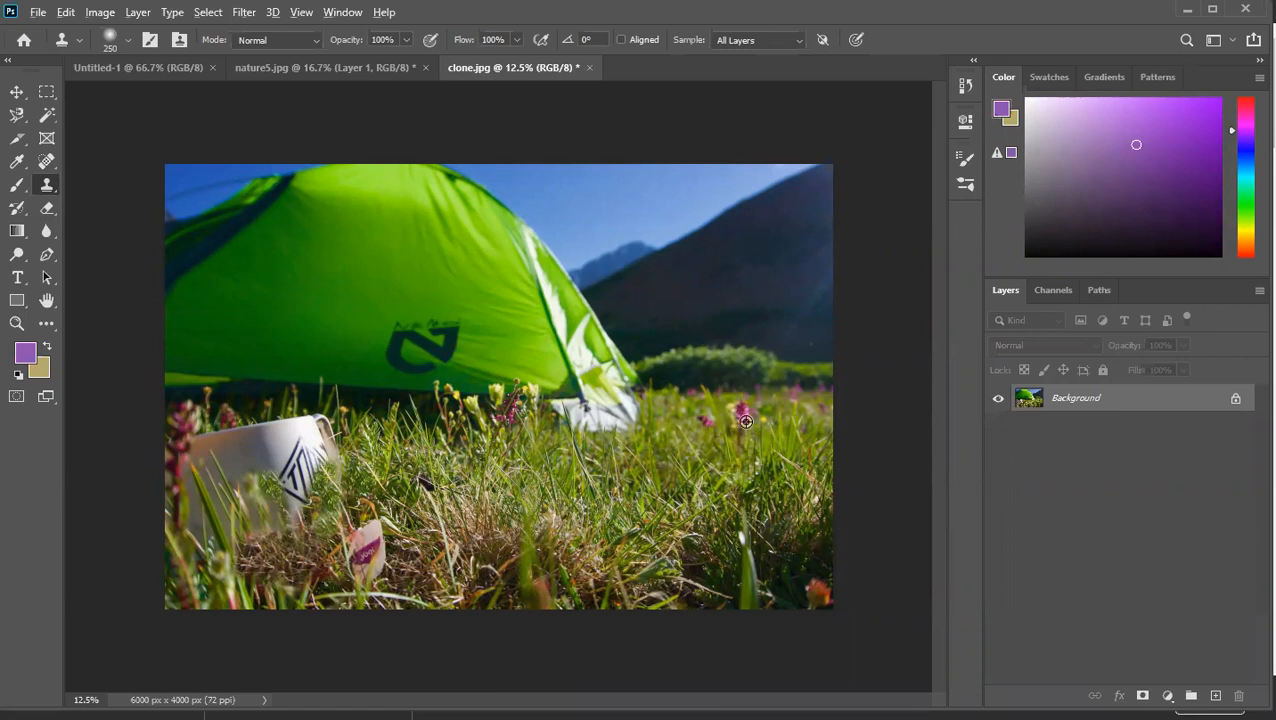
# Step: Clone the pink flower from the right side of the meadow onto several spots in the grass below it
pyautogui.click(690, 457)
pyautogui.click(753, 488)
pyautogui.click(778, 461)
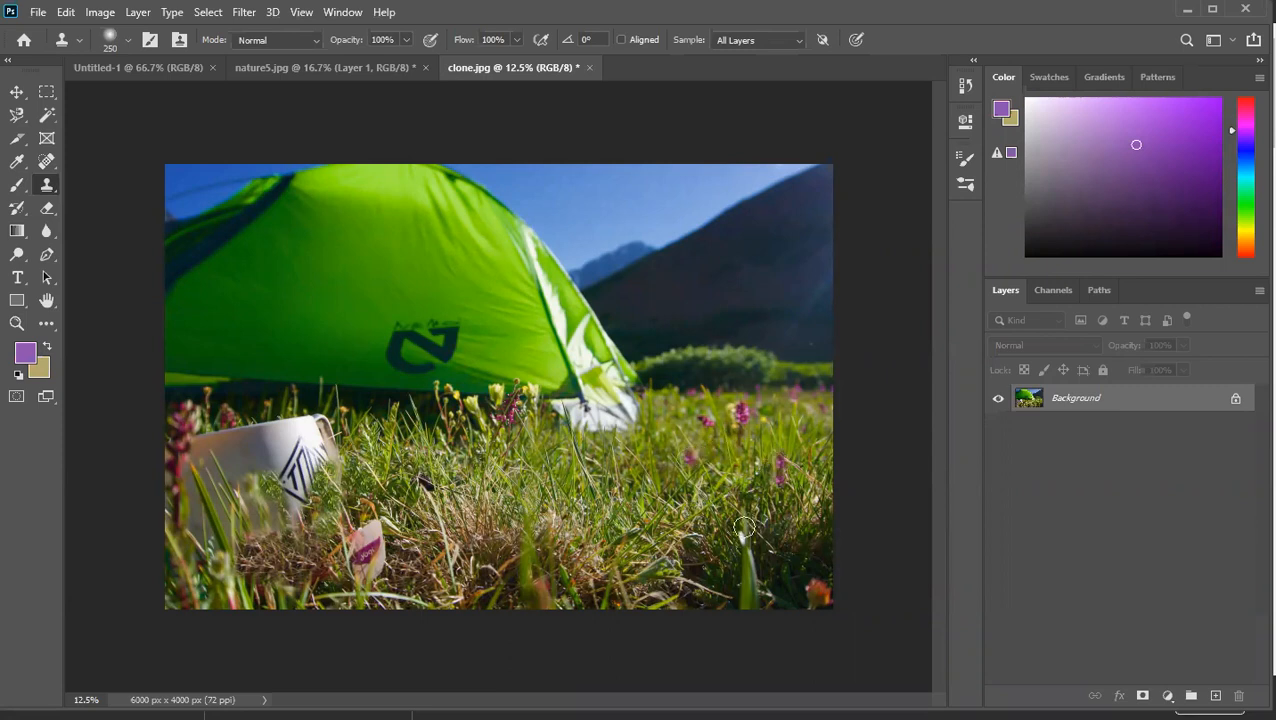
pyautogui.click(626, 449)
pyautogui.click(632, 508)
pyautogui.click(713, 524)
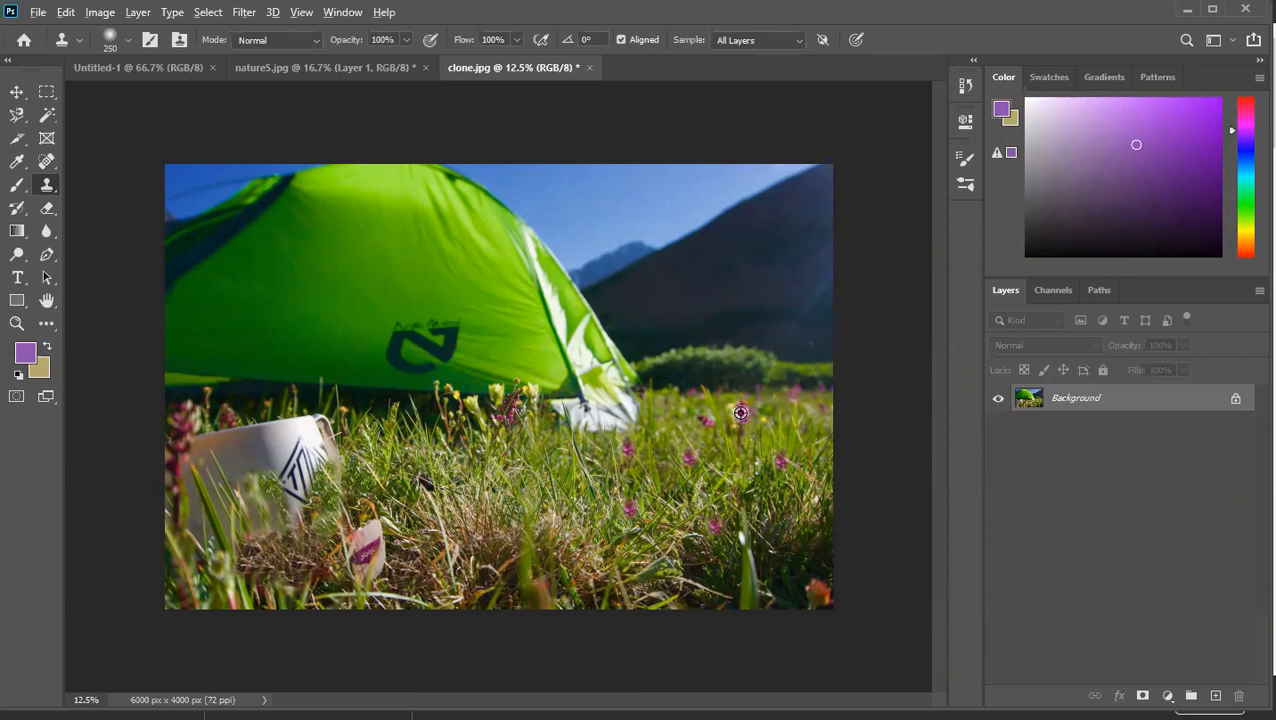
# Step: With Aligned turned on, clone the pink flower once below the tent's white corner and undo the extra stamp on the cup
pyautogui.click(577, 463)
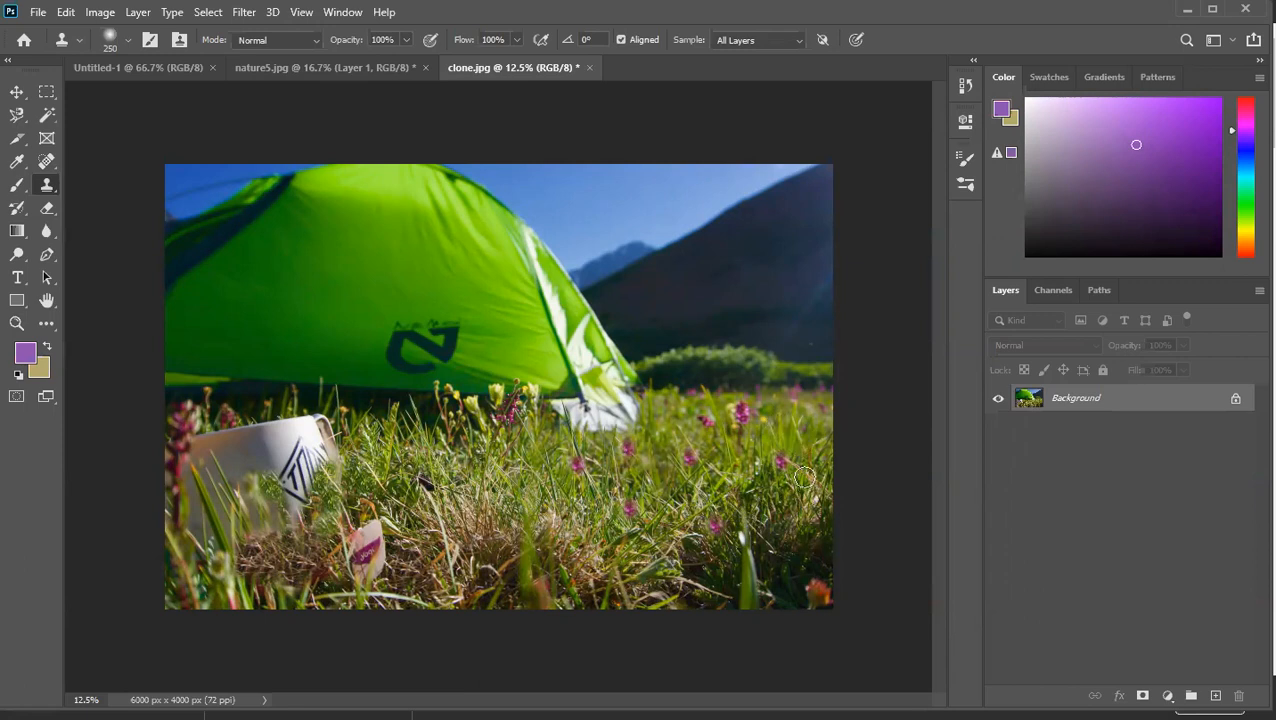
pyautogui.click(246, 440)
pyautogui.hotkey('ctrl', 'z')
# Step: Show the Clone Source settings for the Clone Stamp
pyautogui.click(342, 14)
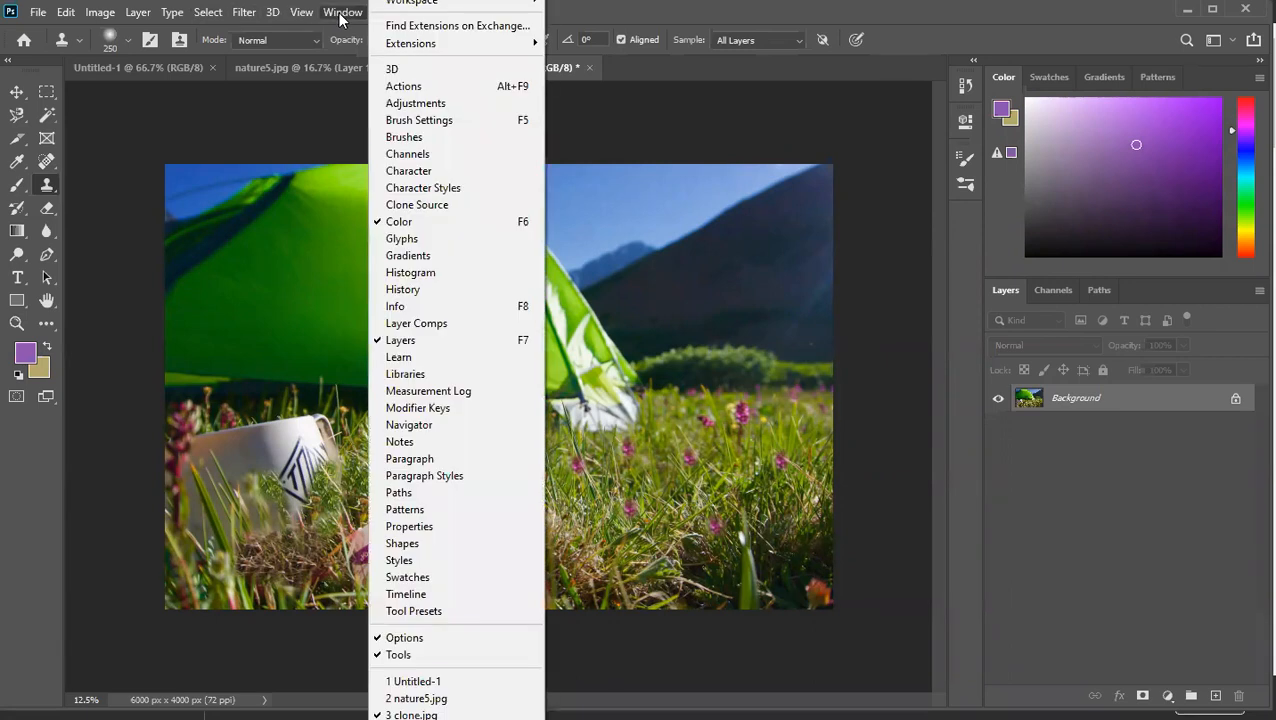
pyautogui.click(423, 205)
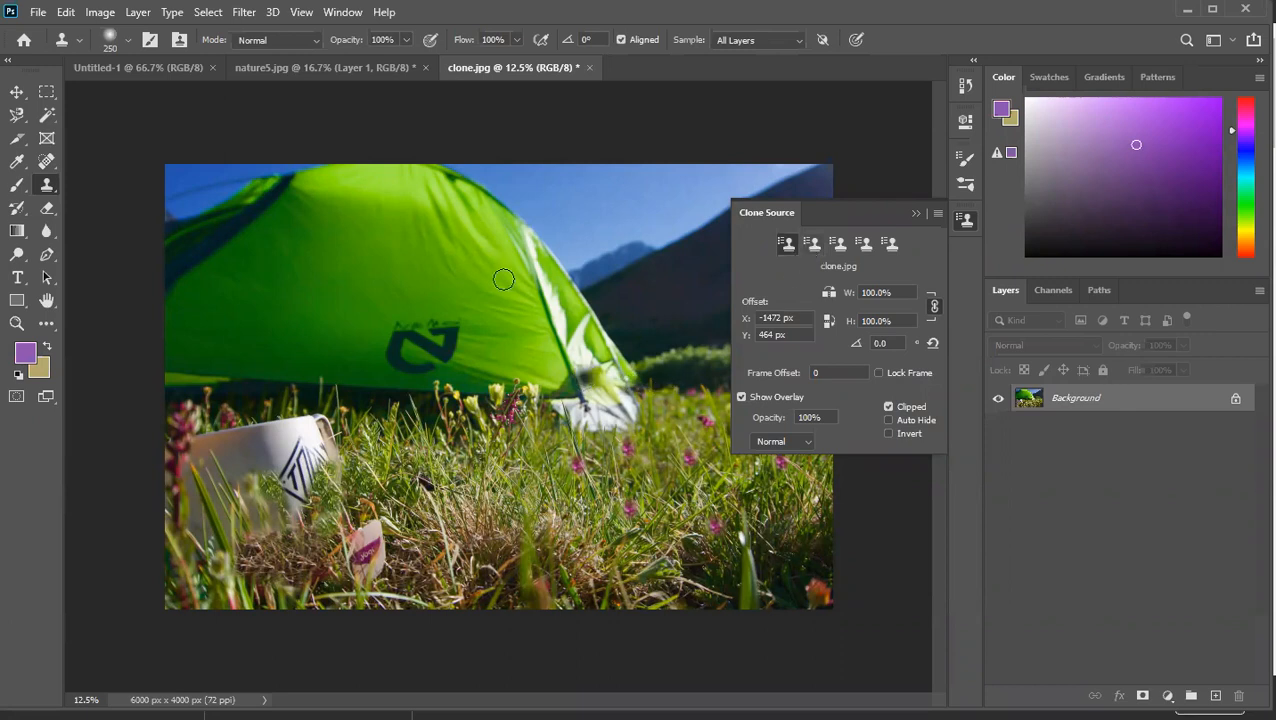
# Step: Switch to the nature5.jpg document and delete Layer 1 with the cloned boats
pyautogui.click(352, 66)
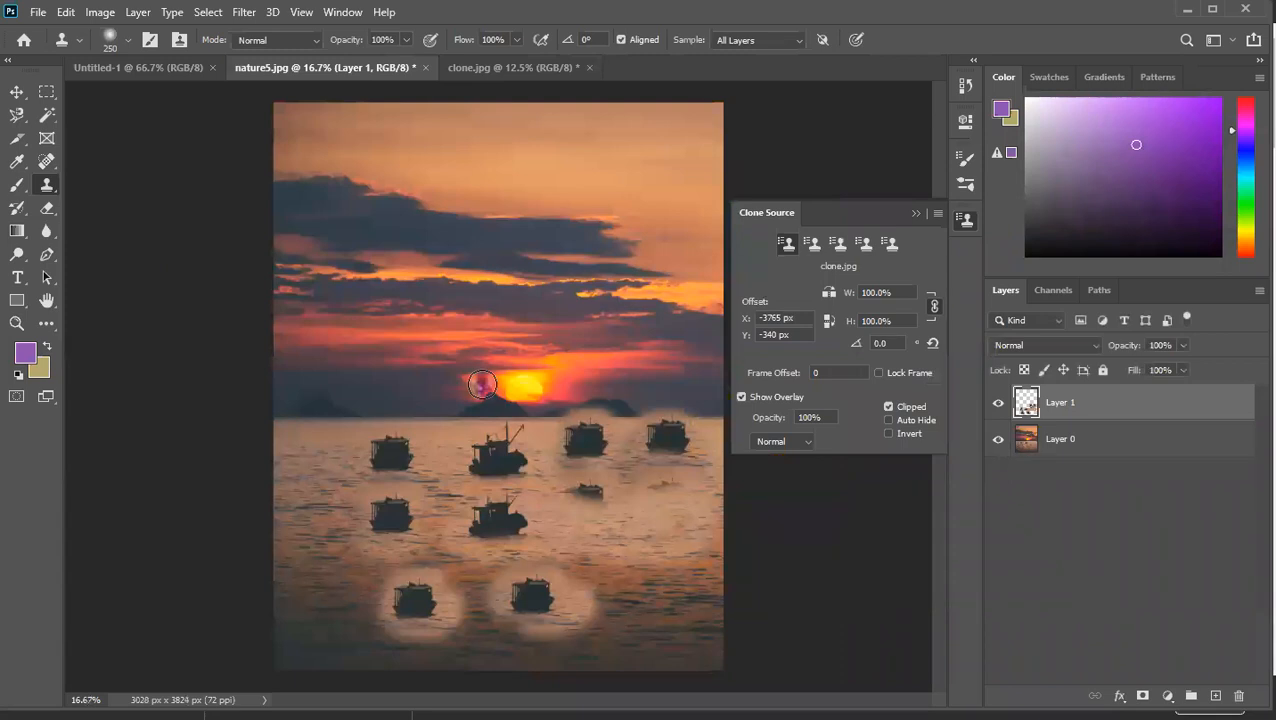
pyautogui.rightClick(1117, 412)
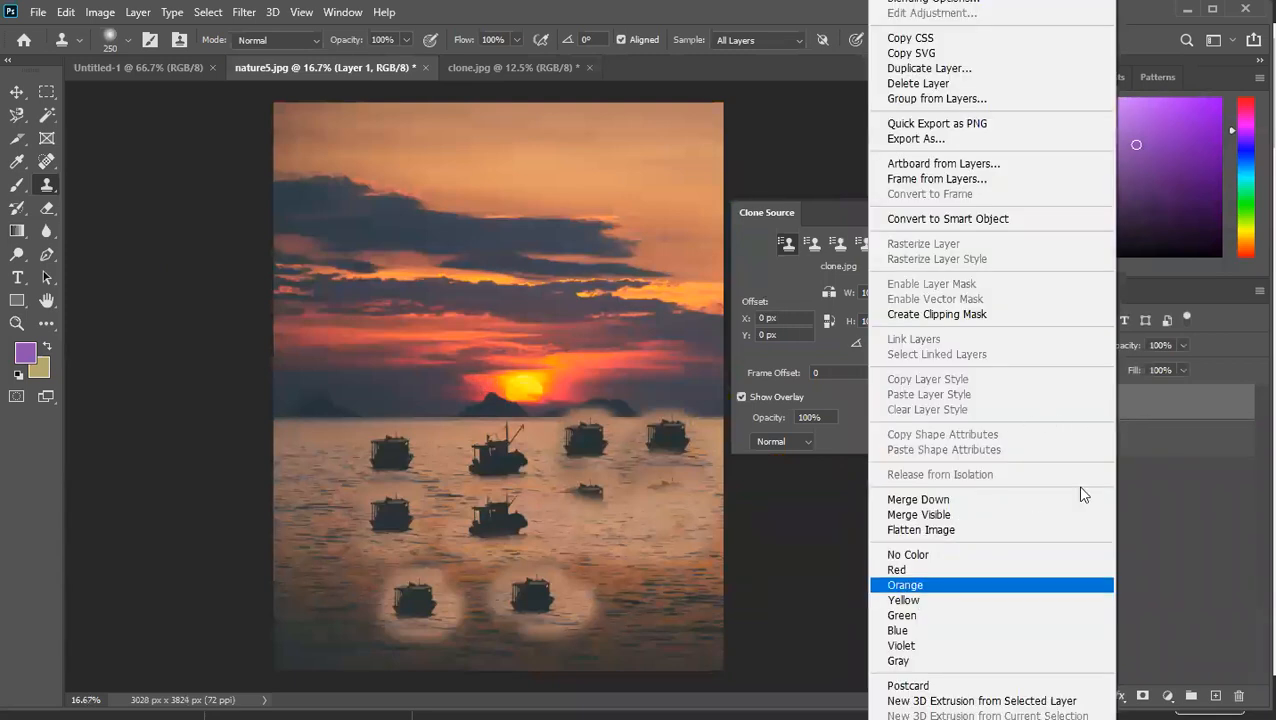
pyautogui.click(1129, 407)
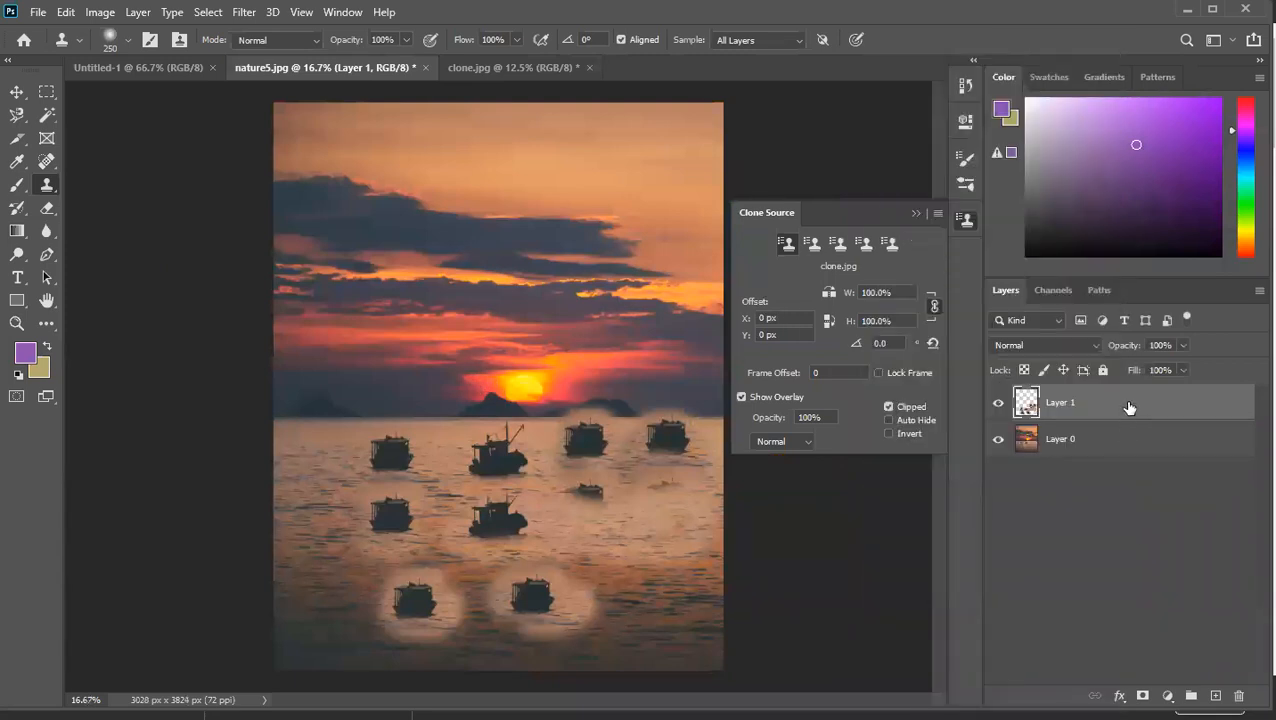
pyautogui.press('Delete')
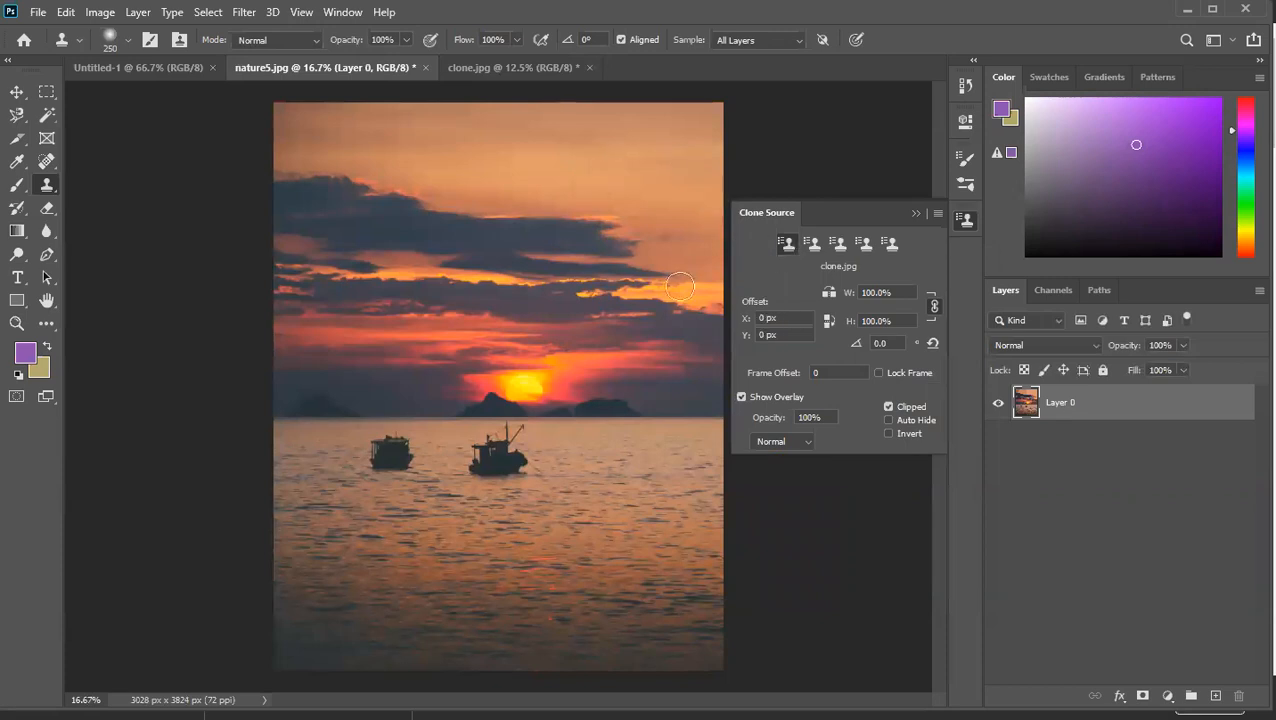
# Step: Store the dark cloud in the sky as the first clone source and the island beside the sun as the second
pyautogui.keyDown('alt'); pyautogui.click(537, 227); pyautogui.keyUp('alt')
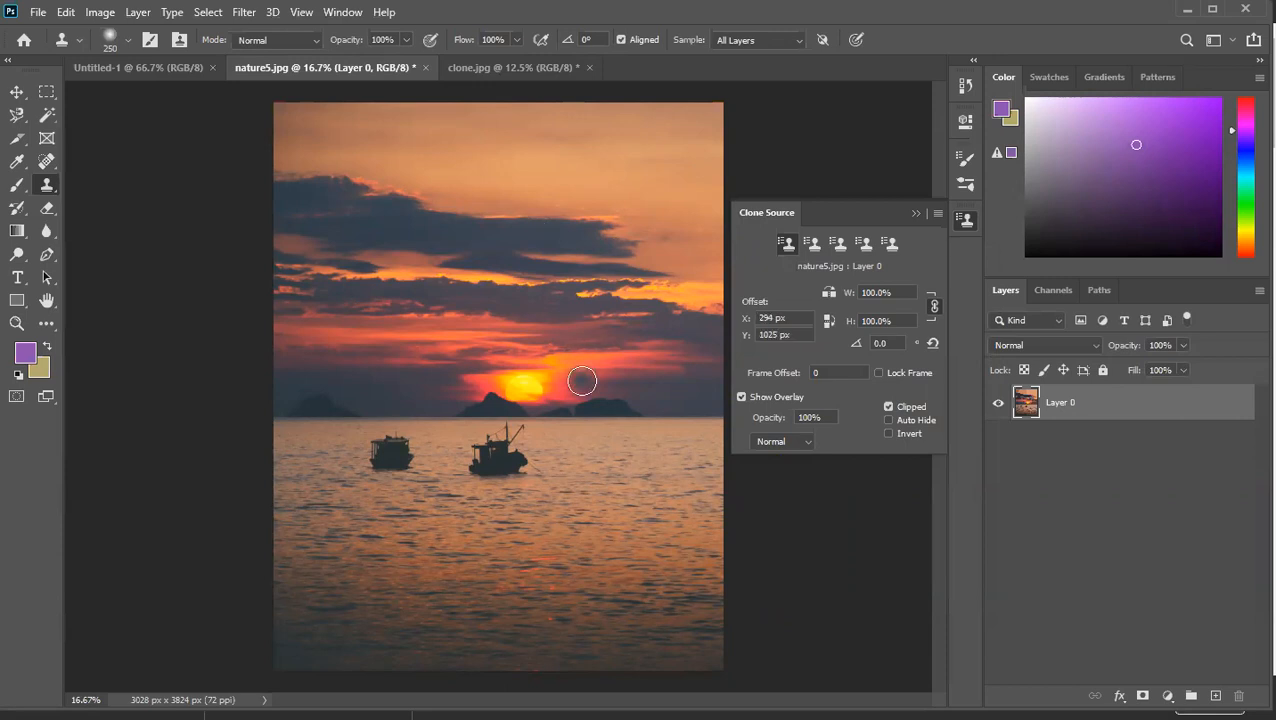
pyautogui.click(812, 246)
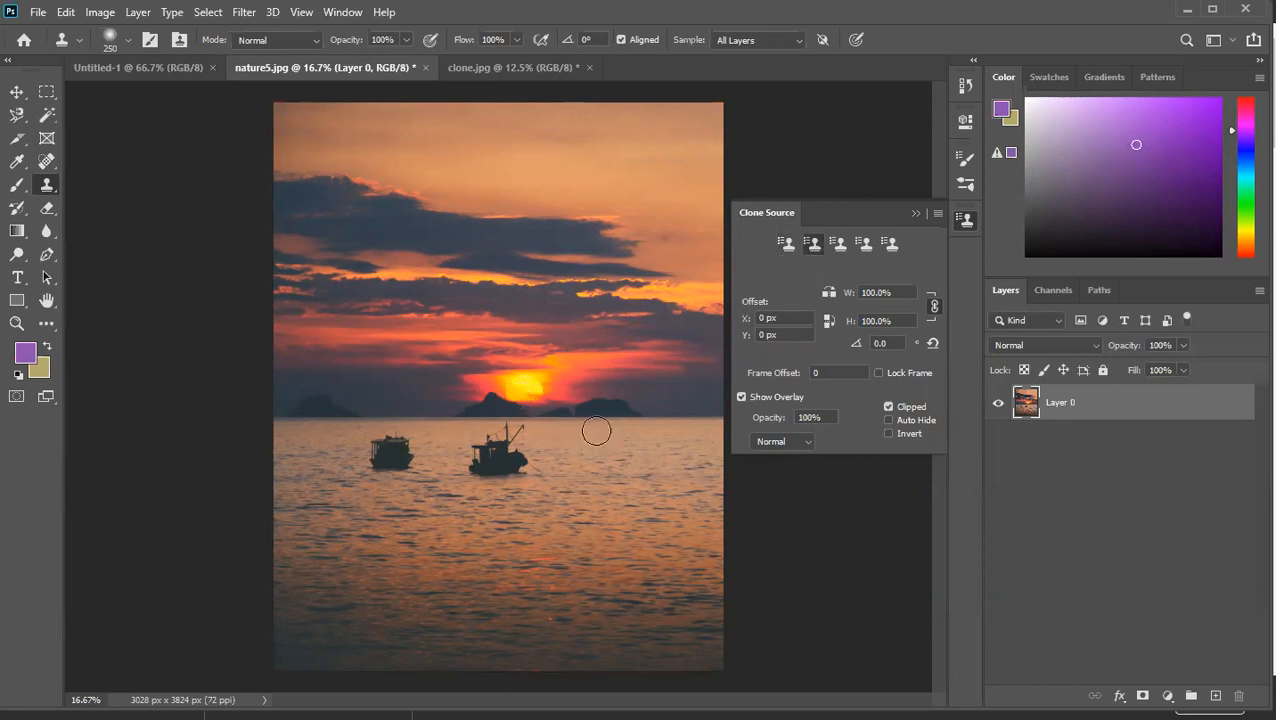
pyautogui.keyDown('alt'); pyautogui.click(491, 401); pyautogui.keyUp('alt')
# Step: Store the smaller left boat as the third clone source and clone it onto the water at the image's right side
pyautogui.click(838, 244)
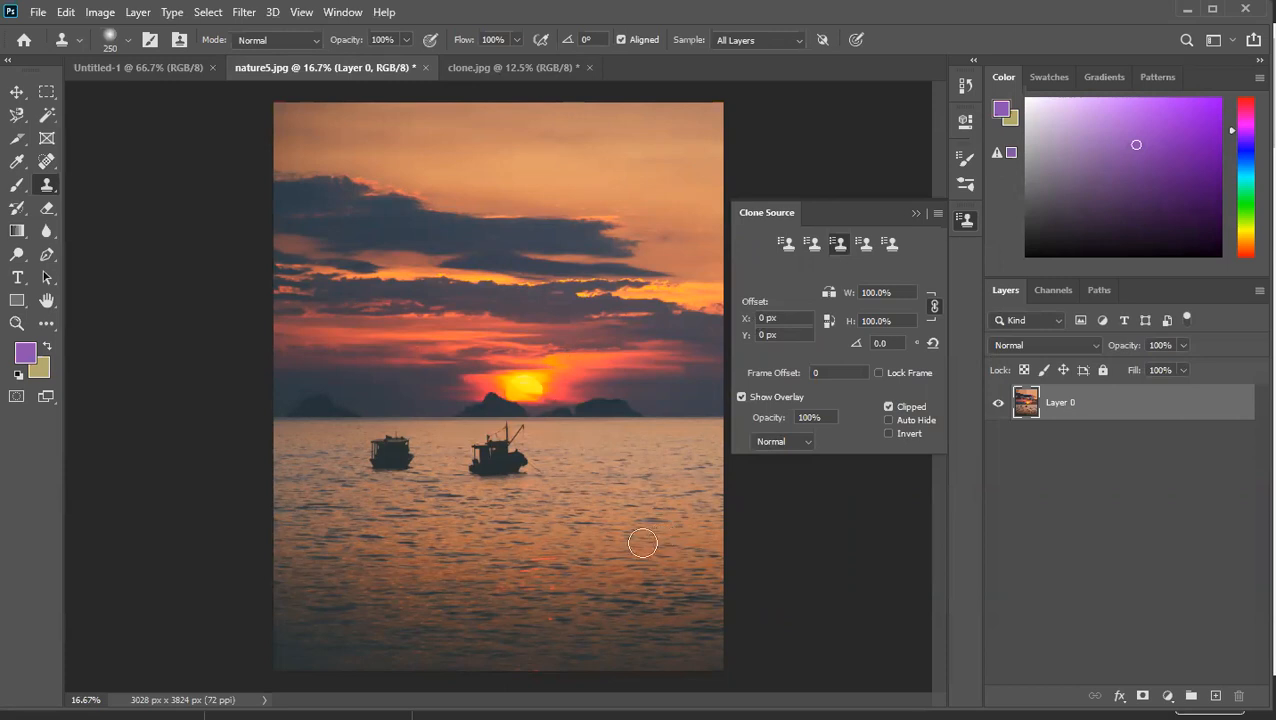
pyautogui.keyDown('alt'); pyautogui.click(384, 455); pyautogui.keyUp('alt')
pyautogui.click(518, 553)
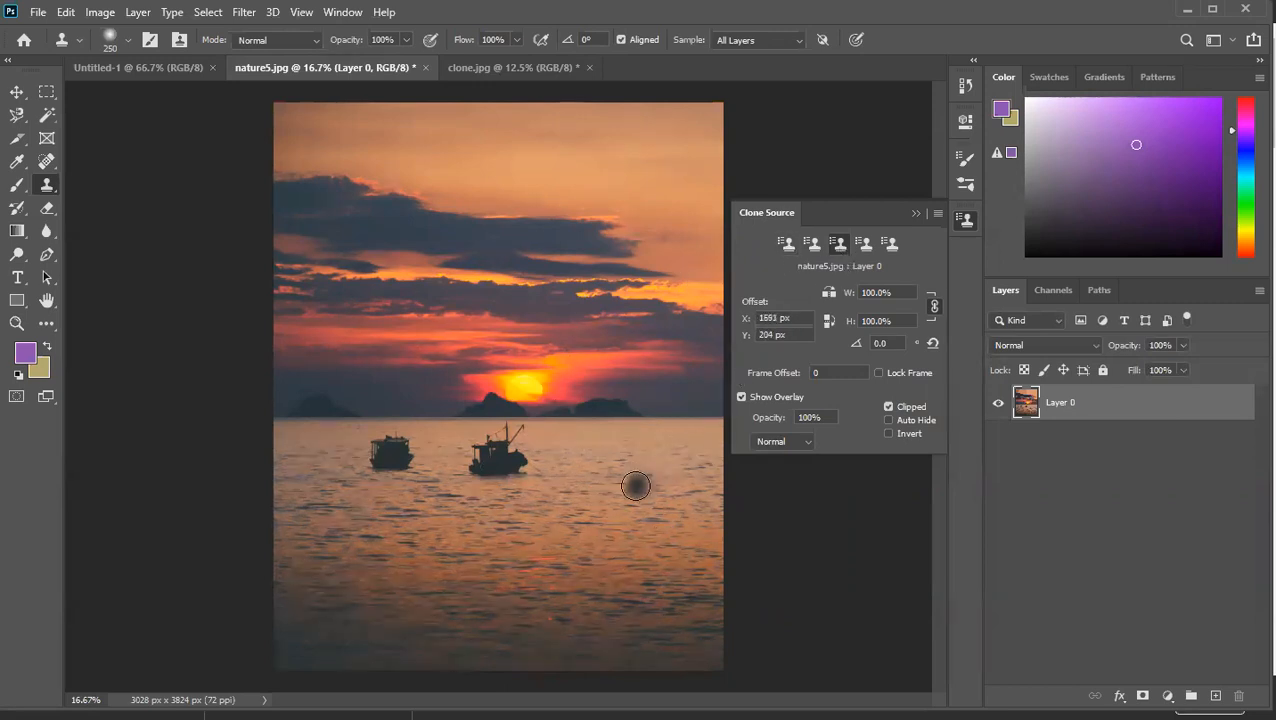
pyautogui.moveTo(622, 490)
pyautogui.mouseDown()
pyautogui.moveTo(649, 524)
pyautogui.moveTo(640, 495)
pyautogui.moveTo(625, 488)
pyautogui.moveTo(612, 505)
pyautogui.moveTo(795, 590)
pyautogui.moveTo(858, 594)
pyautogui.mouseUp()
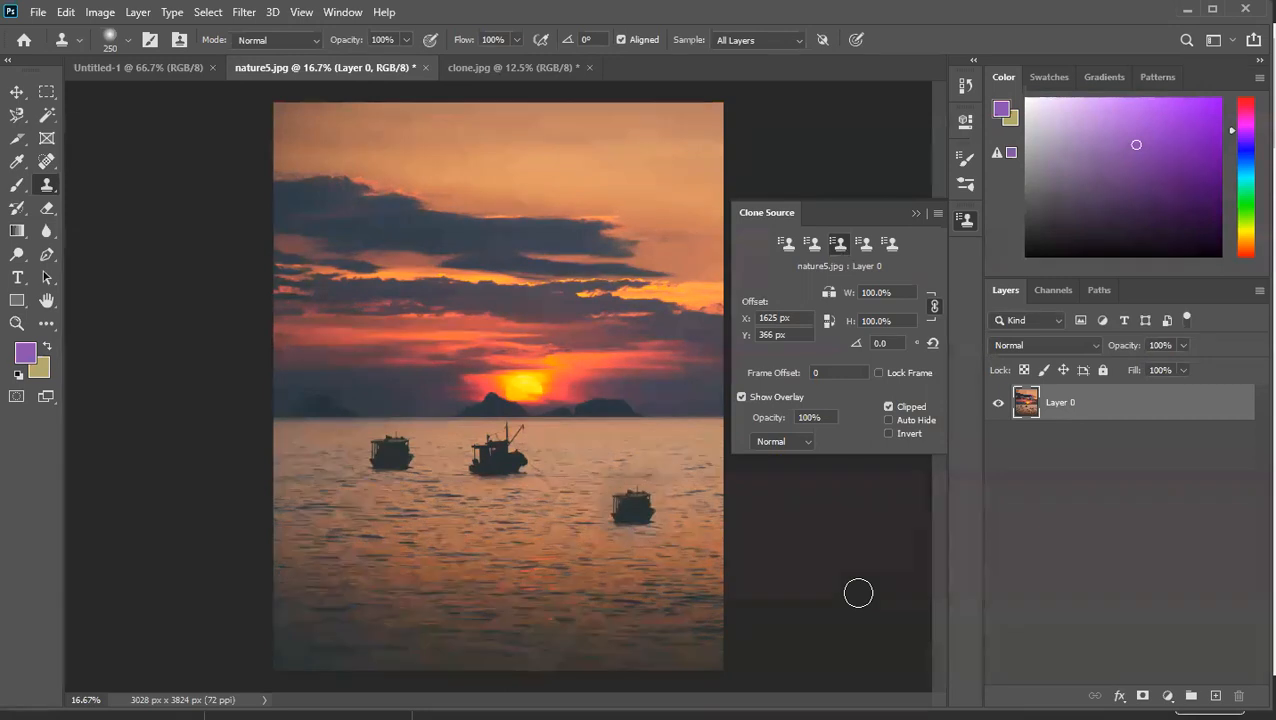
# Step: Sample open water as the fifth clone source with Aligned off and clone it over the area just below the cloned boat
pyautogui.click(888, 246)
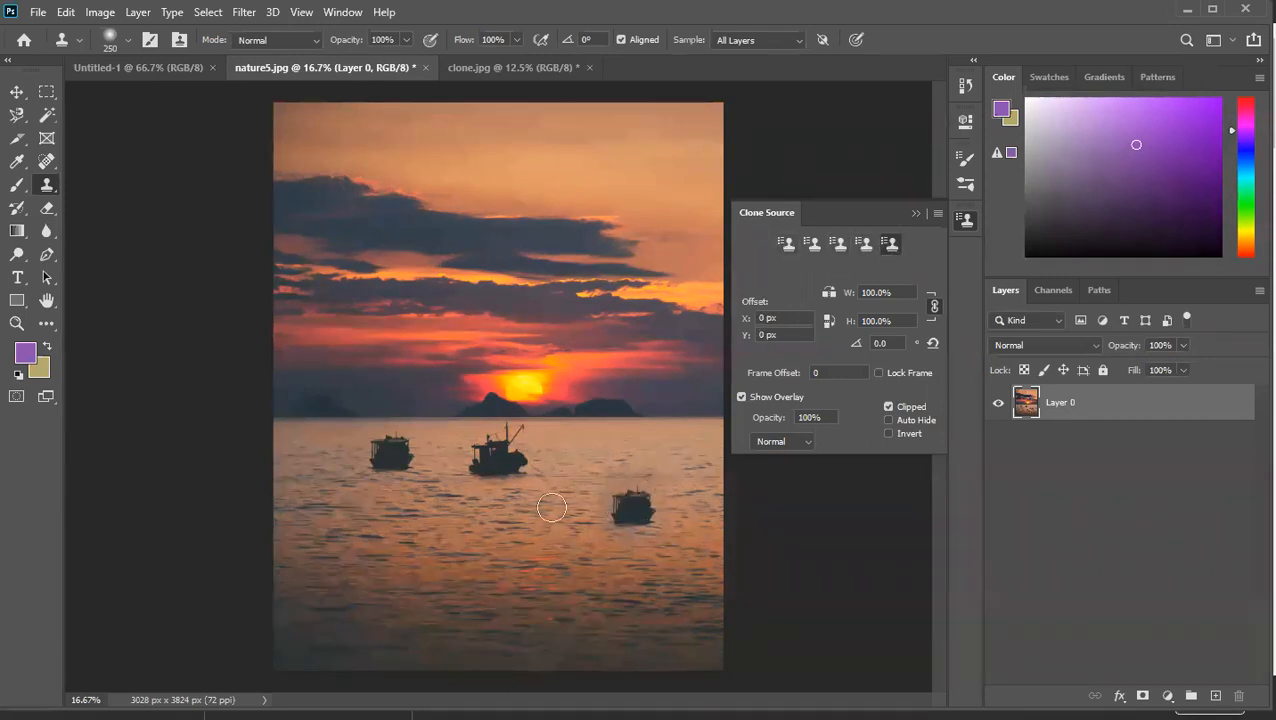
pyautogui.keyDown('alt'); pyautogui.click(587, 496); pyautogui.keyUp('alt')
pyautogui.click(636, 38)
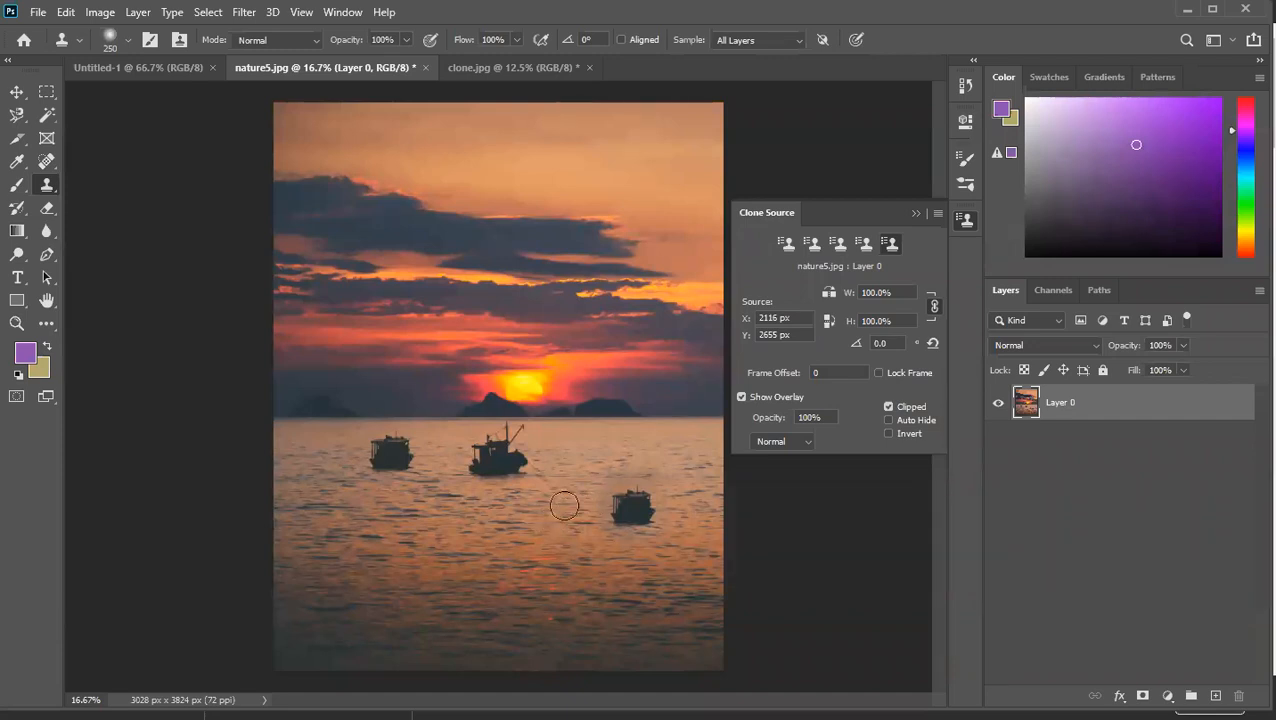
pyautogui.keyDown('alt'); pyautogui.click(571, 504); pyautogui.keyUp('alt')
pyautogui.click(666, 564)
pyautogui.keyDown('alt'); pyautogui.click(661, 568); pyautogui.keyUp('alt')
pyautogui.click(657, 537)
pyautogui.click(639, 536)
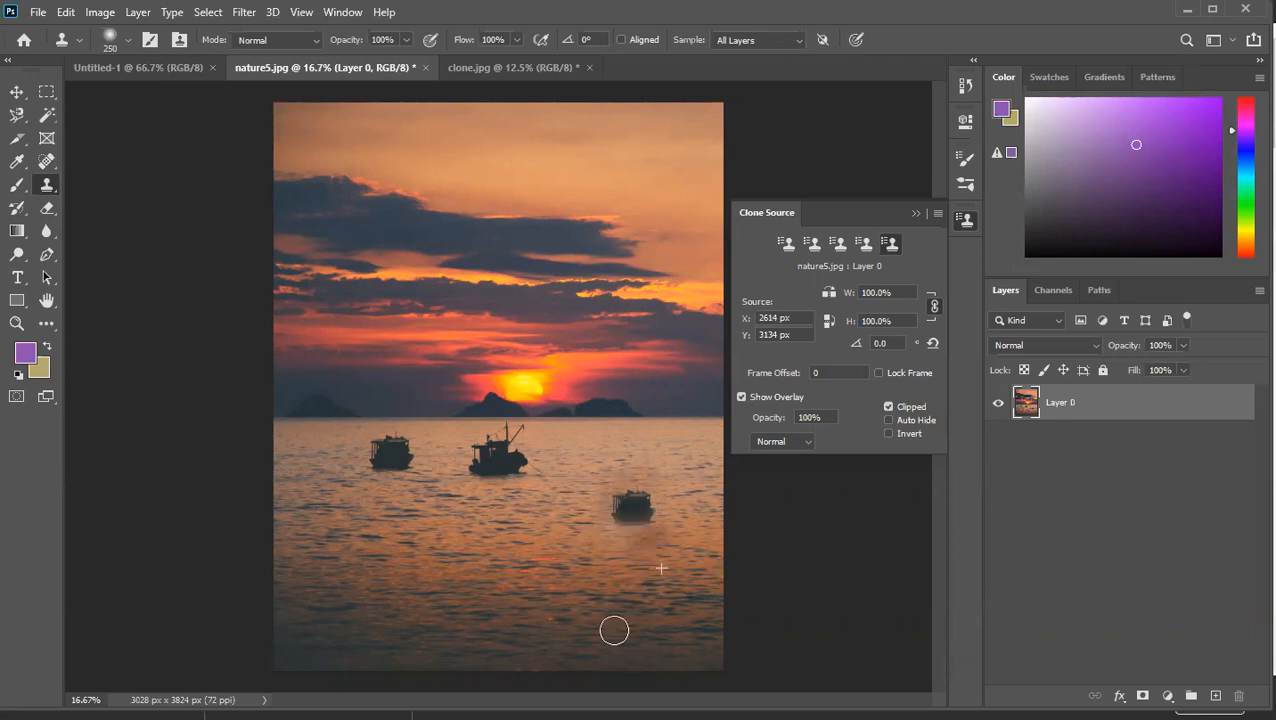
# Step: Clone the first source's cloud into the upper right sky and the second source's island onto the horizon at both sides
pyautogui.click(788, 244)
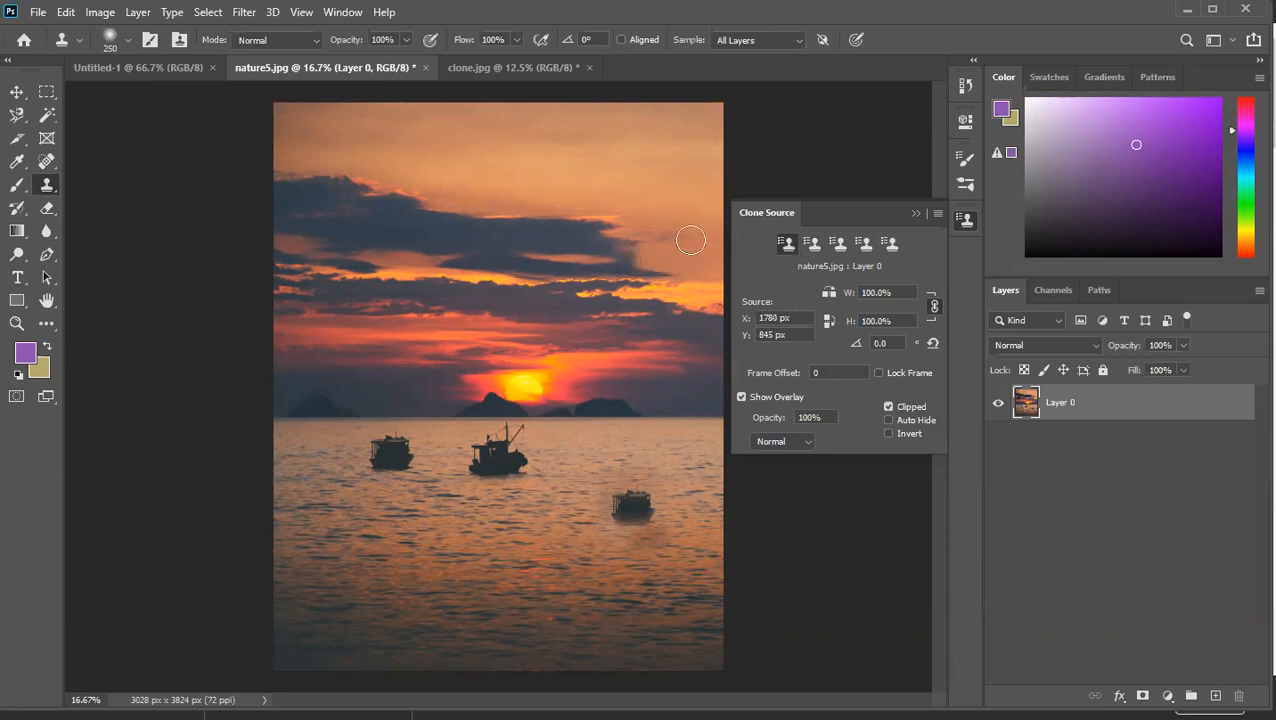
pyautogui.moveTo(595, 172)
pyautogui.mouseDown()
pyautogui.moveTo(675, 176)
pyautogui.moveTo(685, 162)
pyautogui.moveTo(598, 154)
pyautogui.moveTo(712, 158)
pyautogui.moveTo(703, 171)
pyautogui.moveTo(598, 165)
pyautogui.moveTo(678, 197)
pyautogui.moveTo(600, 203)
pyautogui.mouseUp()
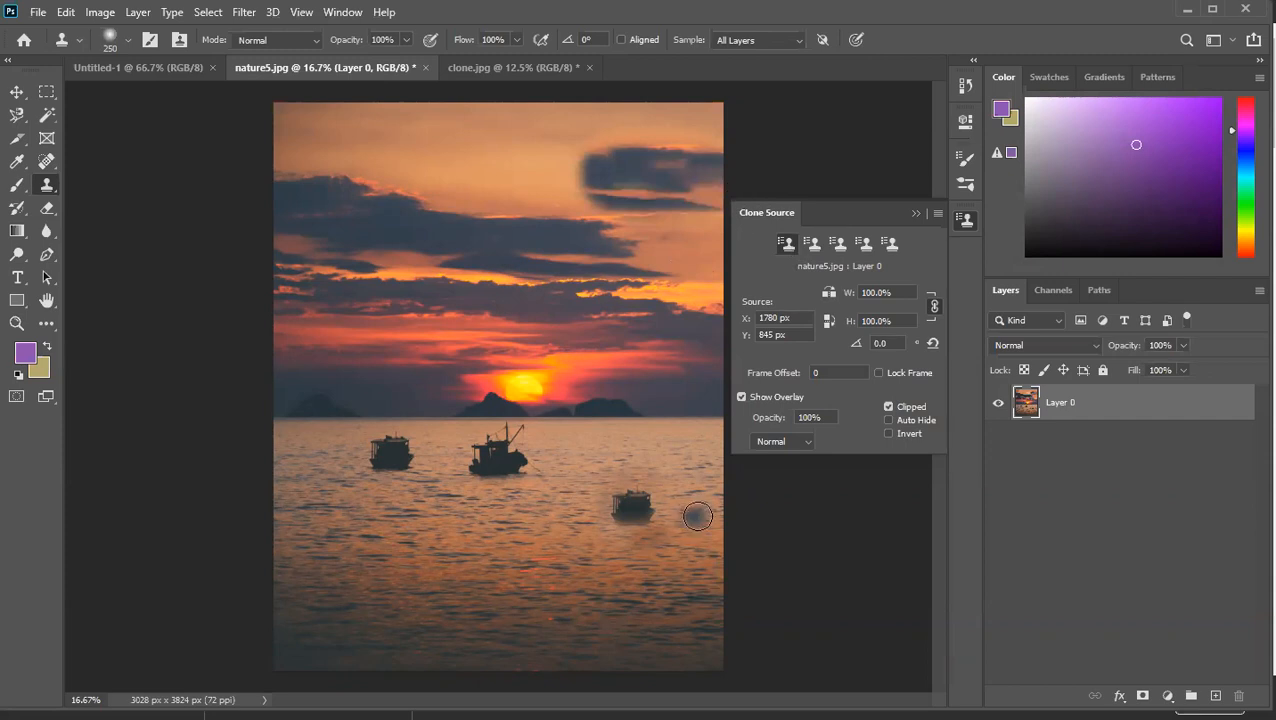
pyautogui.click(816, 244)
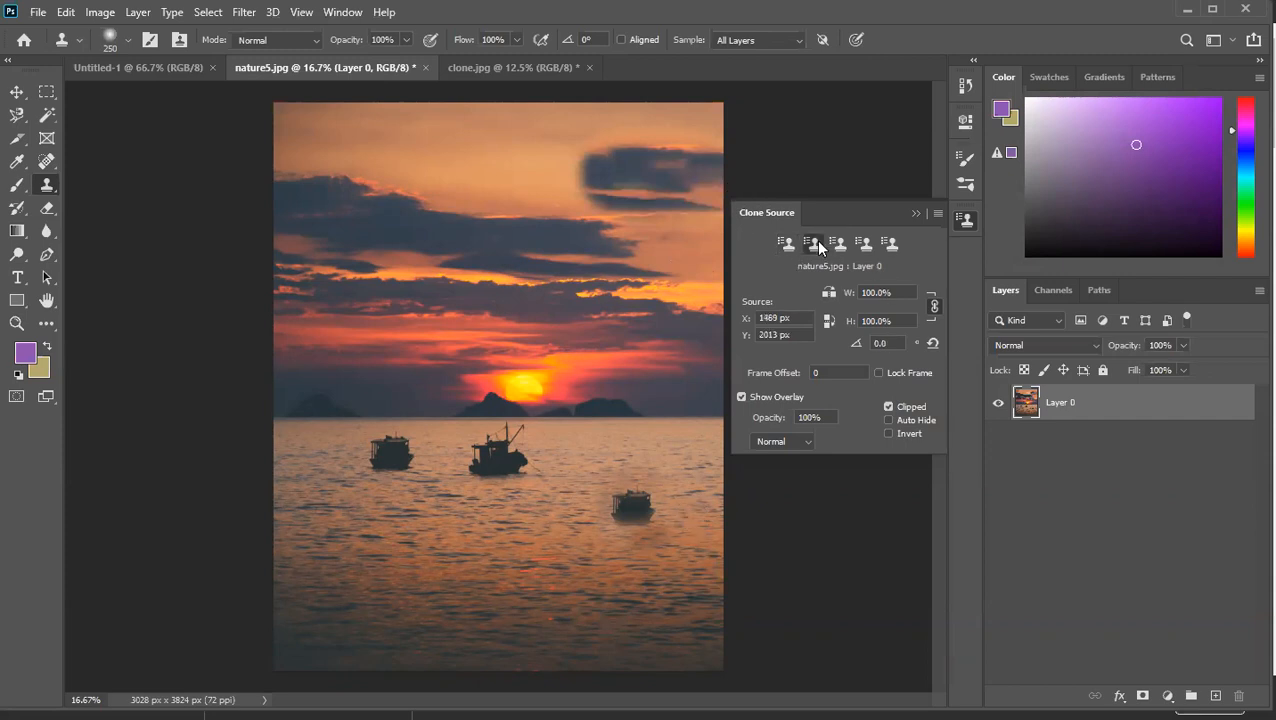
pyautogui.moveTo(578, 407); pyautogui.dragTo(682, 404)
pyautogui.click(680, 405)
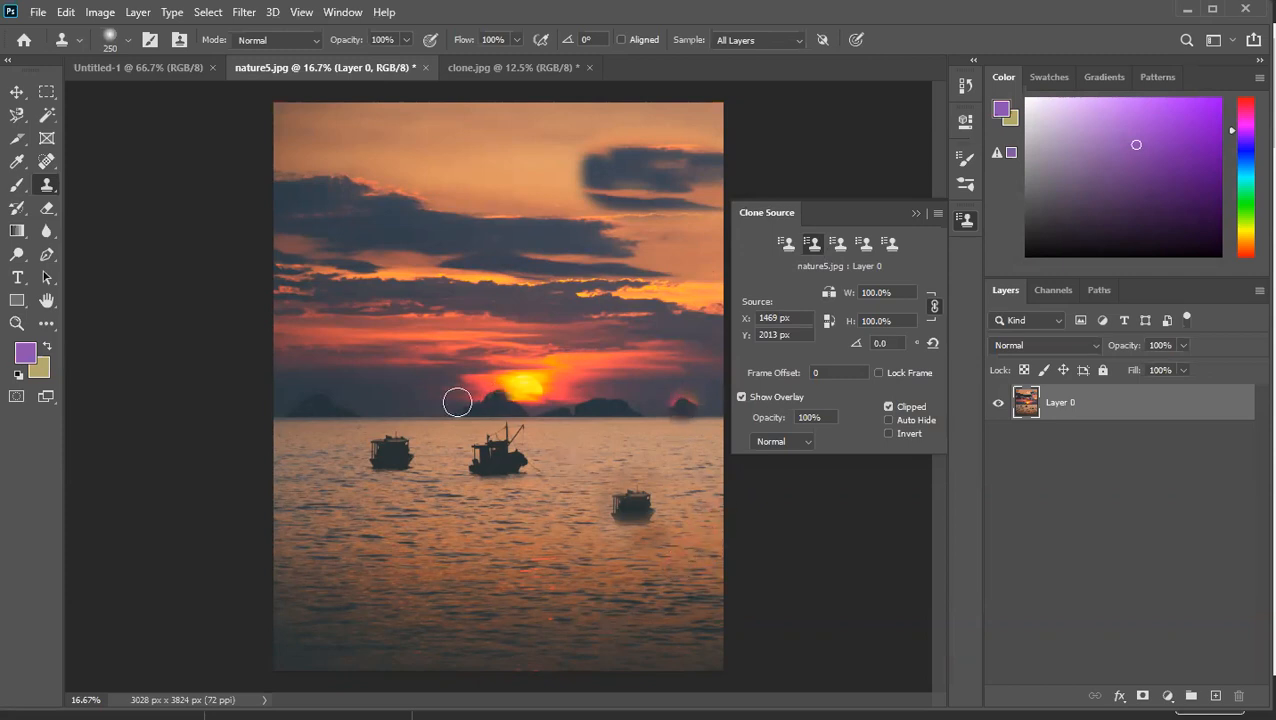
pyautogui.click(384, 402)
pyautogui.click(639, 507)
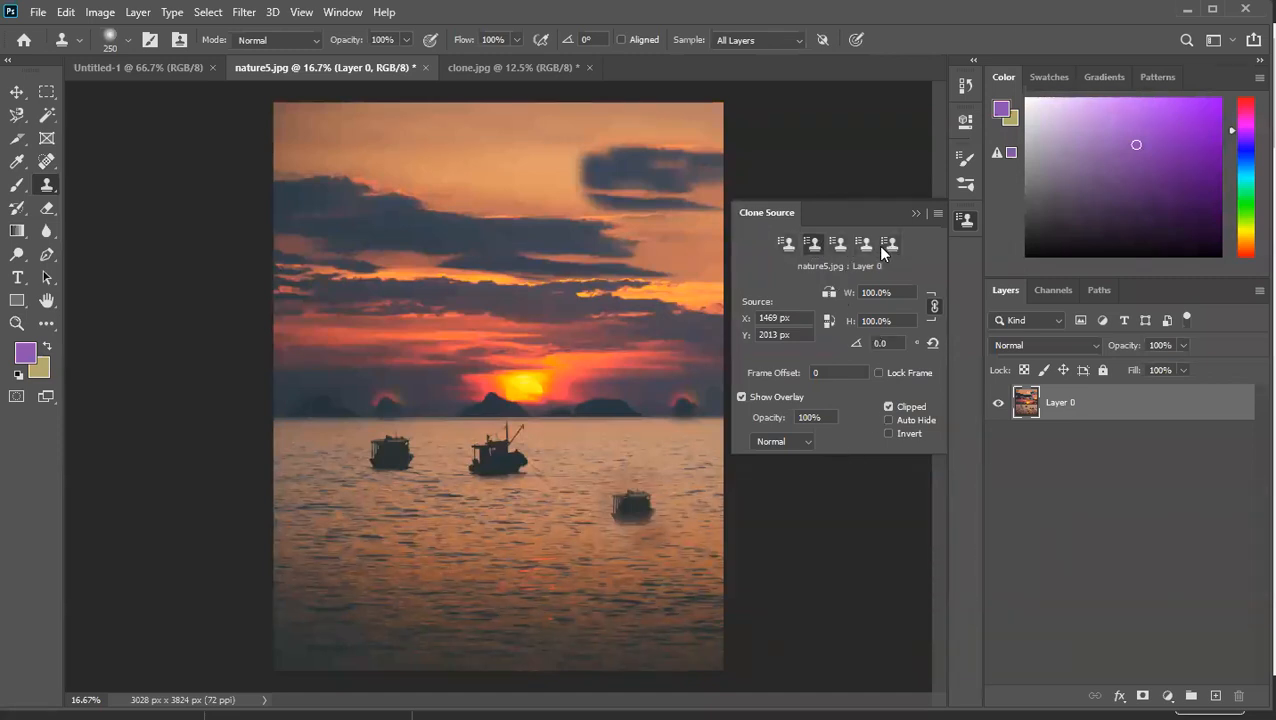
# Step: Clone the third source's boat flipped horizontally below the larger boat, and flipped both horizontally and vertically lower on the water
pyautogui.click(838, 247)
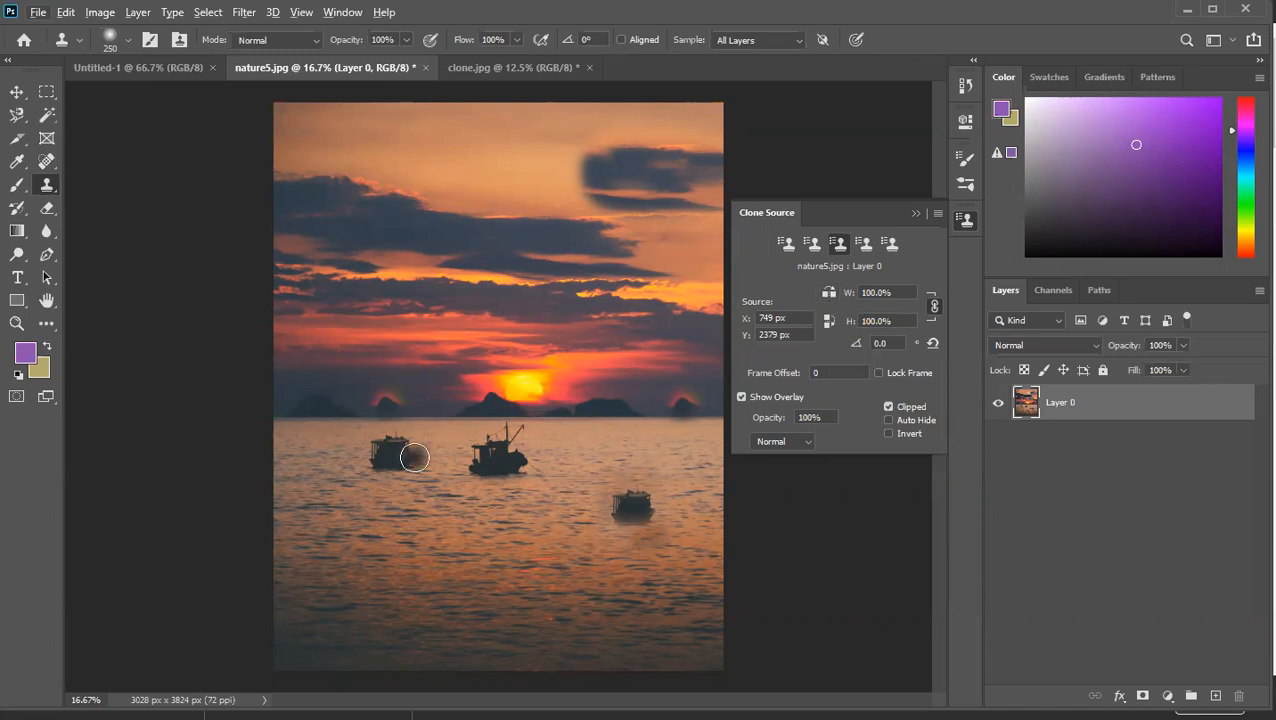
pyautogui.click(471, 436)
pyautogui.hotkey('ctrl', 'z')
pyautogui.click(829, 294)
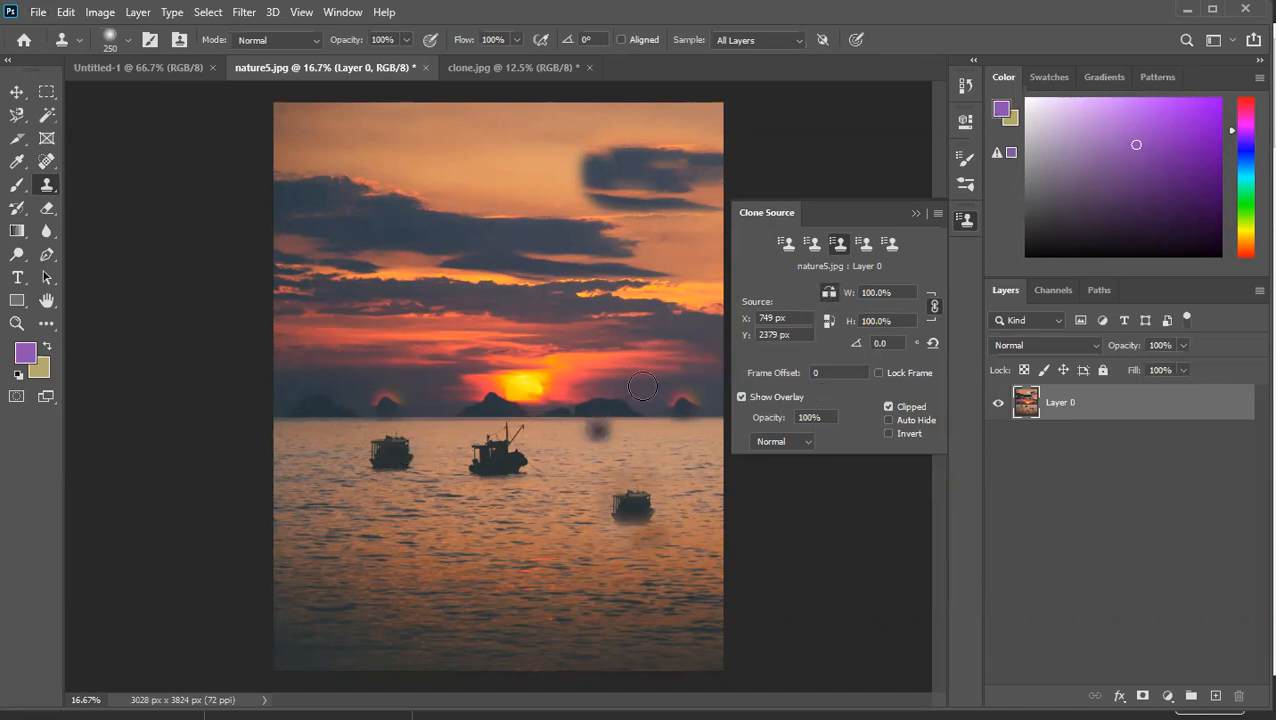
pyautogui.moveTo(410, 483)
pyautogui.mouseDown()
pyautogui.moveTo(489, 505)
pyautogui.moveTo(475, 505)
pyautogui.moveTo(498, 525)
pyautogui.moveTo(451, 509)
pyautogui.moveTo(500, 500)
pyautogui.moveTo(421, 485)
pyautogui.moveTo(489, 491)
pyautogui.mouseUp()
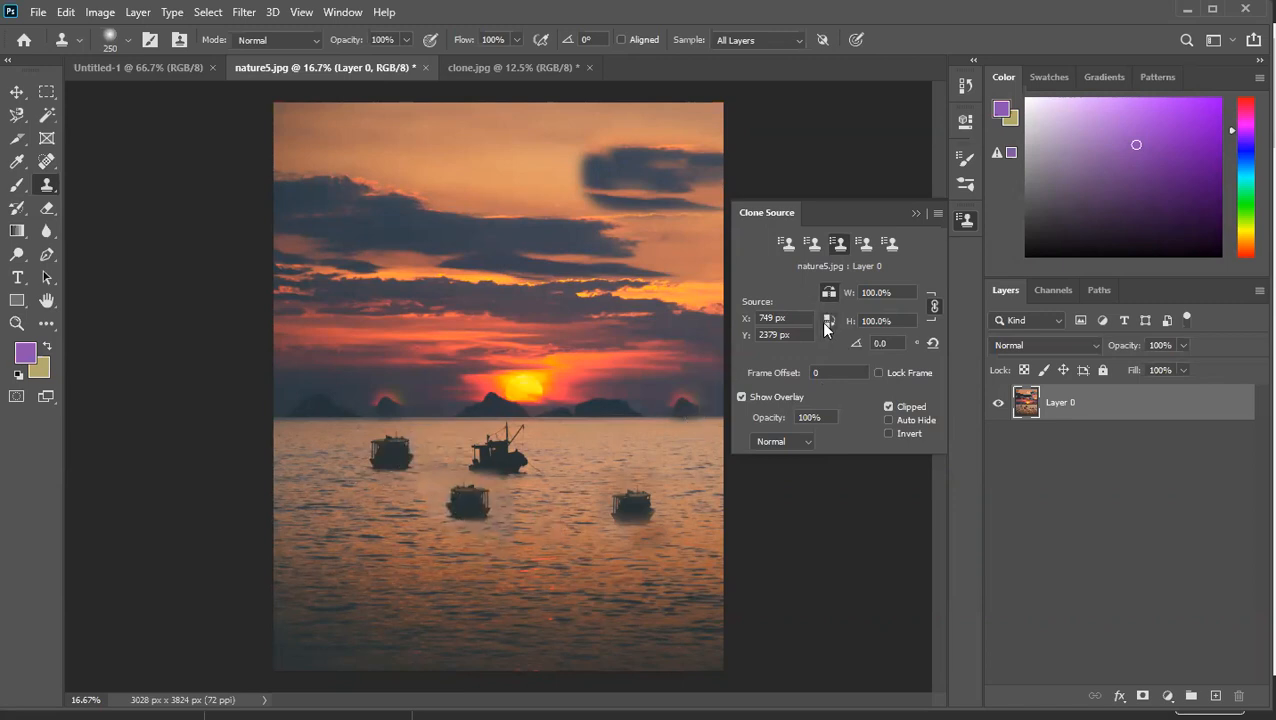
pyautogui.moveTo(493, 570)
pyautogui.mouseDown()
pyautogui.moveTo(509, 619)
pyautogui.moveTo(500, 553)
pyautogui.moveTo(468, 568)
pyautogui.moveTo(496, 567)
pyautogui.moveTo(459, 593)
pyautogui.moveTo(568, 584)
pyautogui.mouseUp()
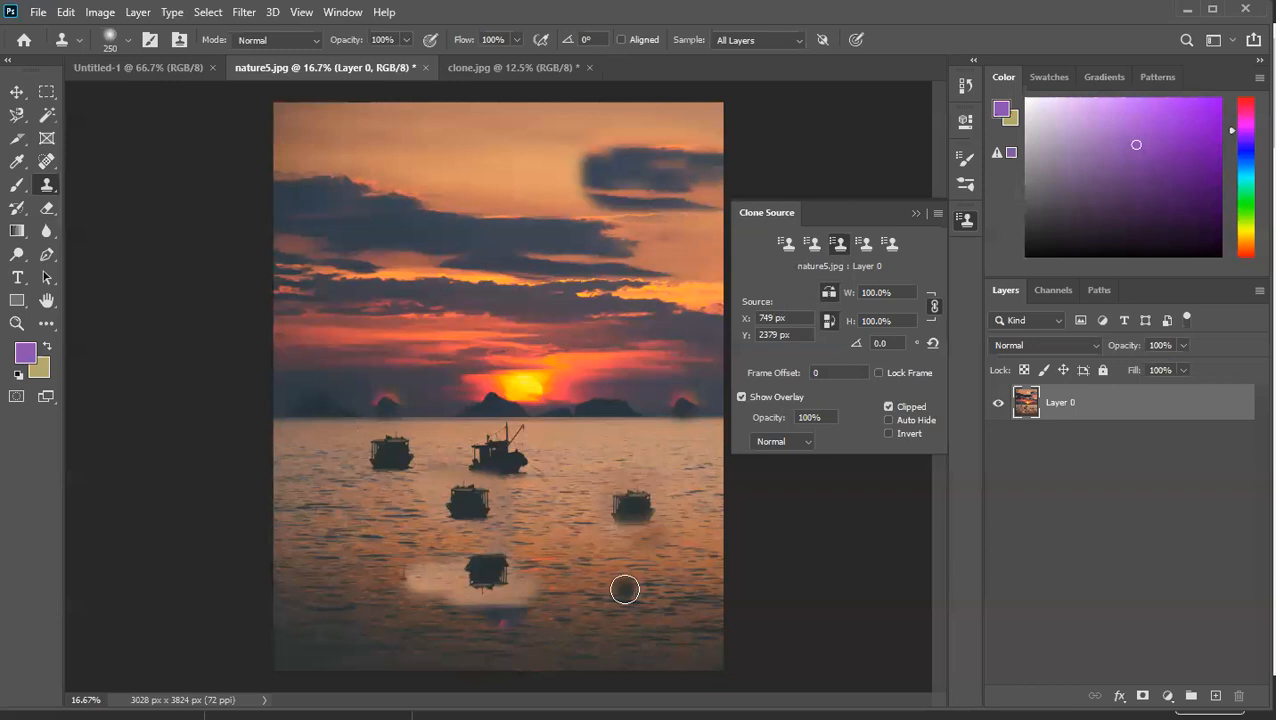
# Step: Rotate the boat clone source, ending at 11.4°, and clone two tilted boats just below the horizon right of the larger boat
pyautogui.moveTo(856, 349); pyautogui.dragTo(900, 347)
pyautogui.moveTo(572, 478)
pyautogui.mouseDown()
pyautogui.moveTo(579, 430)
pyautogui.moveTo(559, 458)
pyautogui.moveTo(554, 427)
pyautogui.moveTo(560, 443)
pyautogui.moveTo(574, 434)
pyautogui.moveTo(573, 498)
pyautogui.mouseUp()
pyautogui.moveTo(858, 342); pyautogui.dragTo(905, 343)
pyautogui.moveTo(622, 444)
pyautogui.mouseDown()
pyautogui.moveTo(678, 474)
pyautogui.moveTo(634, 421)
pyautogui.moveTo(673, 465)
pyautogui.moveTo(621, 421)
pyautogui.moveTo(669, 490)
pyautogui.moveTo(604, 416)
pyautogui.mouseUp()
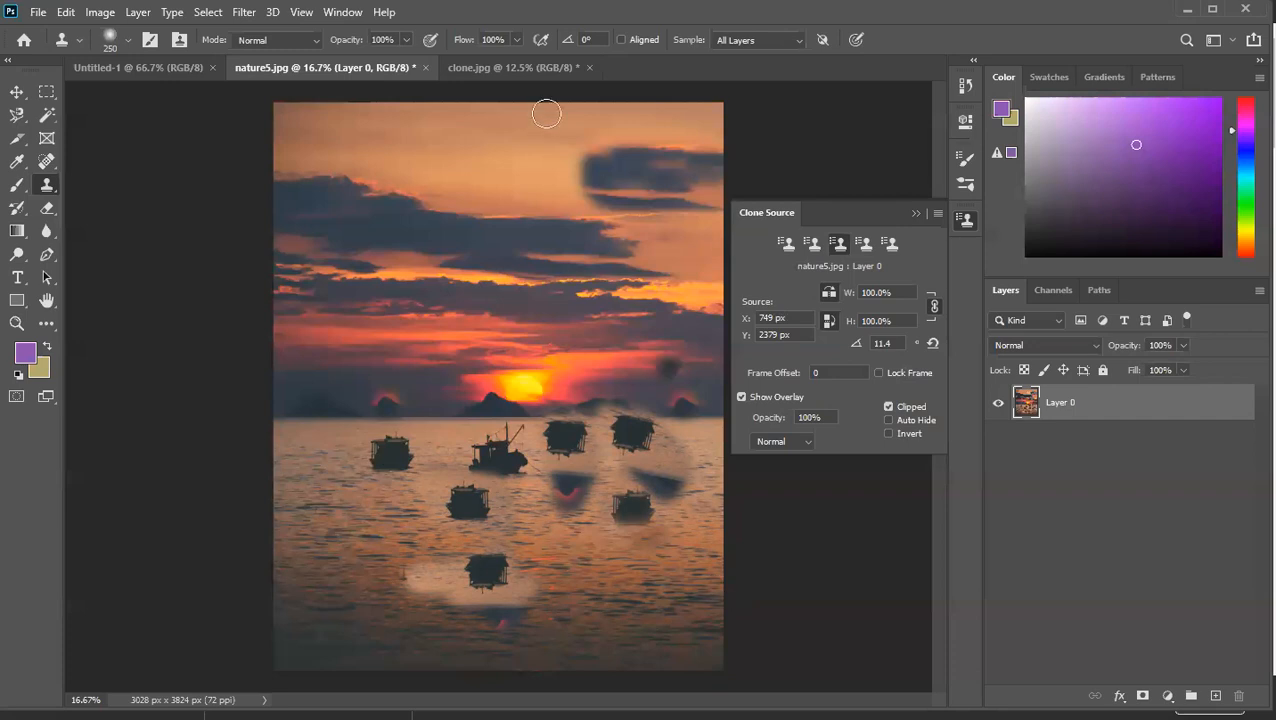
# Step: Switch to the browser and close the open tent photo to return to the Unsplash "grass and tent" results
pyautogui.click(545, 68)
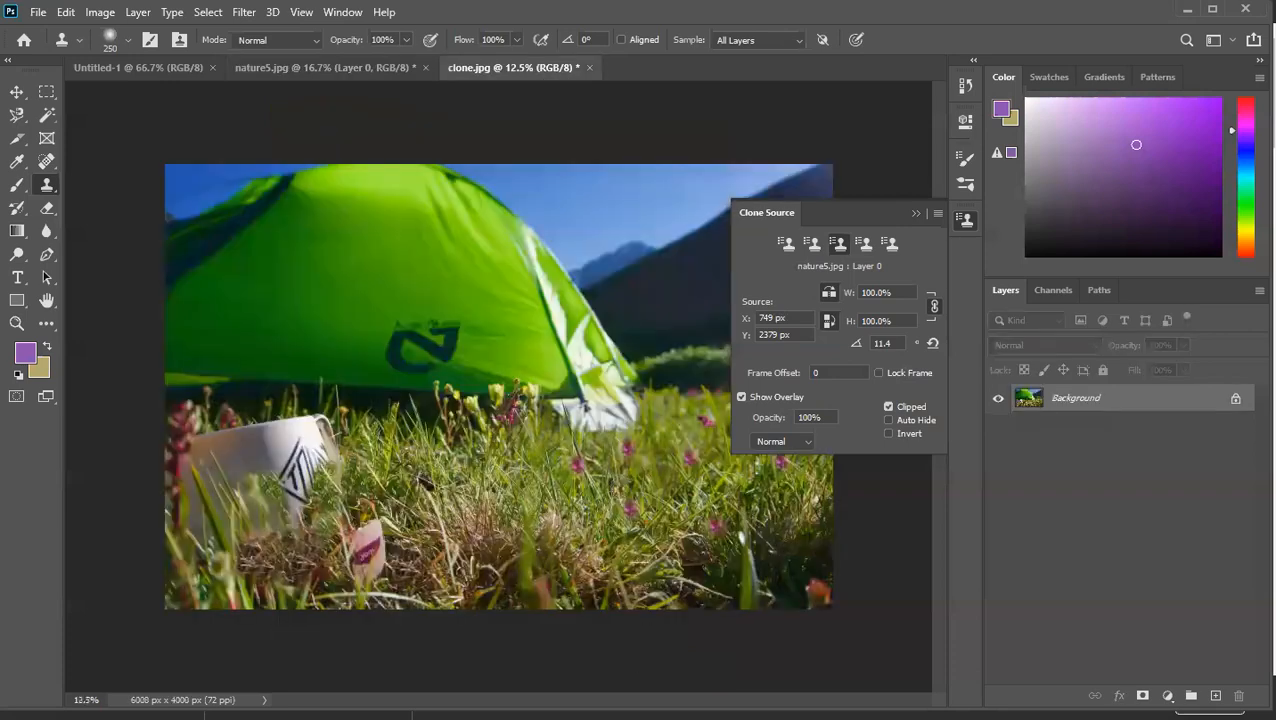
pyautogui.moveTo(712, 716)
pyautogui.click(712, 668)
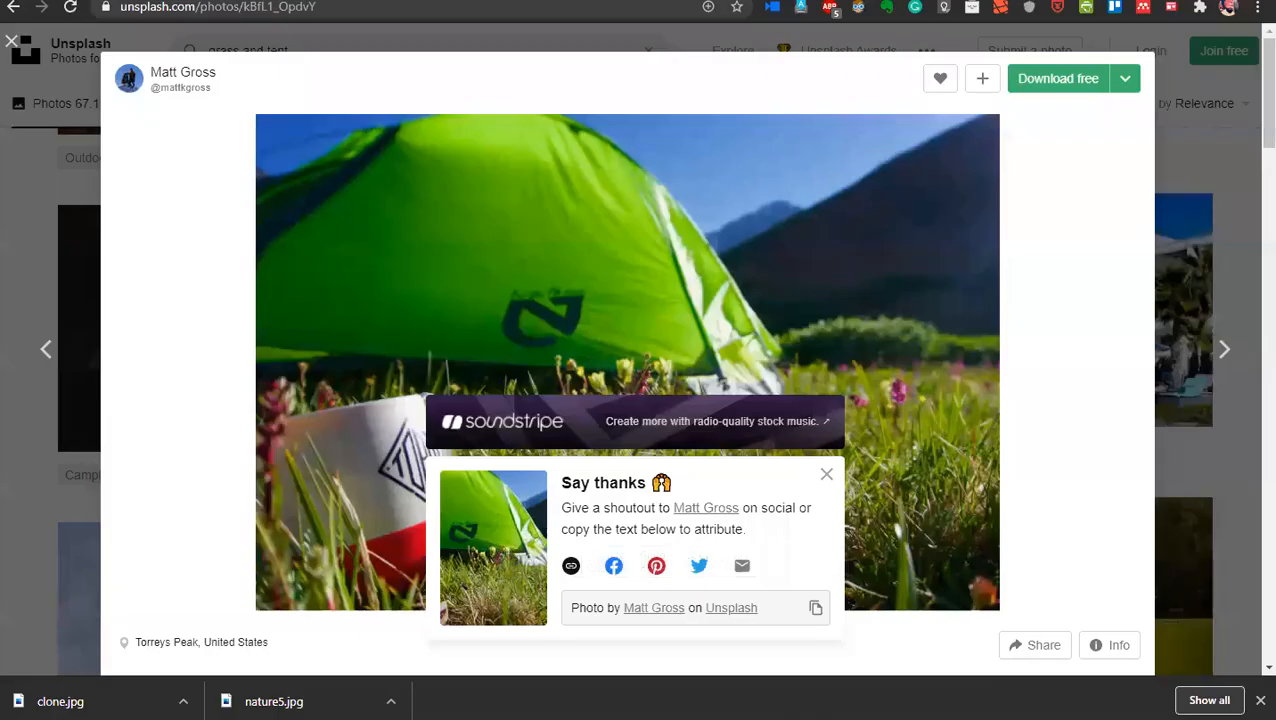
pyautogui.click(1206, 136)
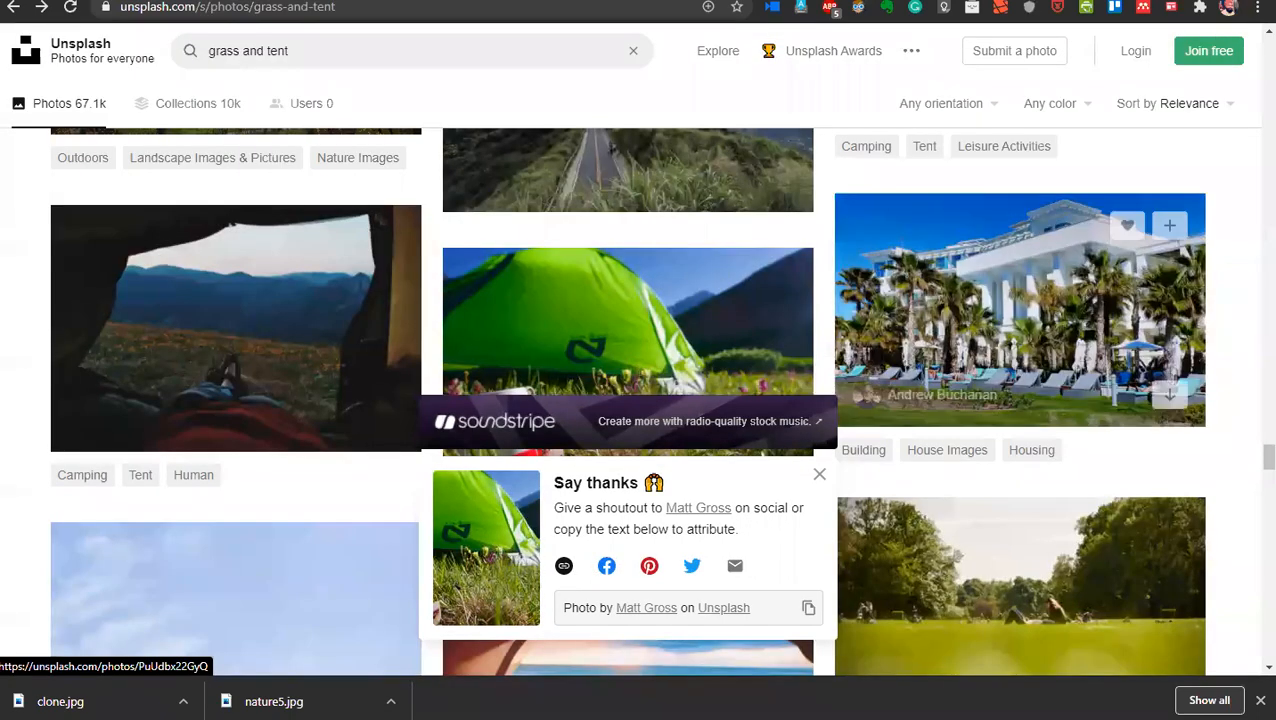
# Step: Browse the Unsplash "grass and tent" results for a landscape photo with small removable objects on grass
pyautogui.scroll(-5, 1206, 136)
pyautogui.scroll(-15, 627, 400)
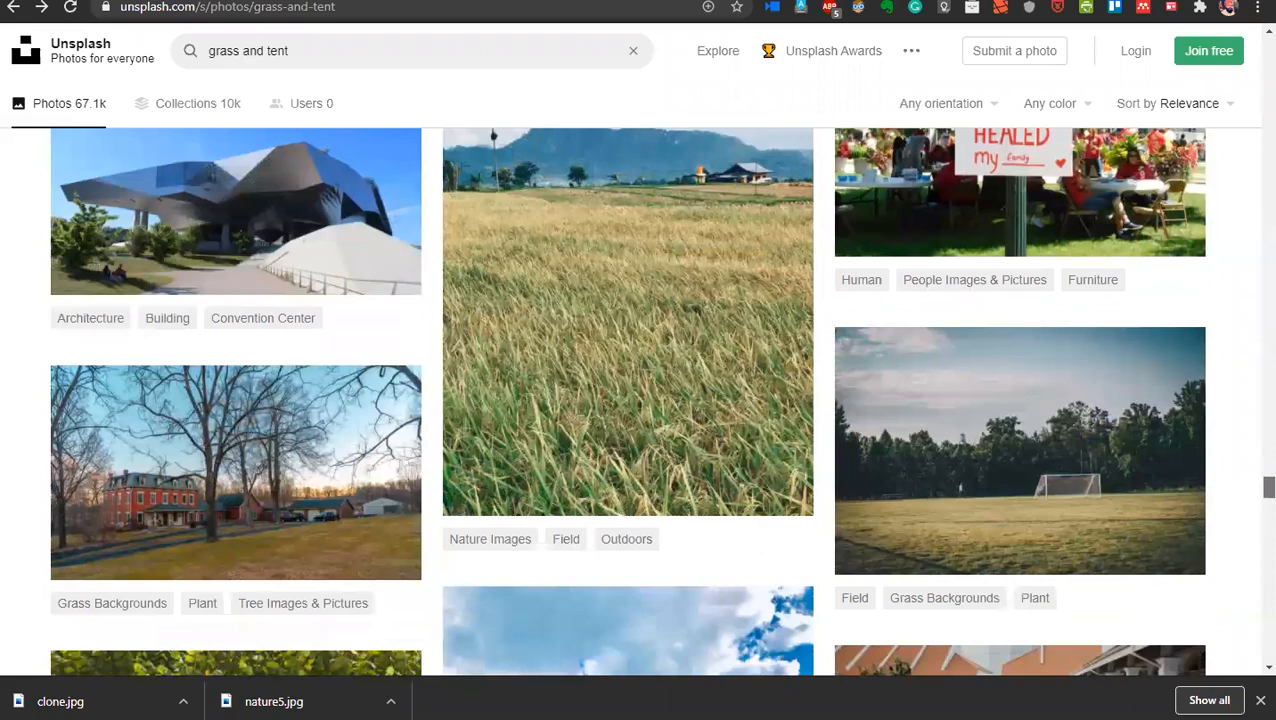
pyautogui.scroll(-5, 627, 400)
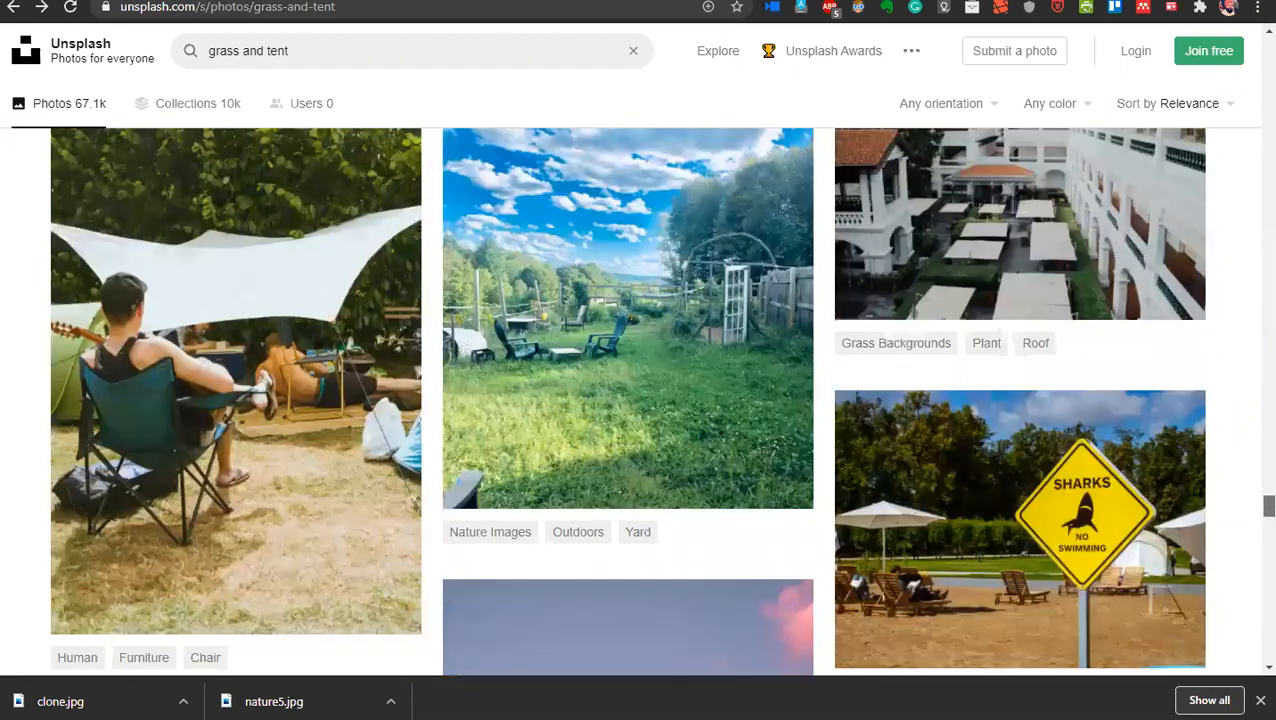
pyautogui.scroll(-5, 627, 400)
pyautogui.scroll(-8, 627, 400)
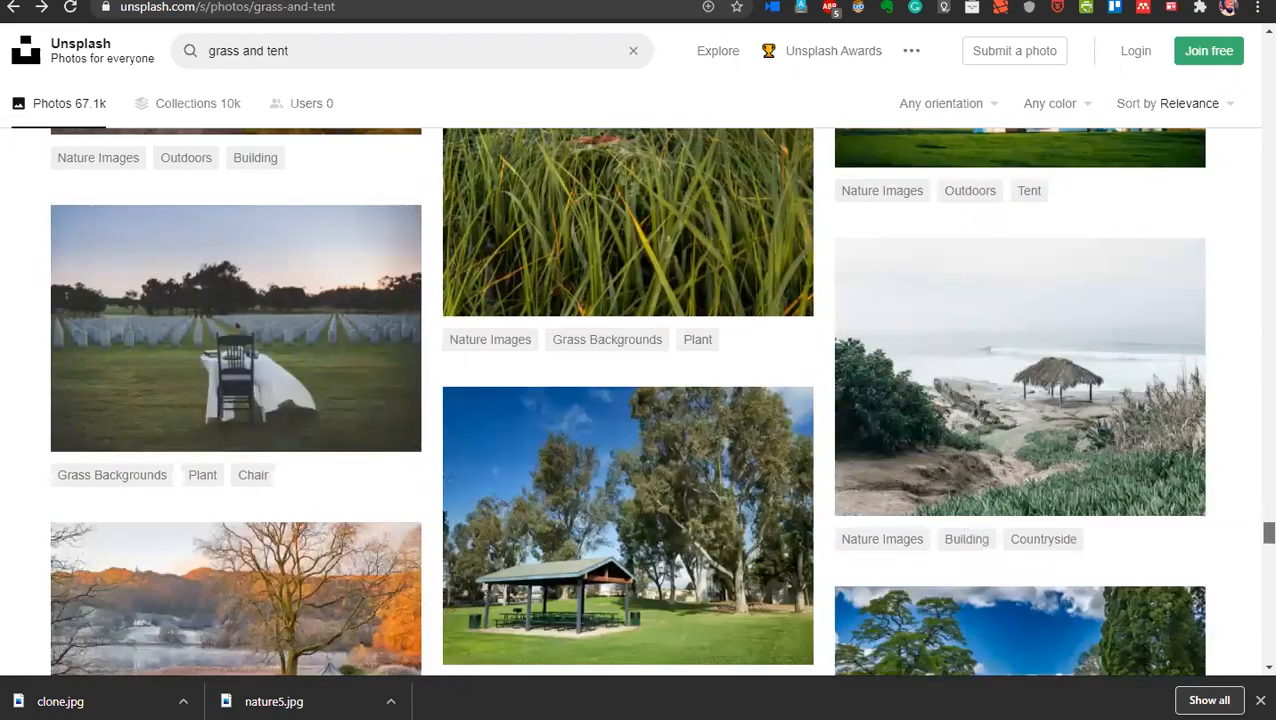
pyautogui.scroll(-5, 627, 400)
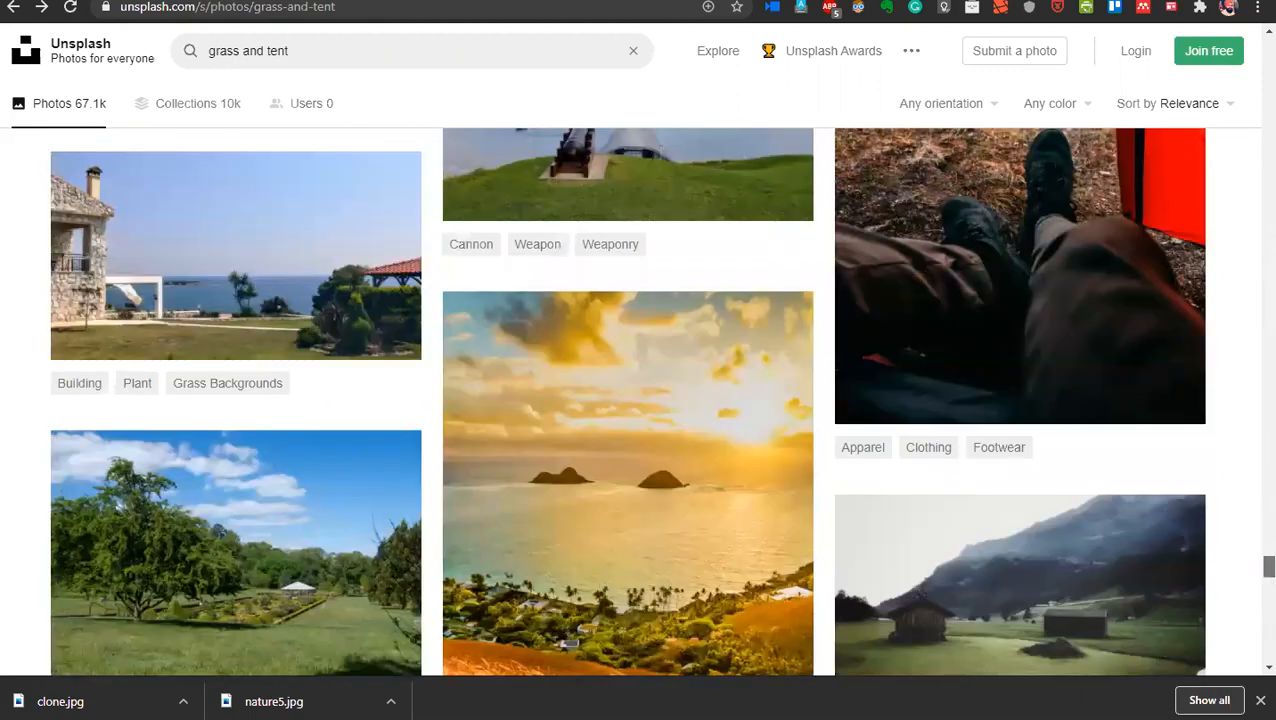
pyautogui.scroll(-15, 627, 400)
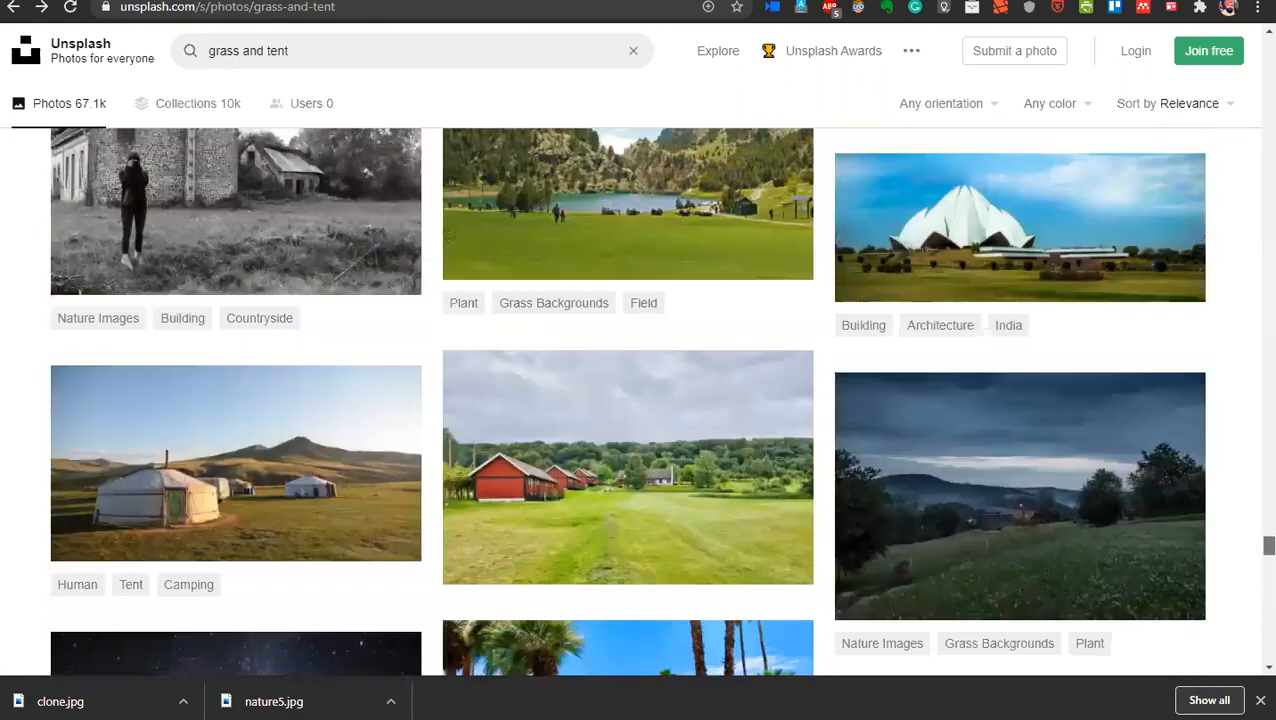
pyautogui.scroll(-15, 627, 400)
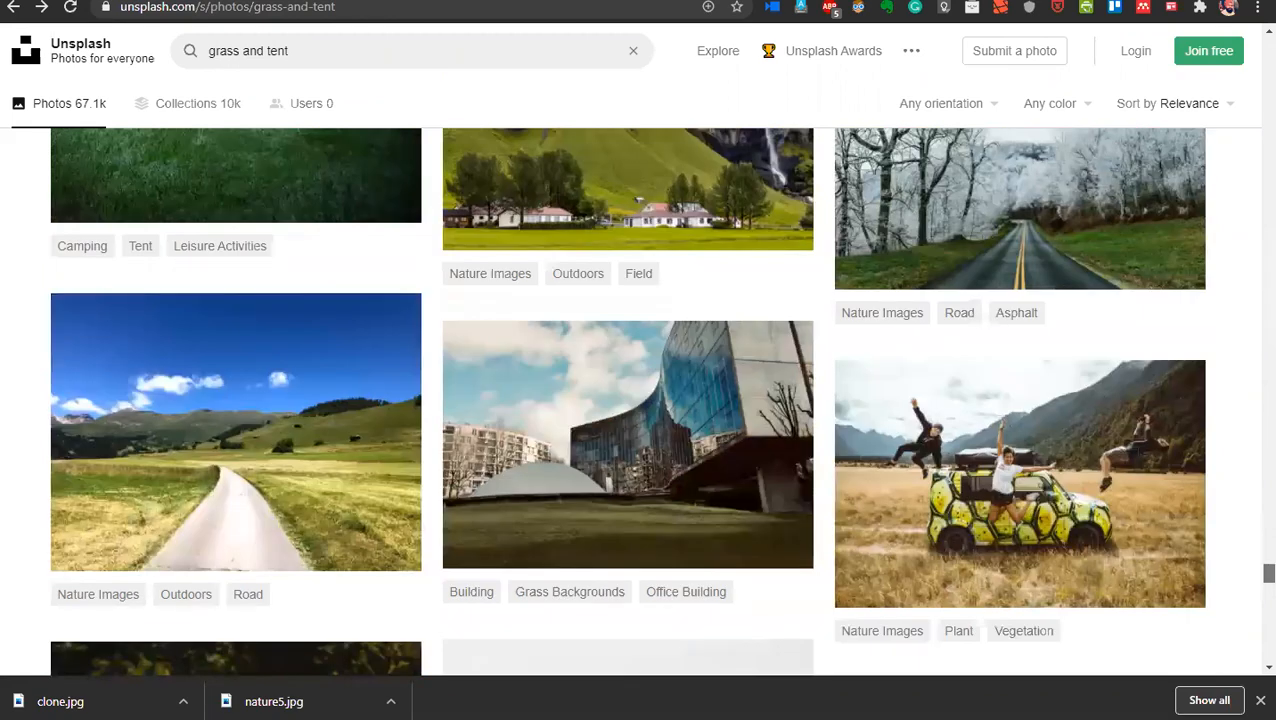
pyautogui.scroll(-6, 627, 400)
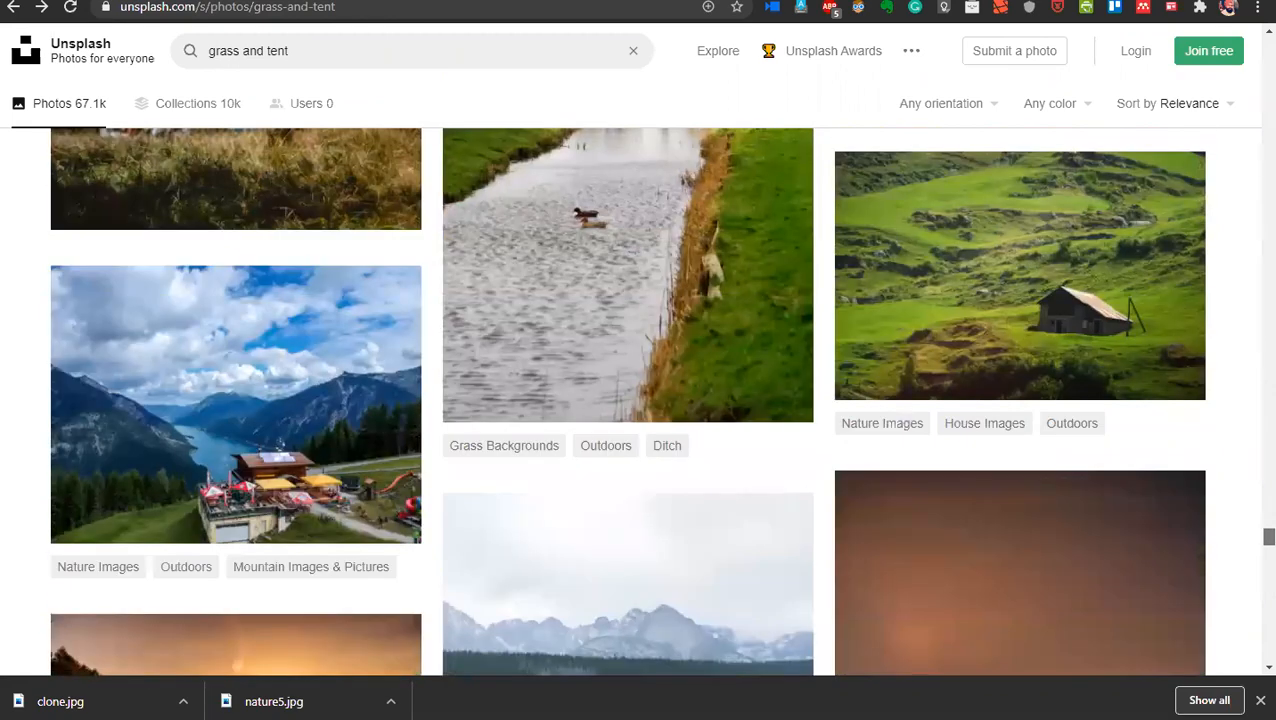
pyautogui.scroll(-5, 627, 400)
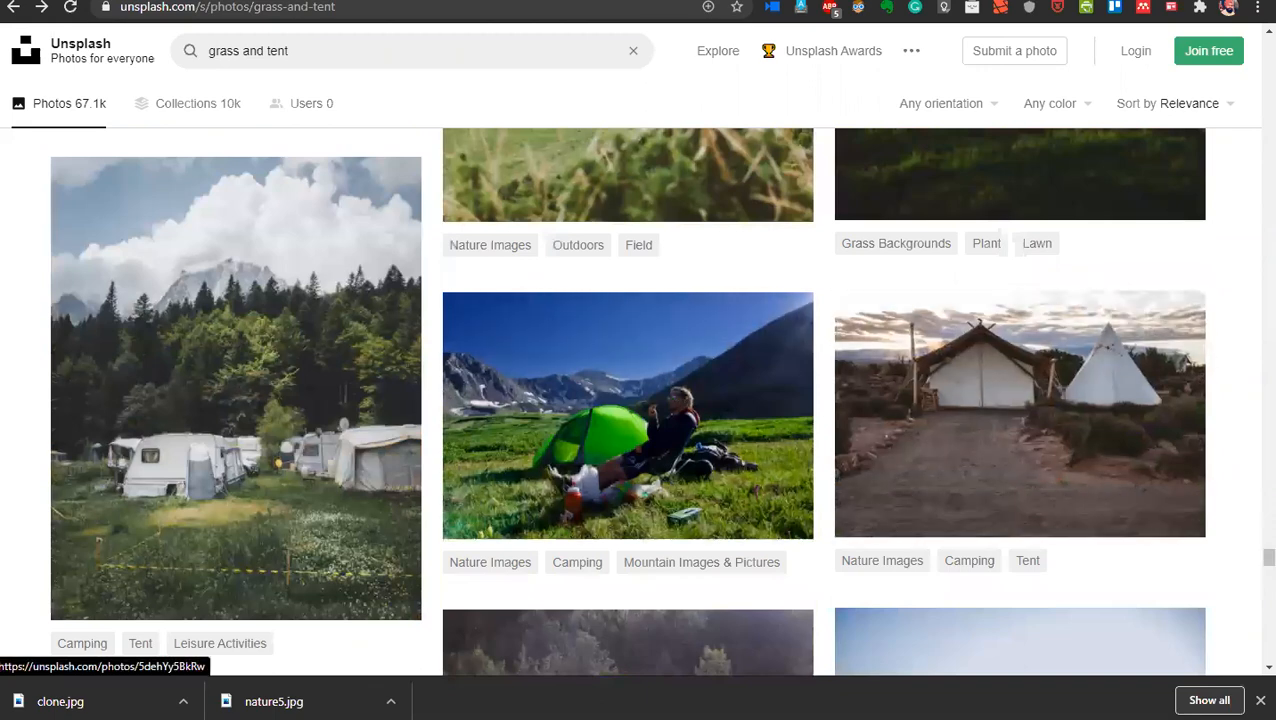
pyautogui.scroll(-10, 627, 400)
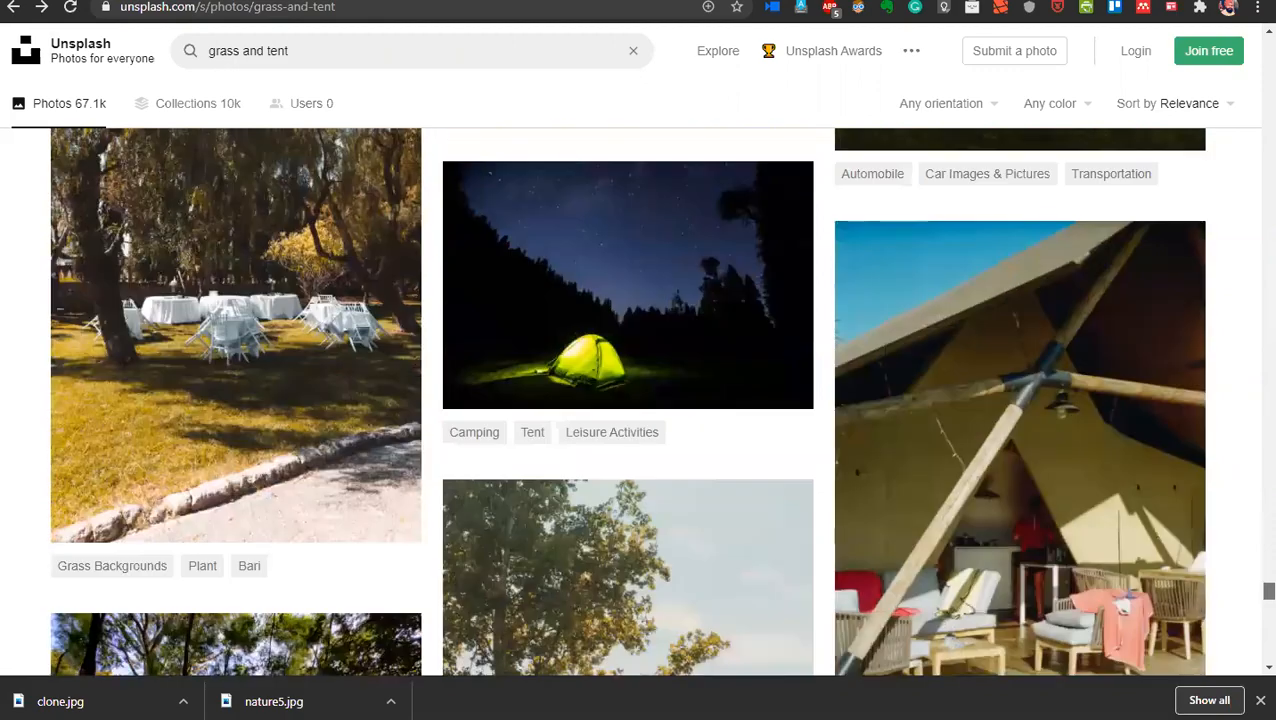
pyautogui.scroll(4, 627, 400)
pyautogui.scroll(-20, 660, 400)
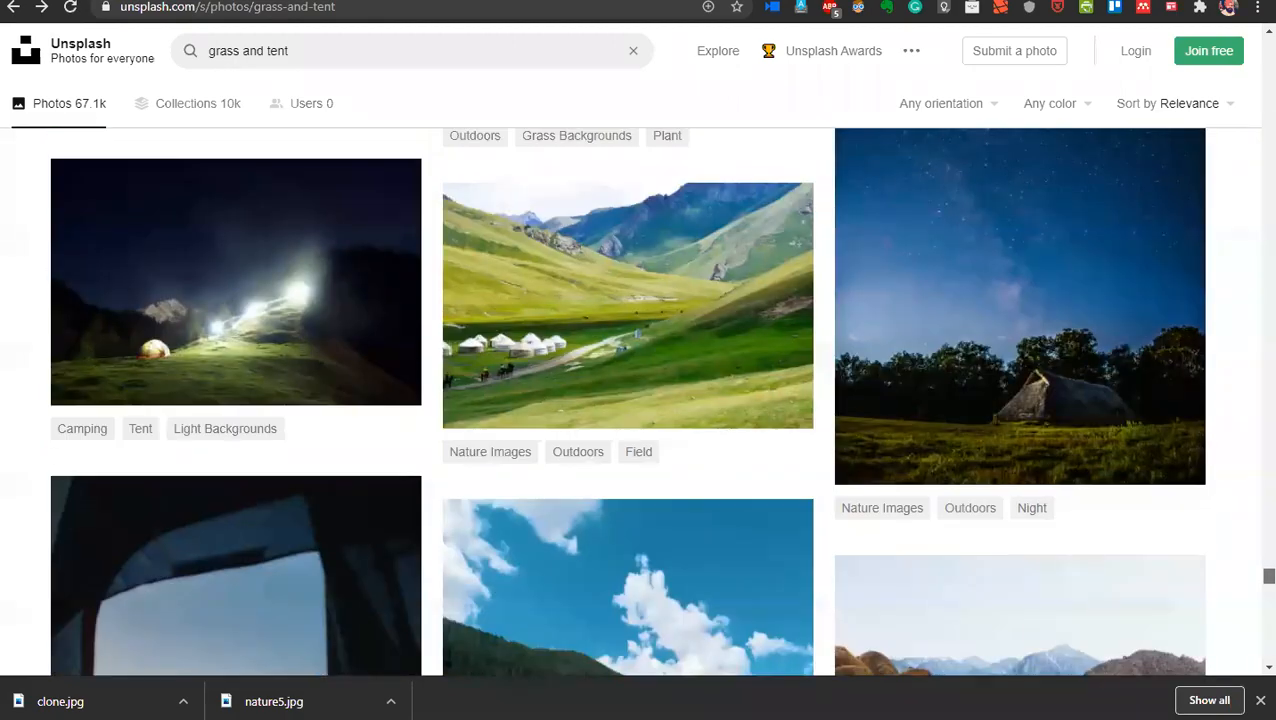
pyautogui.scroll(-7, 660, 400)
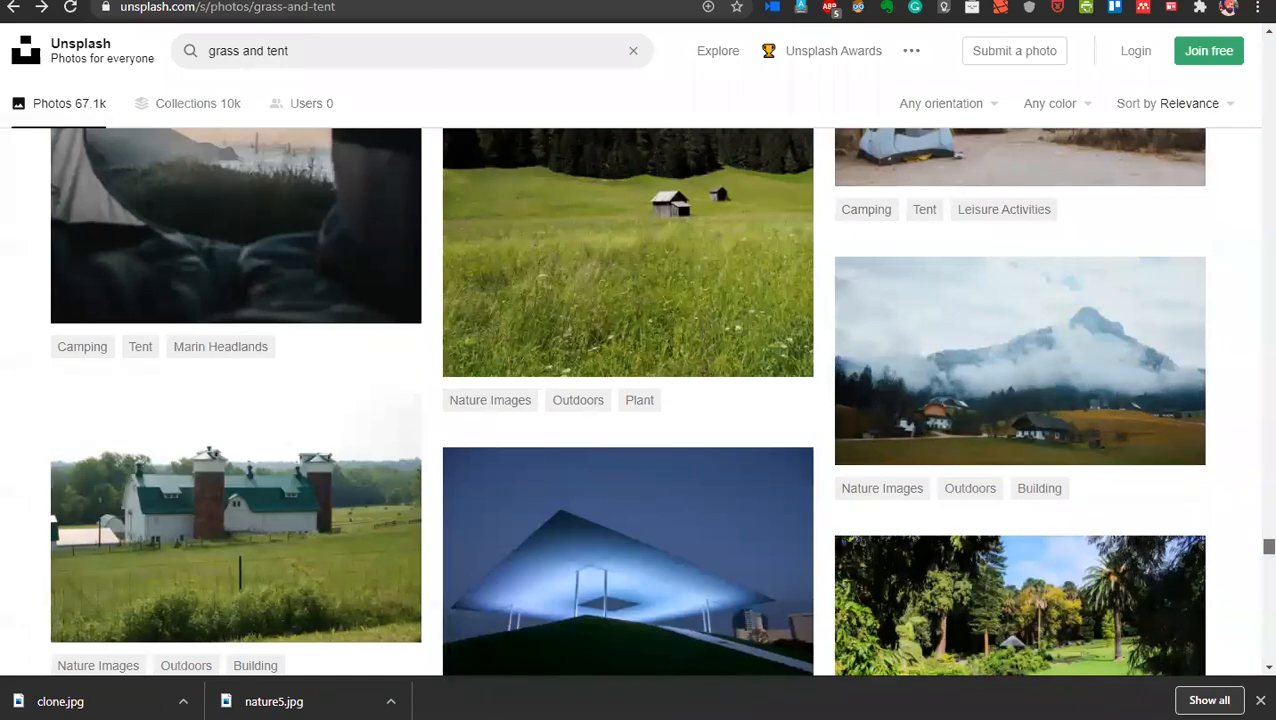
pyautogui.scroll(5, 638, 400)
pyautogui.scroll(-4, 698, 364)
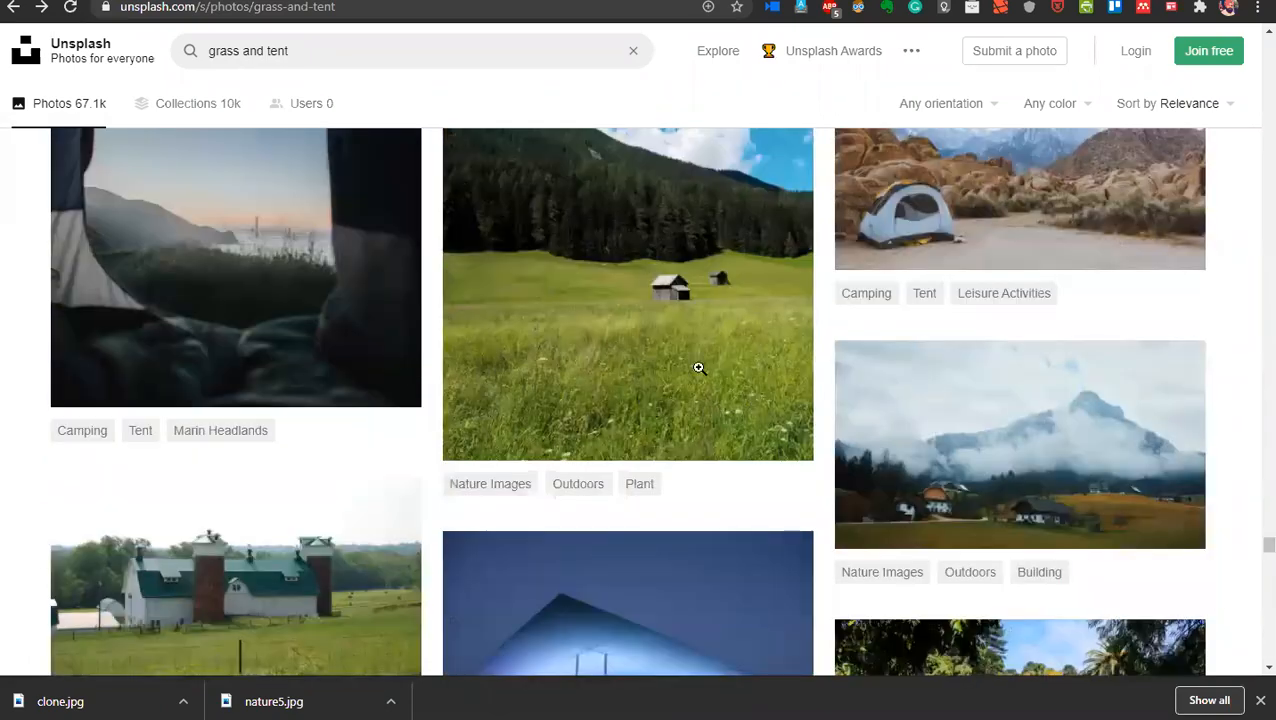
# Step: Open the photo of two wooden huts on a meadow below a forest and download it as nature121
pyautogui.click(657, 297)
pyautogui.click(1058, 84)
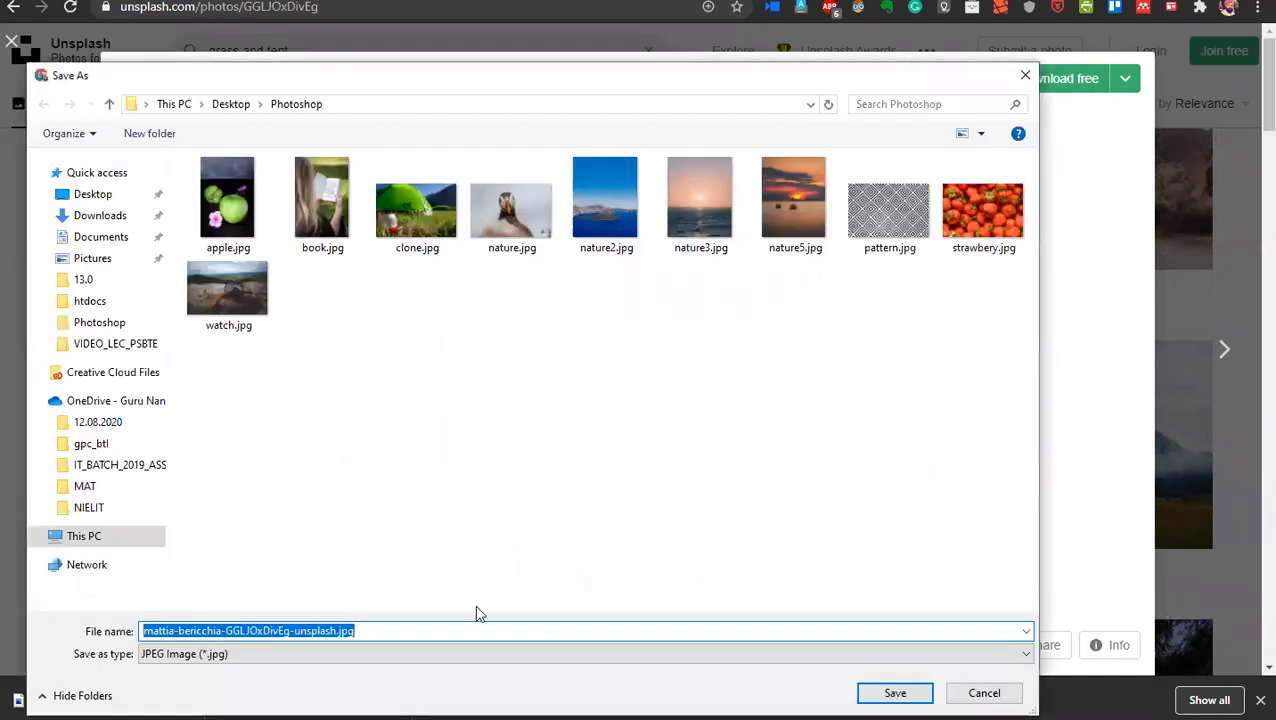
pyautogui.write('natu')
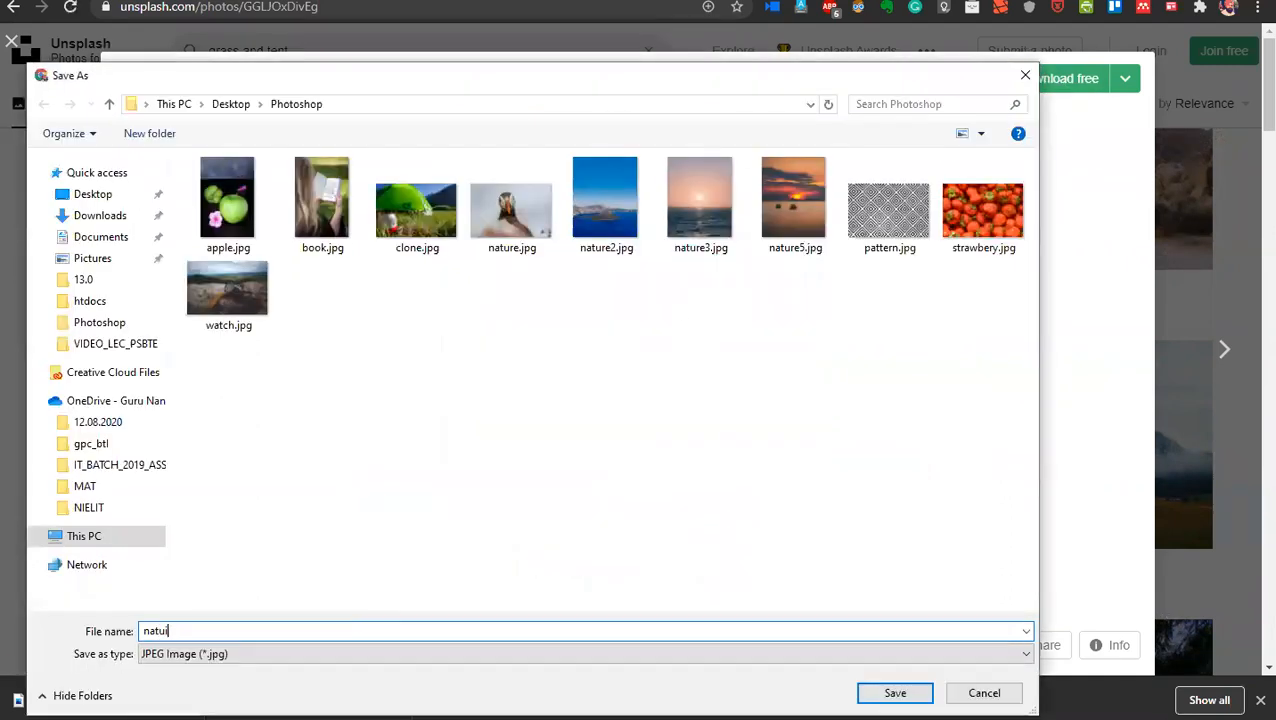
pyautogui.write('re121')
pyautogui.press('Return')
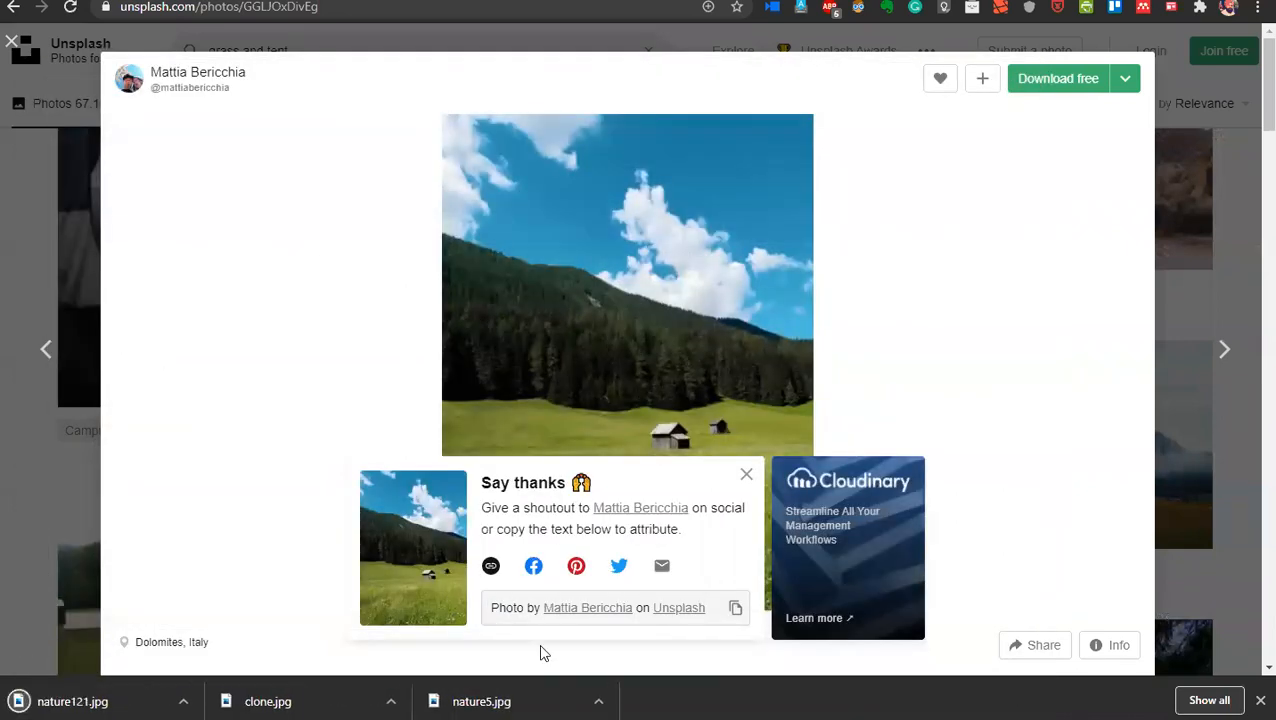
# Step: Switch to Photoshop and close nature5.jpg and clone.jpg without saving their changes
pyautogui.hotkey('alt', 'Tab')
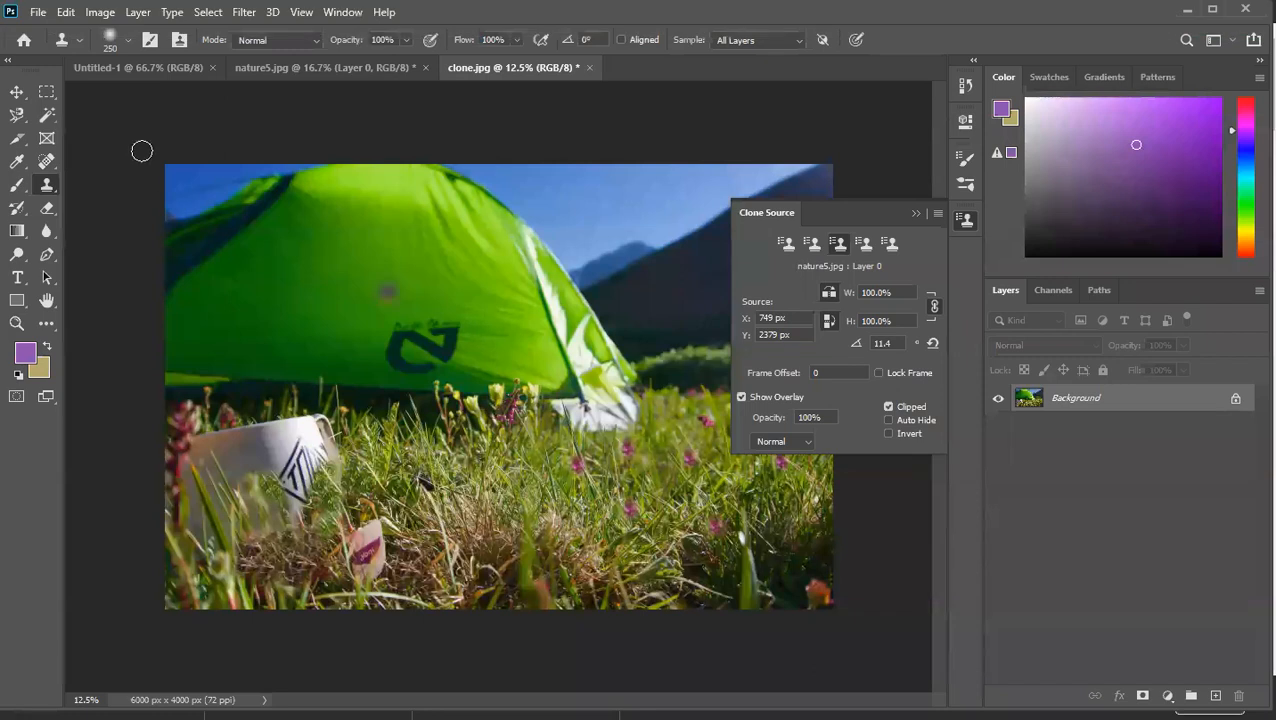
pyautogui.click(425, 67)
pyautogui.click(625, 281)
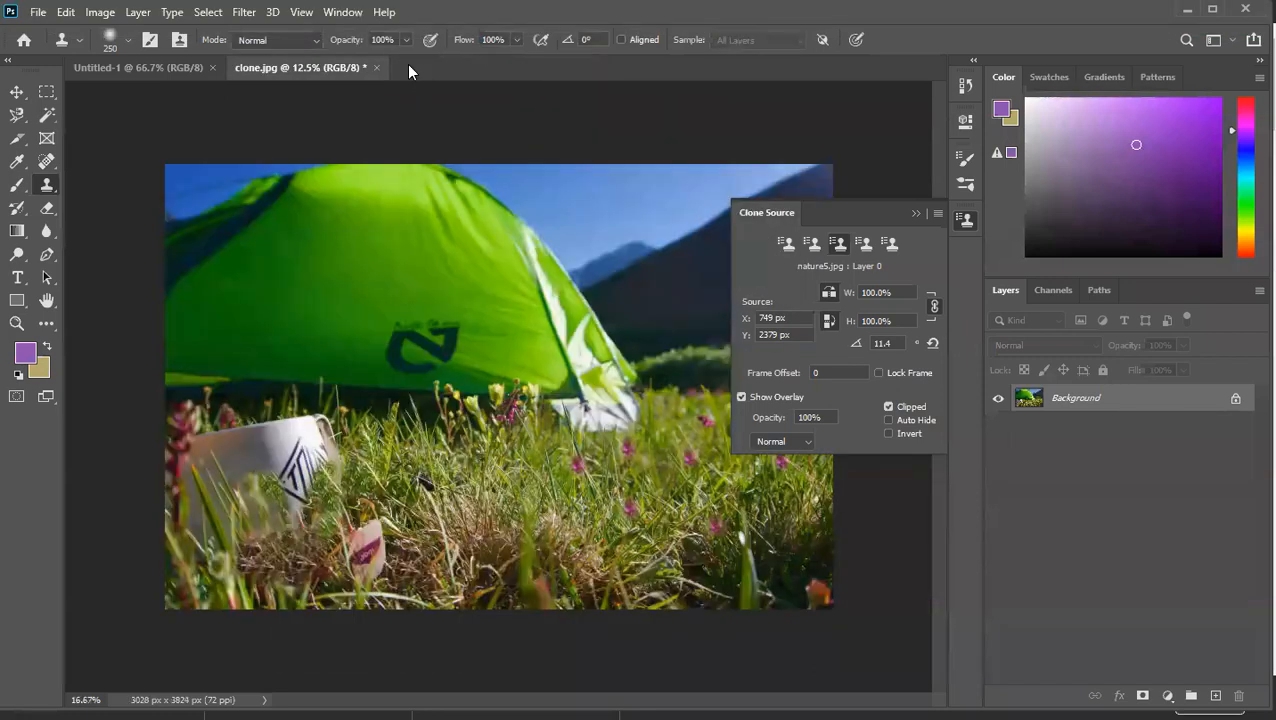
pyautogui.click(377, 67)
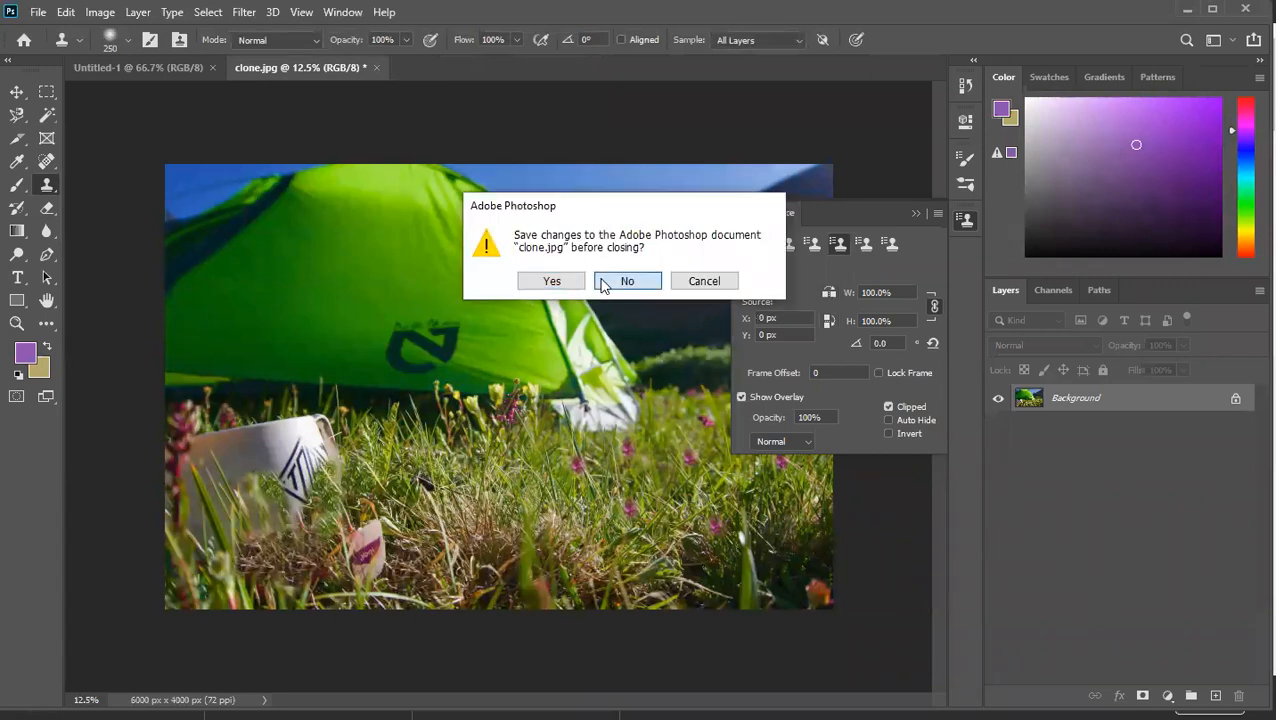
pyautogui.click(624, 281)
# Step: Dismiss the Creative Cloud sign-in window and open nature121.jpg from the Photoshop folder
pyautogui.click(40, 13)
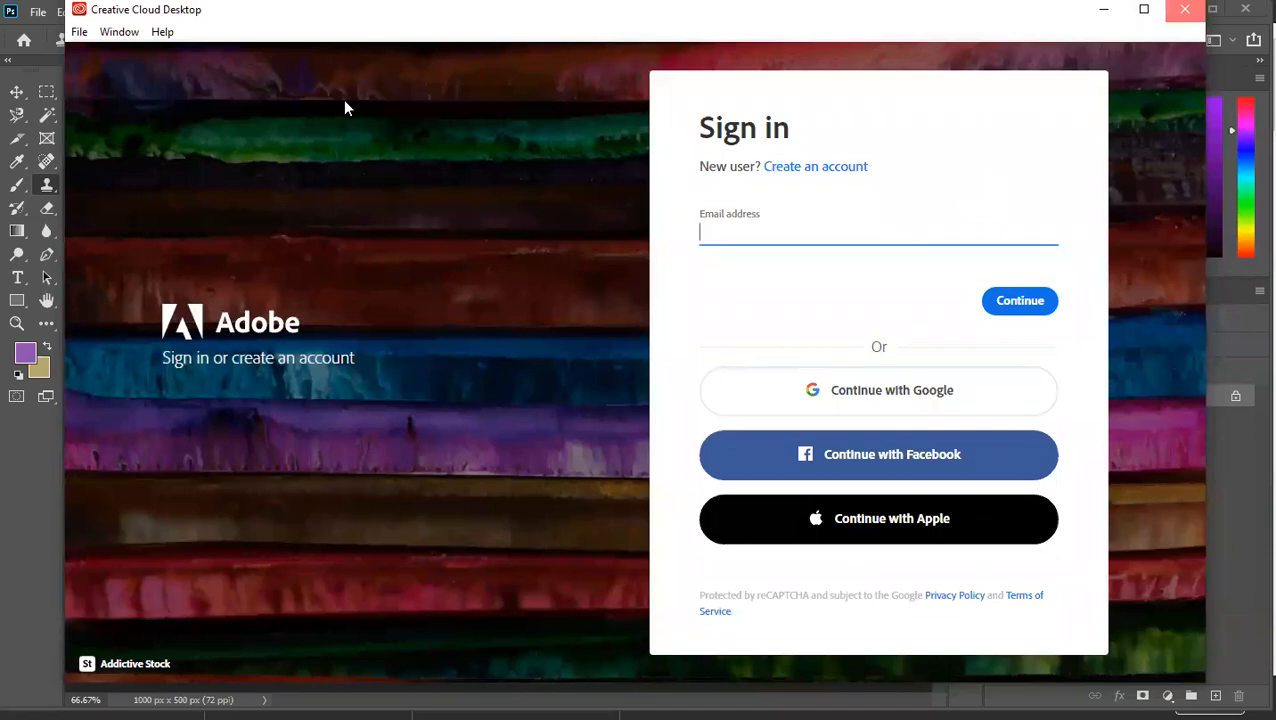
pyautogui.click(1184, 12)
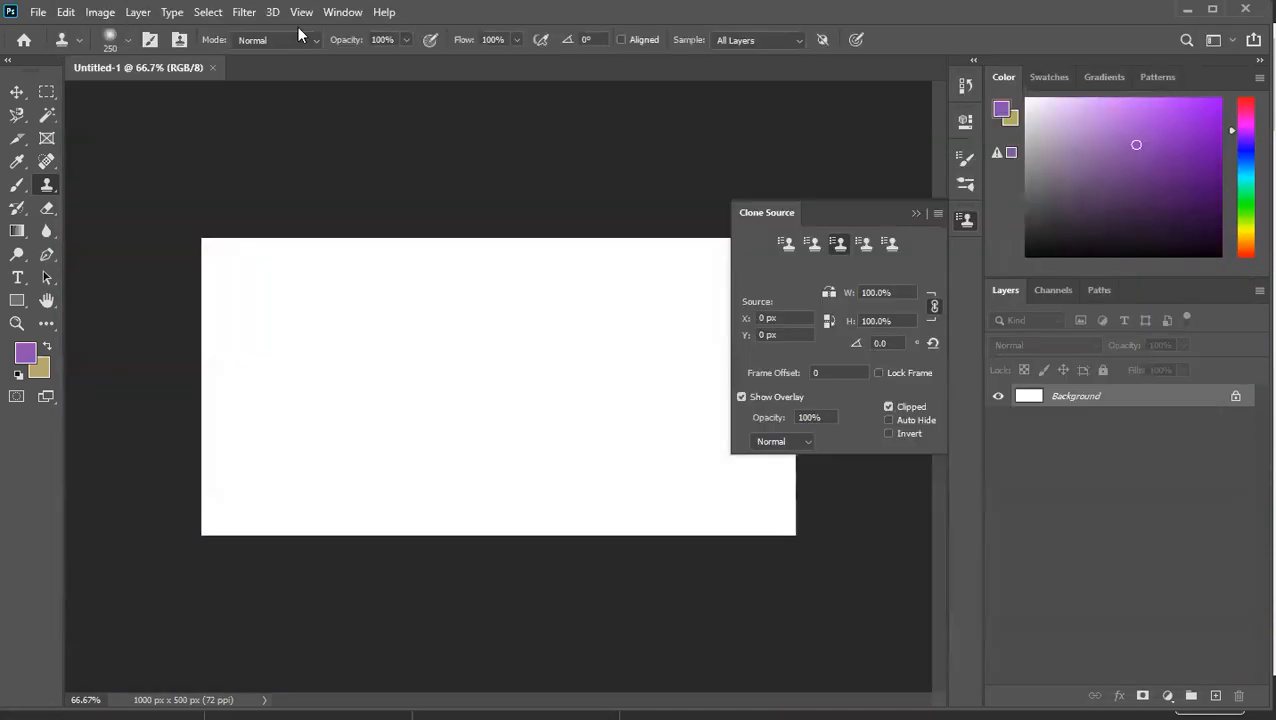
pyautogui.click(39, 12)
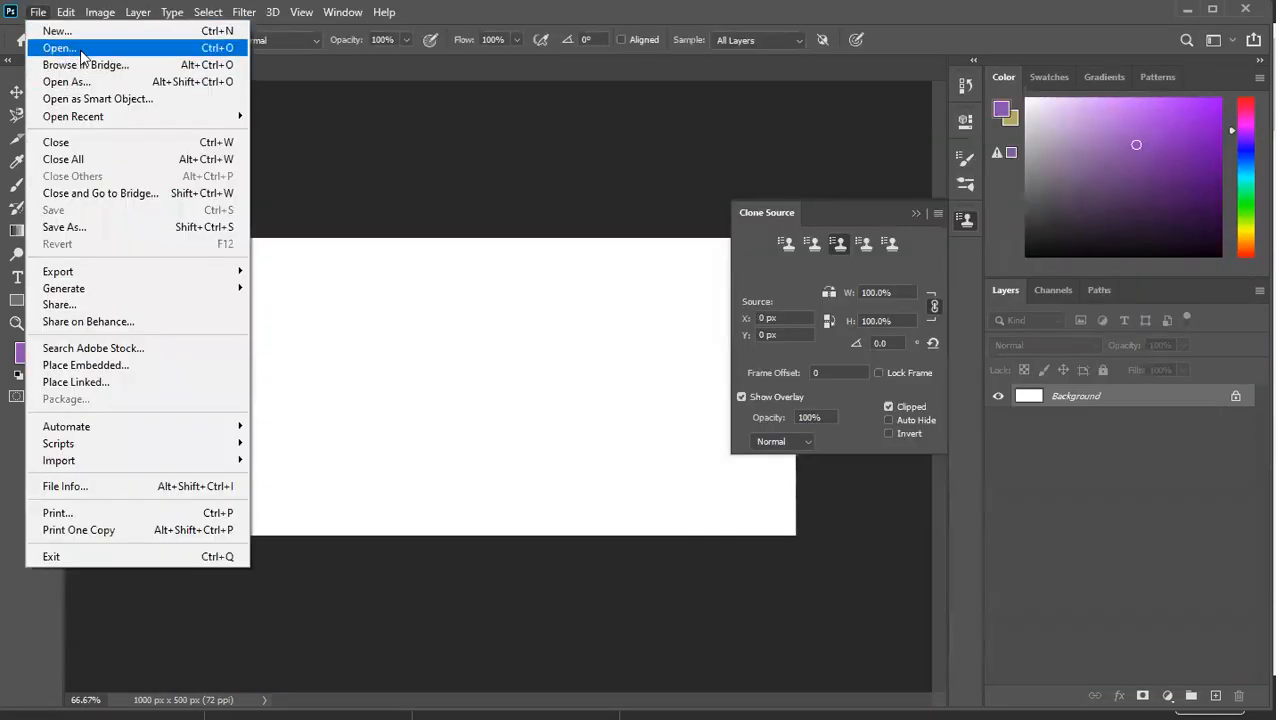
pyautogui.click(45, 45)
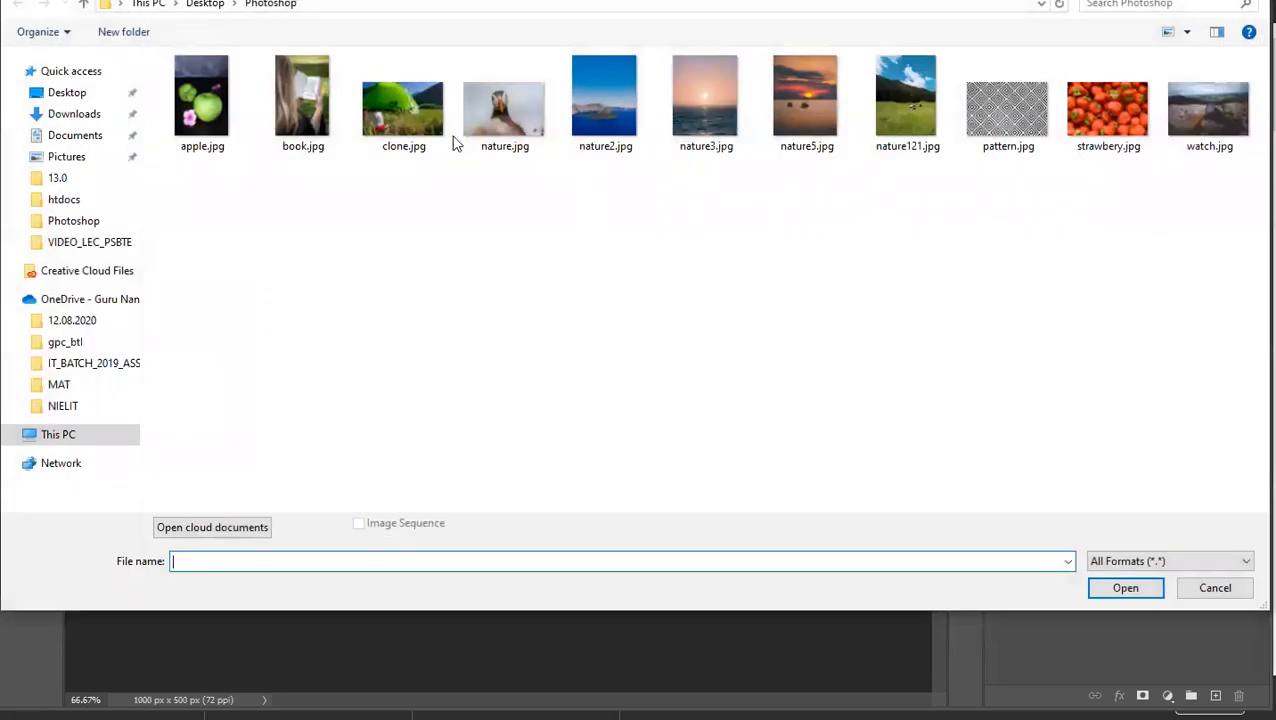
pyautogui.doubleClick(895, 112)
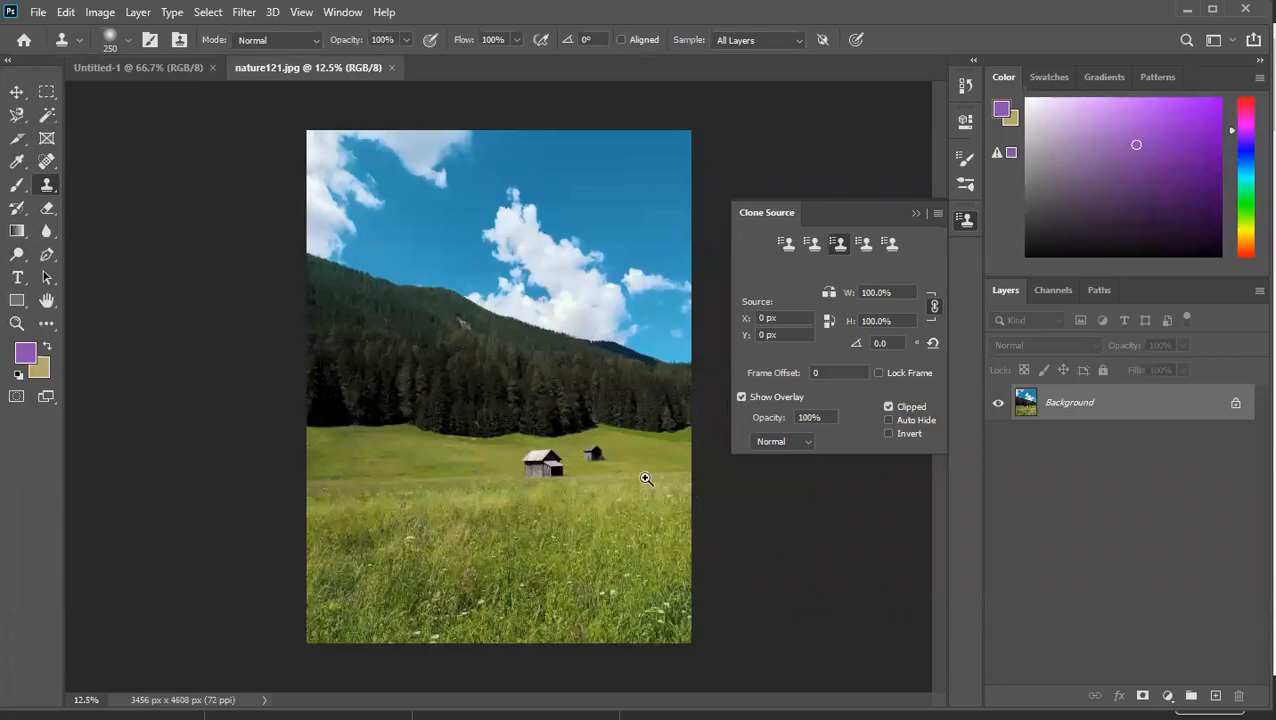
# Step: Reduce the Clone Stamp brush size to 60 and select the first clone source for retouching the smaller hut
pyautogui.scroll(4, 563, 464)
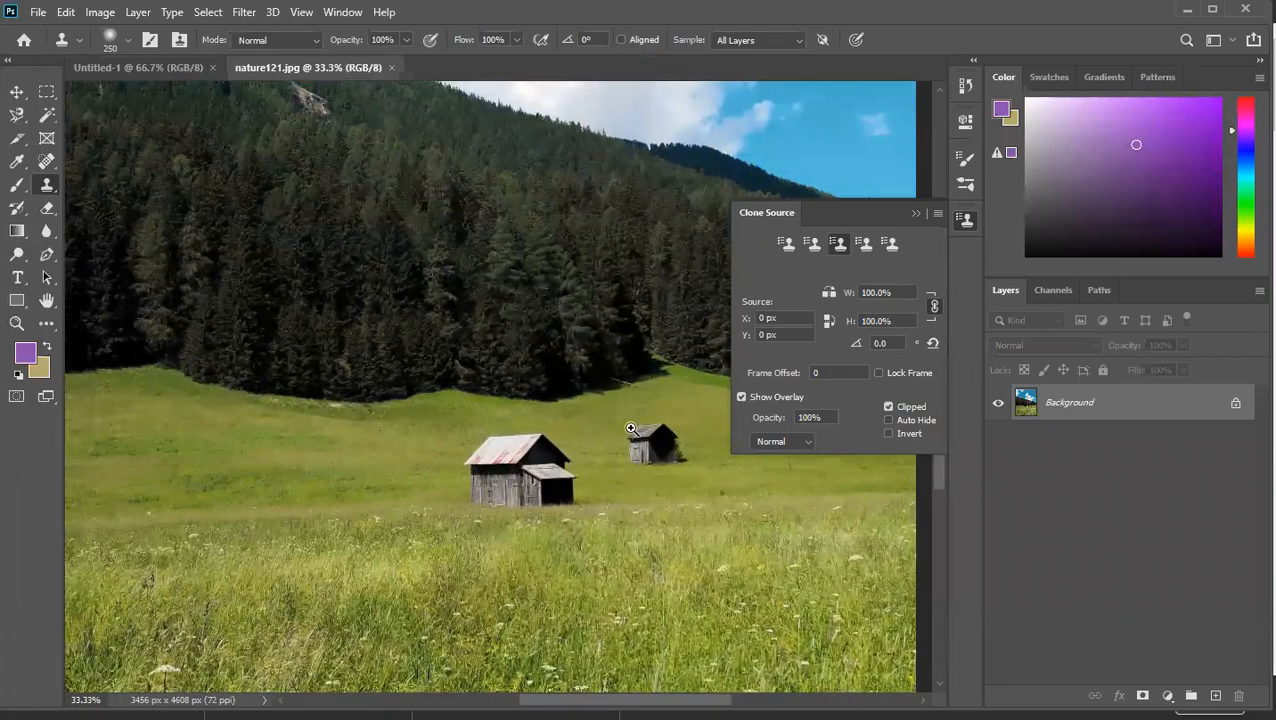
pyautogui.scroll(5, 642, 427)
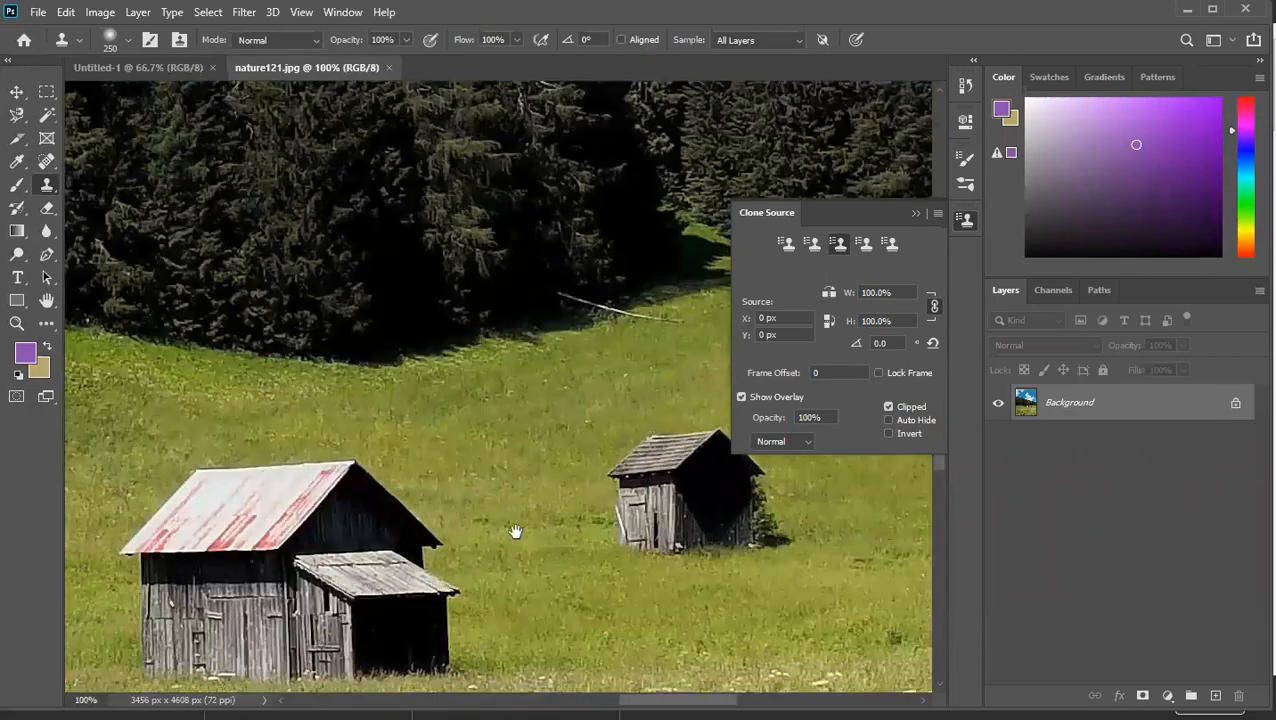
pyautogui.moveTo(515, 531); pyautogui.dragTo(310, 506)
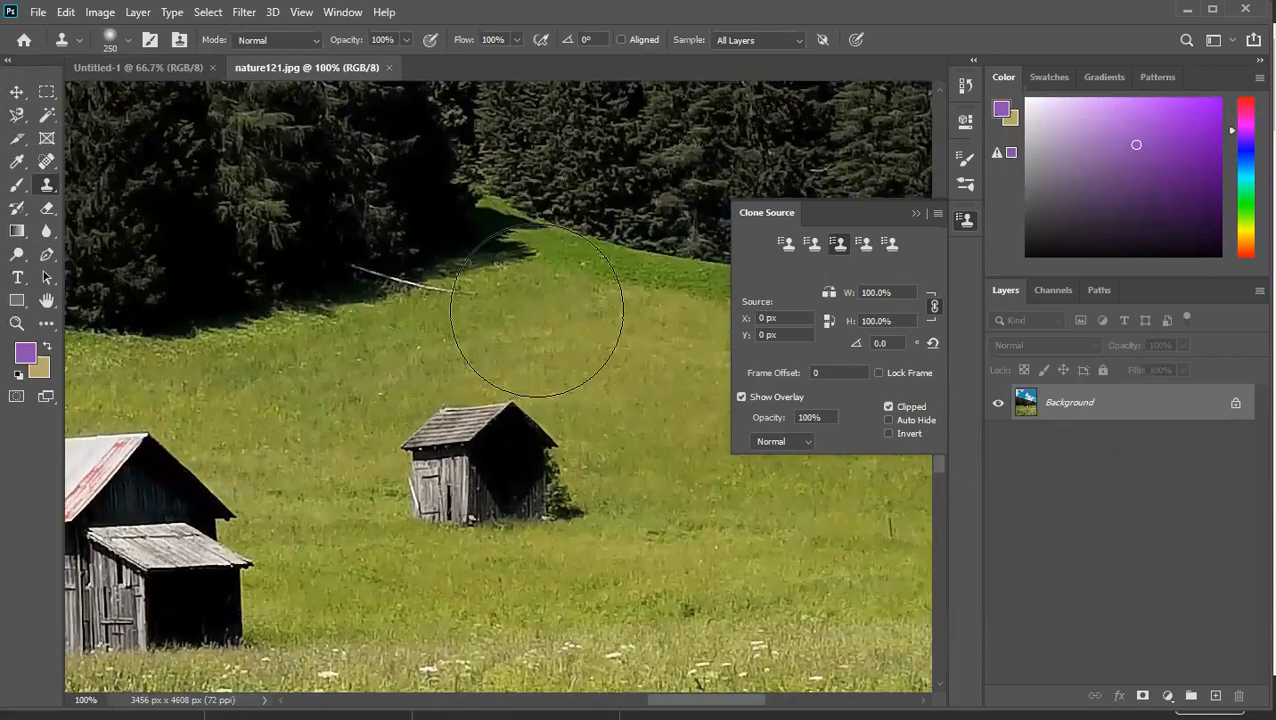
pyautogui.press('[')
pyautogui.press('[')
pyautogui.press('[')
pyautogui.press('[')
pyautogui.press('[')
pyautogui.press('[')
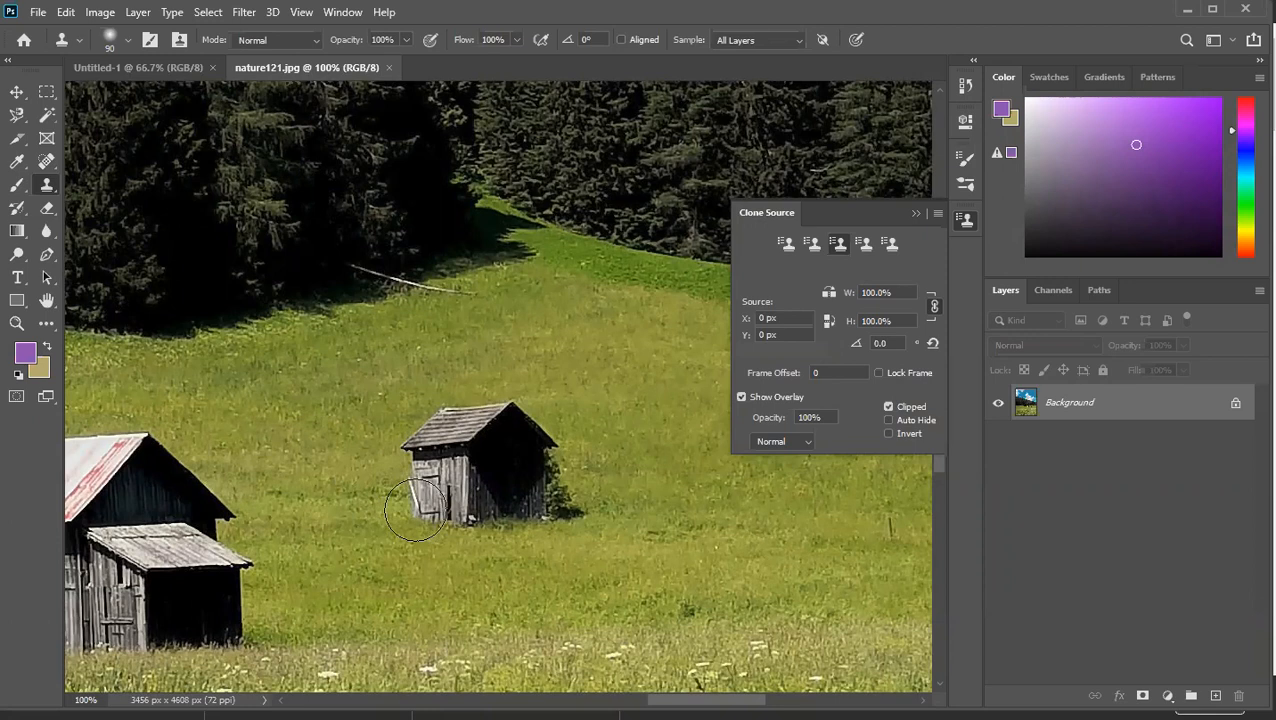
pyautogui.press('[')
pyautogui.click(787, 246)
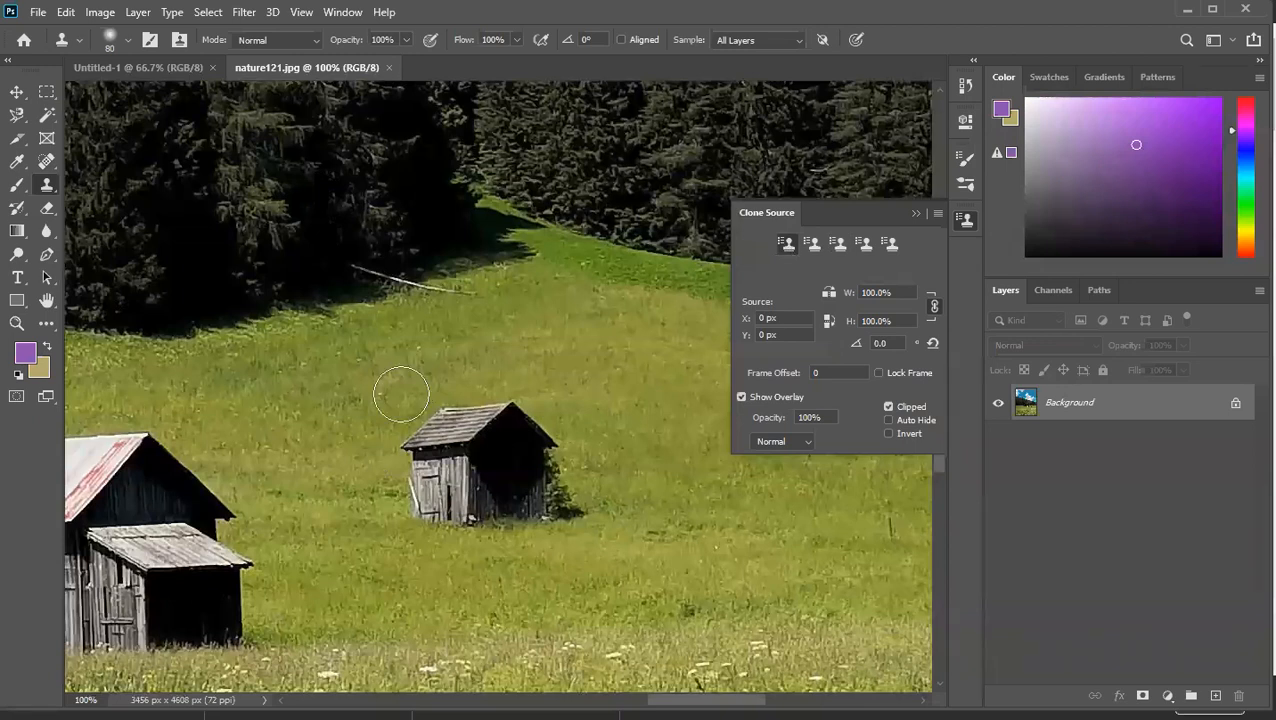
pyautogui.press('[')
pyautogui.press('[')
# Step: Sample the grass left of the smaller hut and clone it over the hut's left wall and roof edge
pyautogui.keyDown('alt'); pyautogui.click(384, 444); pyautogui.keyUp('alt')
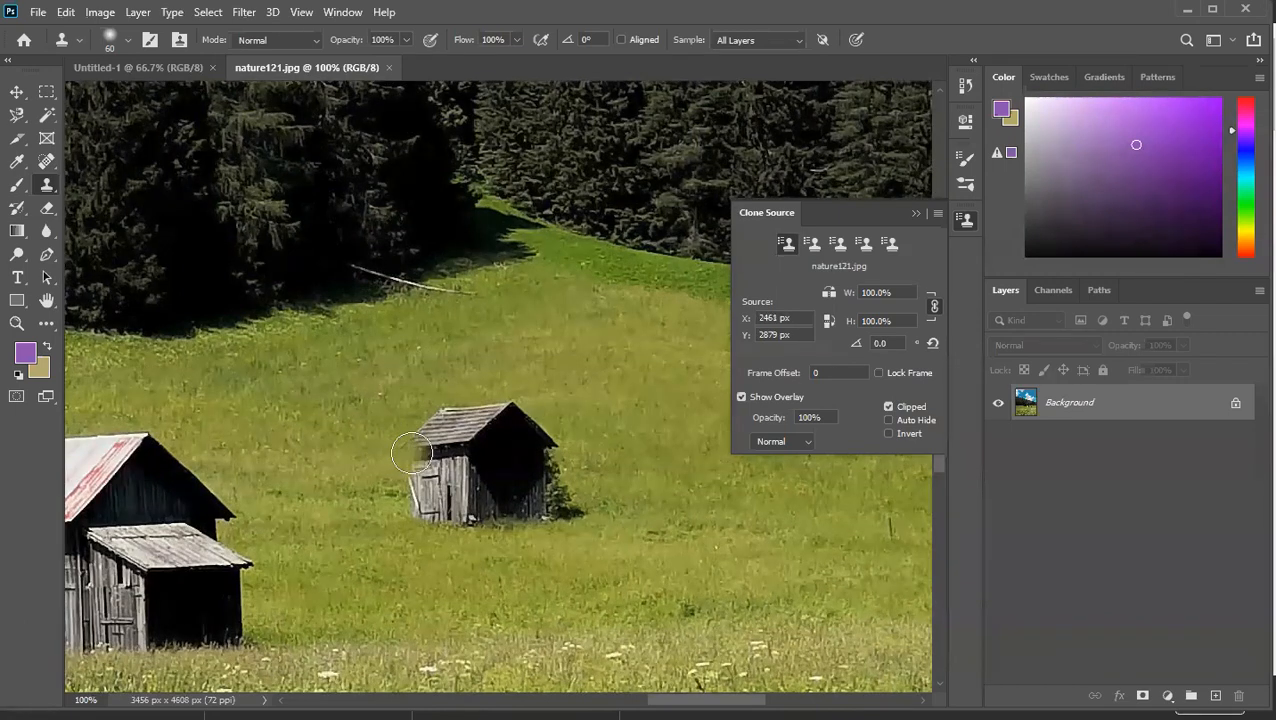
pyautogui.moveTo(411, 454)
pyautogui.mouseDown()
pyautogui.moveTo(449, 453)
pyautogui.moveTo(420, 462)
pyautogui.moveTo(467, 460)
pyautogui.moveTo(428, 467)
pyautogui.moveTo(454, 466)
pyautogui.moveTo(415, 473)
pyautogui.mouseUp()
pyautogui.moveTo(418, 427); pyautogui.dragTo(420, 433)
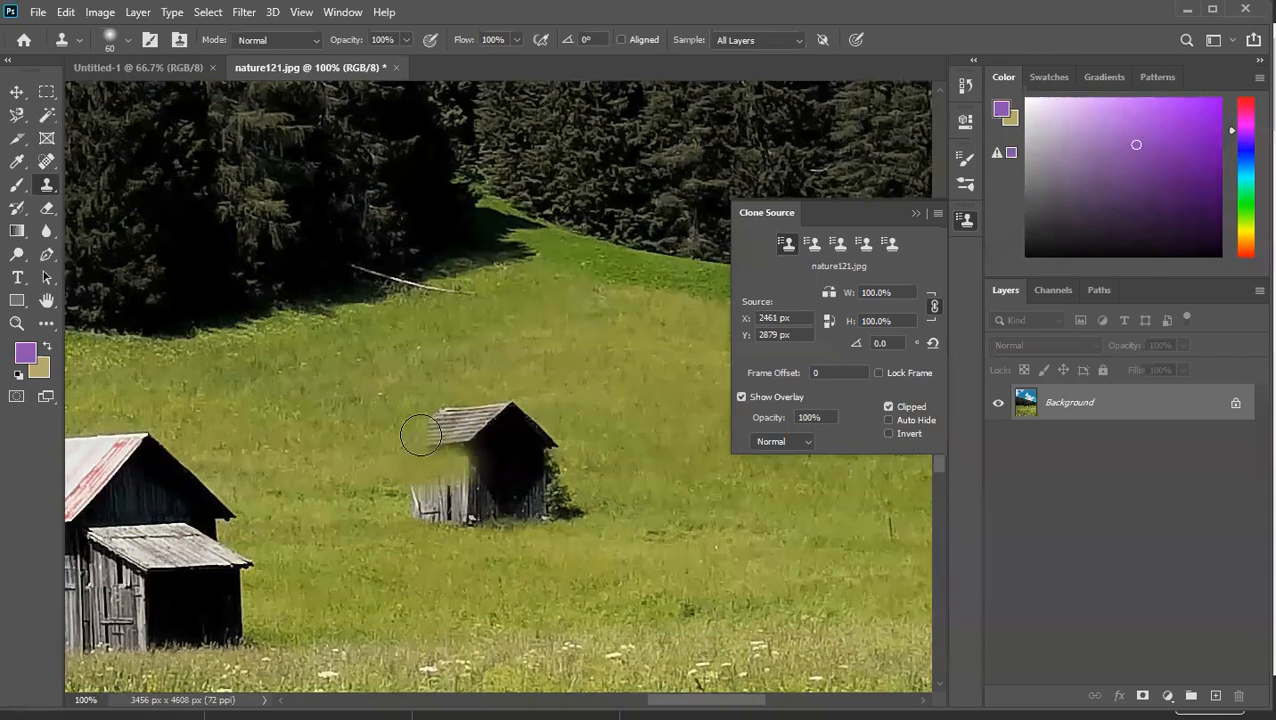
pyautogui.hotkey('ctrl', 'z')
pyautogui.moveTo(410, 433)
pyautogui.mouseDown()
pyautogui.moveTo(426, 437)
pyautogui.moveTo(408, 436)
pyautogui.mouseUp()
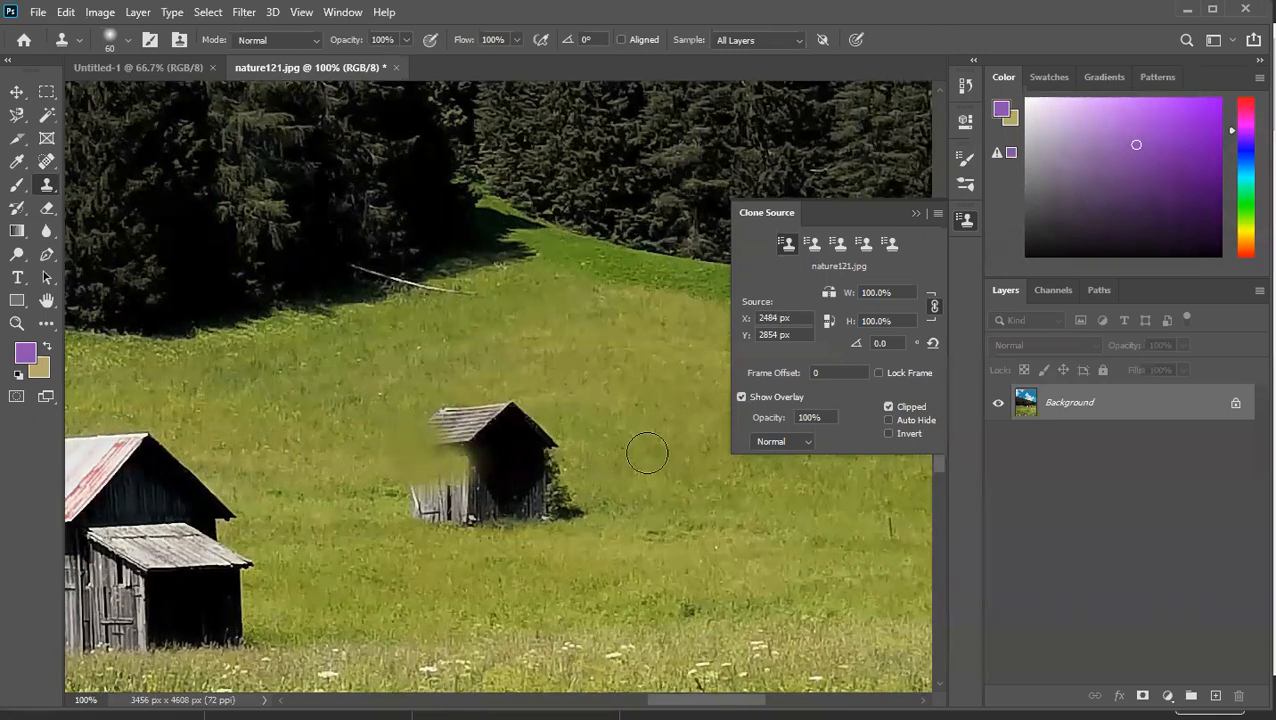
# Step: Clone nearby grass over the smaller hut's right edge and, with the second clone source, over the bush at its base
pyautogui.keyDown('alt'); pyautogui.click(573, 413); pyautogui.keyUp('alt')
pyautogui.moveTo(545, 420)
pyautogui.mouseDown()
pyautogui.moveTo(555, 453)
pyautogui.moveTo(647, 442)
pyautogui.moveTo(545, 457)
pyautogui.moveTo(556, 474)
pyautogui.moveTo(596, 473)
pyautogui.moveTo(537, 466)
pyautogui.mouseUp()
pyautogui.keyDown('alt'); pyautogui.click(559, 475); pyautogui.keyUp('alt')
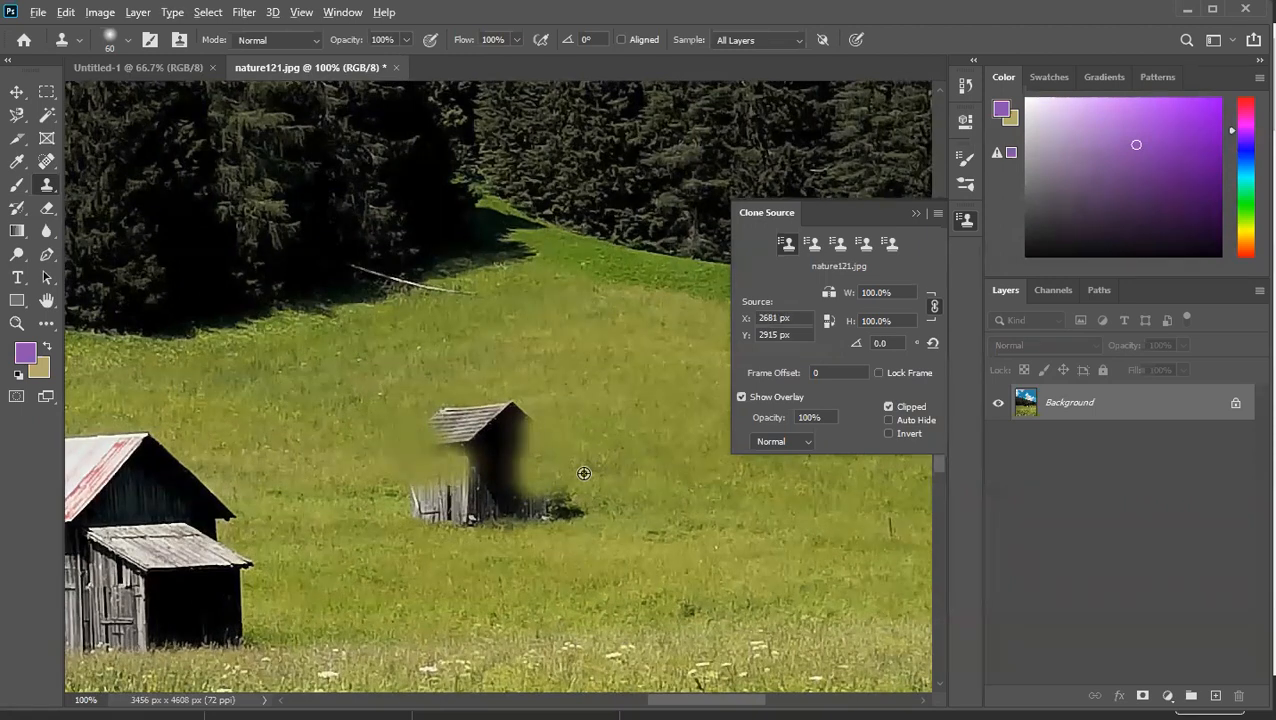
pyautogui.click(814, 247)
pyautogui.keyDown('alt'); pyautogui.click(600, 504); pyautogui.keyUp('alt')
pyautogui.moveTo(570, 507); pyautogui.dragTo(549, 509)
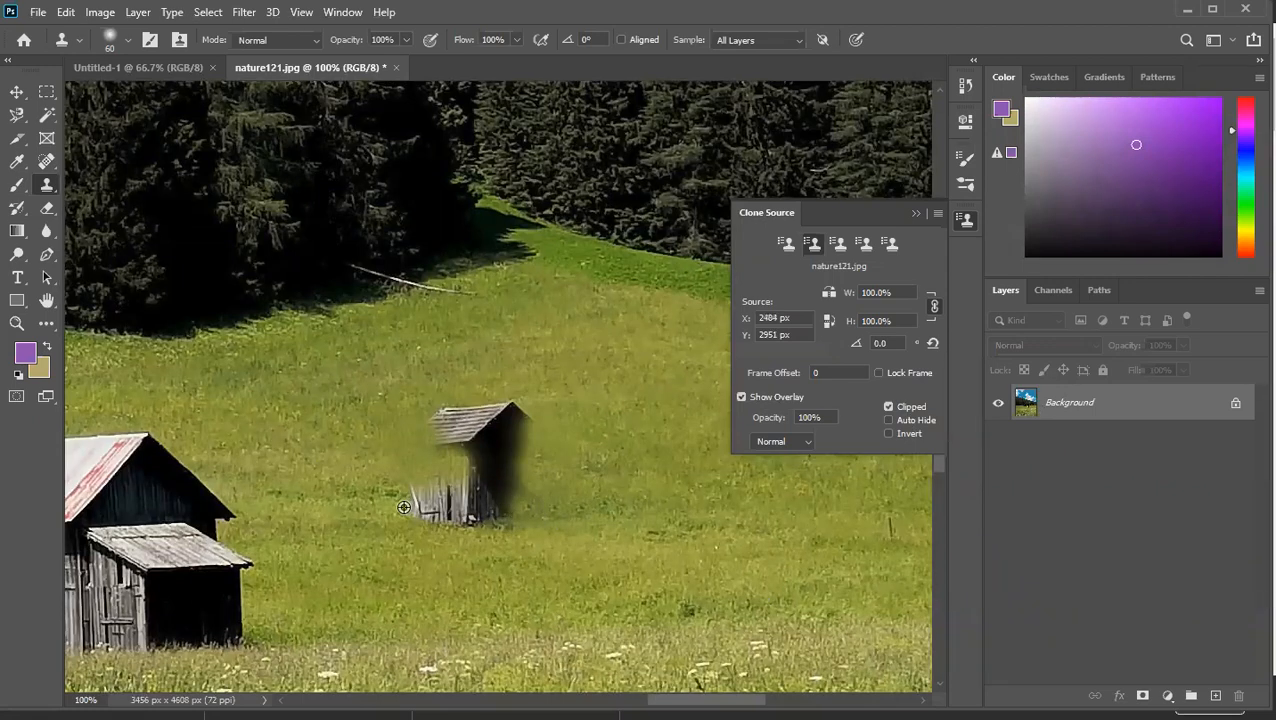
# Step: Clone nearby grass over the smaller hut's base and its dark right side, sampling just below and beside it
pyautogui.keyDown('alt'); pyautogui.click(473, 541); pyautogui.keyUp('alt')
pyautogui.click(471, 521)
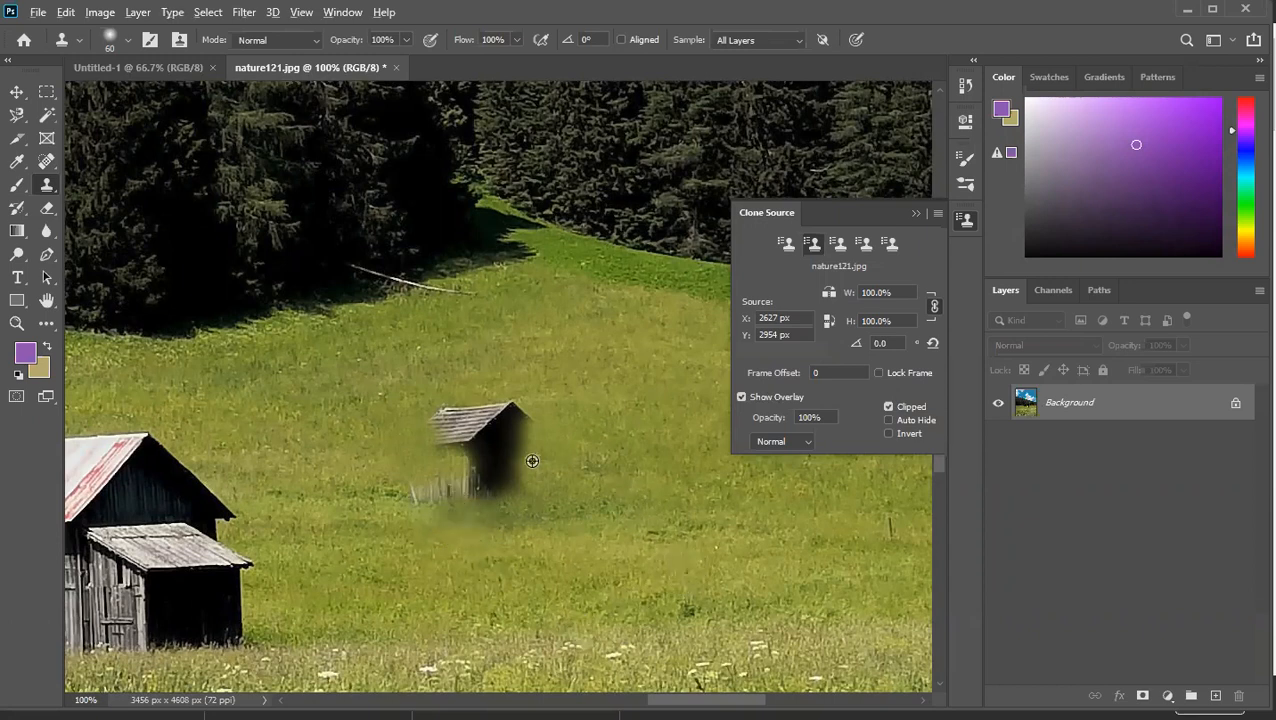
pyautogui.moveTo(516, 460)
pyautogui.mouseDown()
pyautogui.moveTo(521, 447)
pyautogui.moveTo(541, 472)
pyautogui.moveTo(560, 440)
pyautogui.moveTo(517, 405)
pyautogui.moveTo(521, 417)
pyautogui.moveTo(486, 427)
pyautogui.moveTo(523, 425)
pyautogui.moveTo(515, 472)
pyautogui.mouseUp()
pyautogui.keyDown('alt'); pyautogui.click(509, 386); pyautogui.keyUp('alt')
pyautogui.keyDown('alt'); pyautogui.click(546, 430); pyautogui.keyUp('alt')
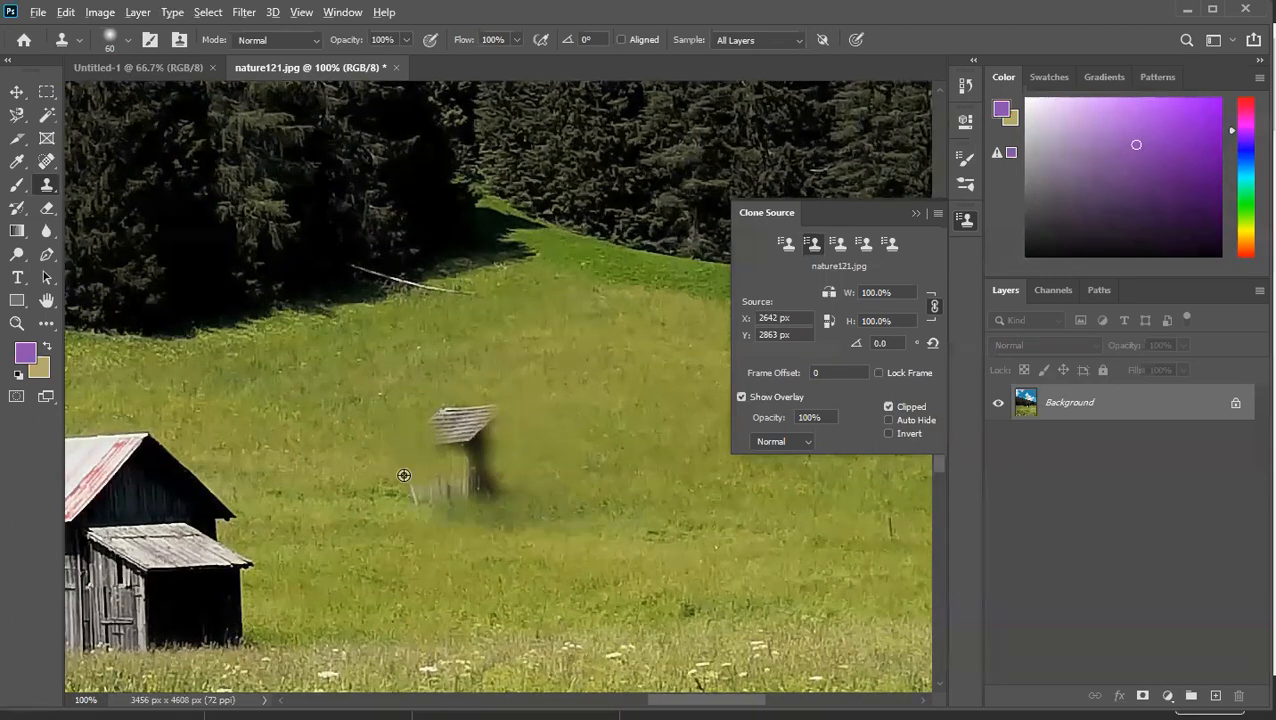
# Step: Clone sampled grass over the smaller hut's remaining wall, post and roof fragments
pyautogui.moveTo(449, 461); pyautogui.dragTo(458, 470)
pyautogui.keyDown('alt'); pyautogui.click(389, 445); pyautogui.keyUp('alt')
pyautogui.moveTo(479, 467)
pyautogui.mouseDown()
pyautogui.moveTo(505, 509)
pyautogui.moveTo(478, 448)
pyautogui.moveTo(499, 447)
pyautogui.moveTo(469, 425)
pyautogui.mouseUp()
pyautogui.keyDown('alt'); pyautogui.click(367, 395); pyautogui.keyUp('alt')
pyautogui.keyDown('alt'); pyautogui.click(514, 392); pyautogui.keyUp('alt')
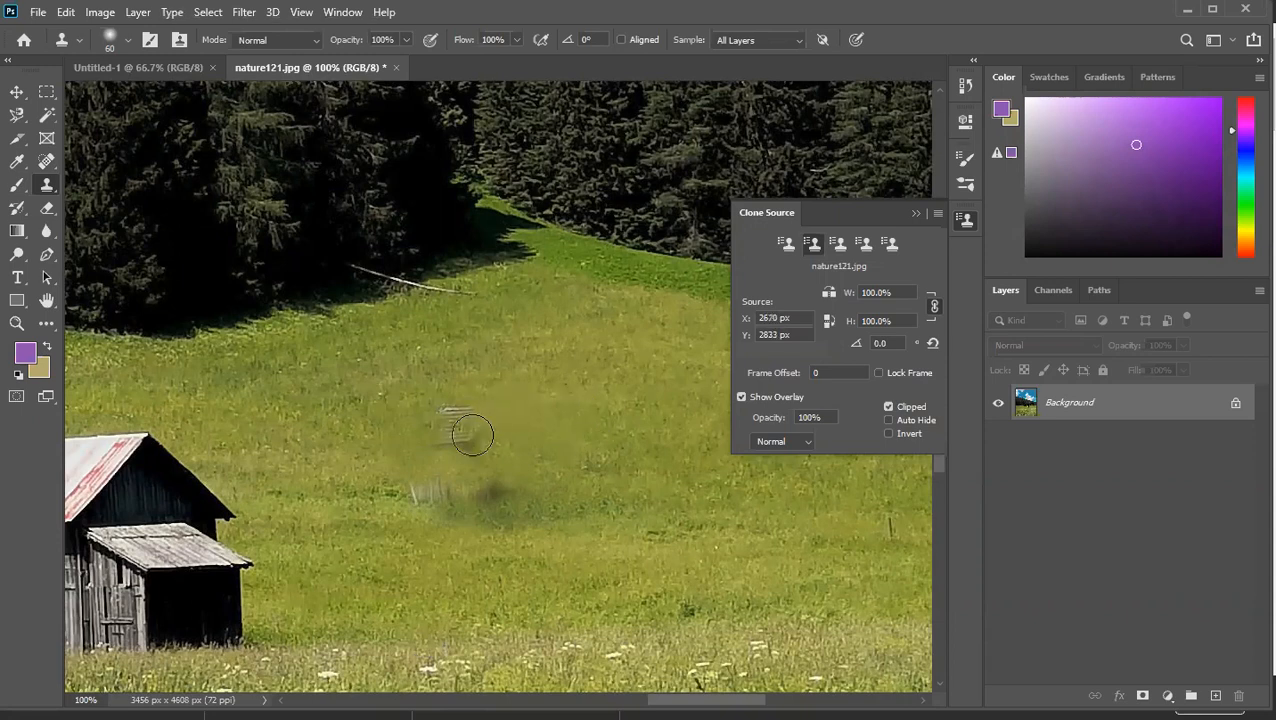
pyautogui.keyDown('alt'); pyautogui.click(558, 400); pyautogui.keyUp('alt')
pyautogui.moveTo(490, 419)
pyautogui.mouseDown()
pyautogui.moveTo(457, 435)
pyautogui.moveTo(453, 419)
pyautogui.mouseUp()
pyautogui.keyDown('alt'); pyautogui.click(510, 448); pyautogui.keyUp('alt')
pyautogui.click(465, 453)
# Step: Clone fresh grass samples over the dark shadow left at the removed hut's base and the patch right of it
pyautogui.keyDown('alt'); pyautogui.click(548, 451); pyautogui.keyUp('alt')
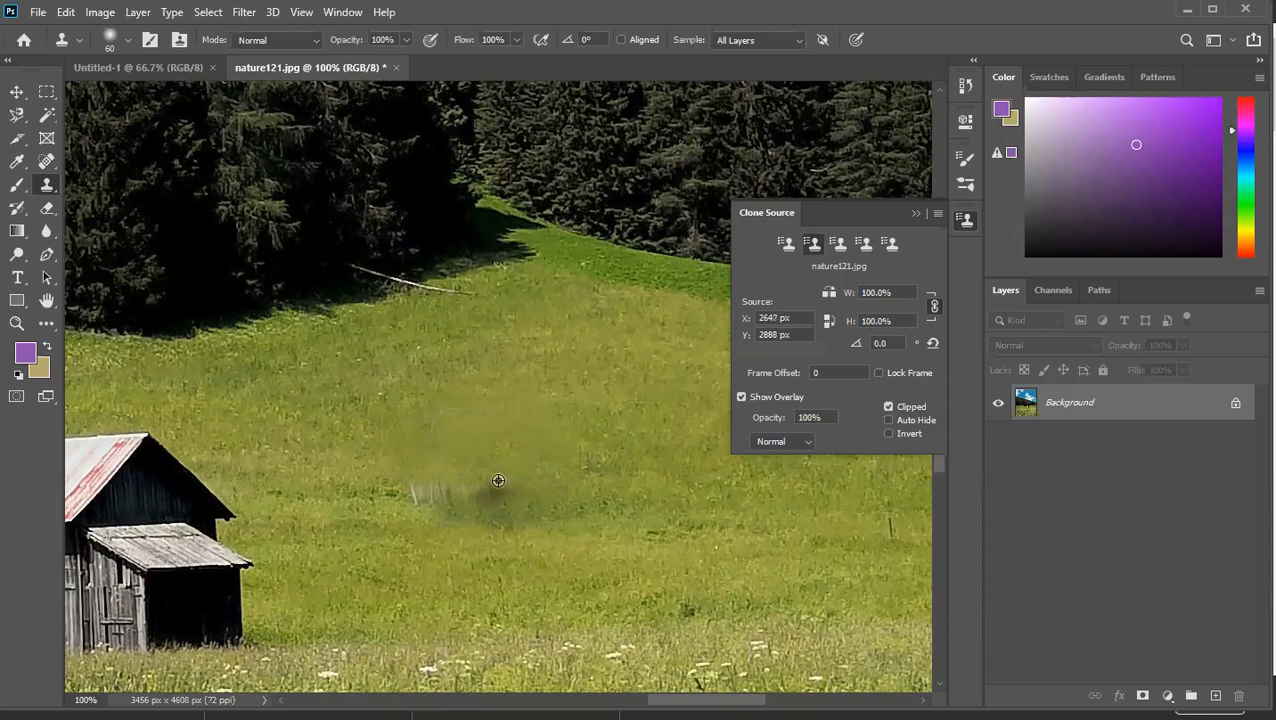
pyautogui.keyDown('alt'); pyautogui.click(528, 475); pyautogui.keyUp('alt')
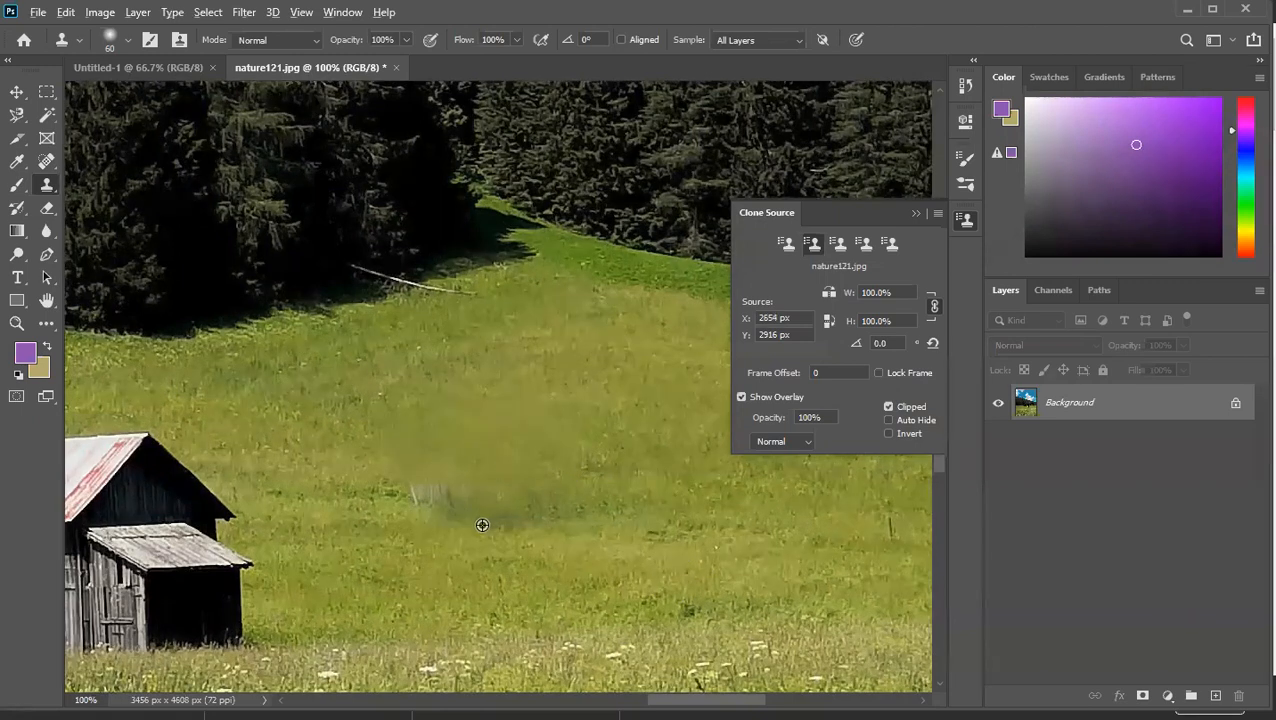
pyautogui.keyDown('alt'); pyautogui.click(532, 519); pyautogui.keyUp('alt')
pyautogui.click(528, 503)
pyautogui.keyDown('alt'); pyautogui.click(555, 538); pyautogui.keyUp('alt')
pyautogui.click(553, 495)
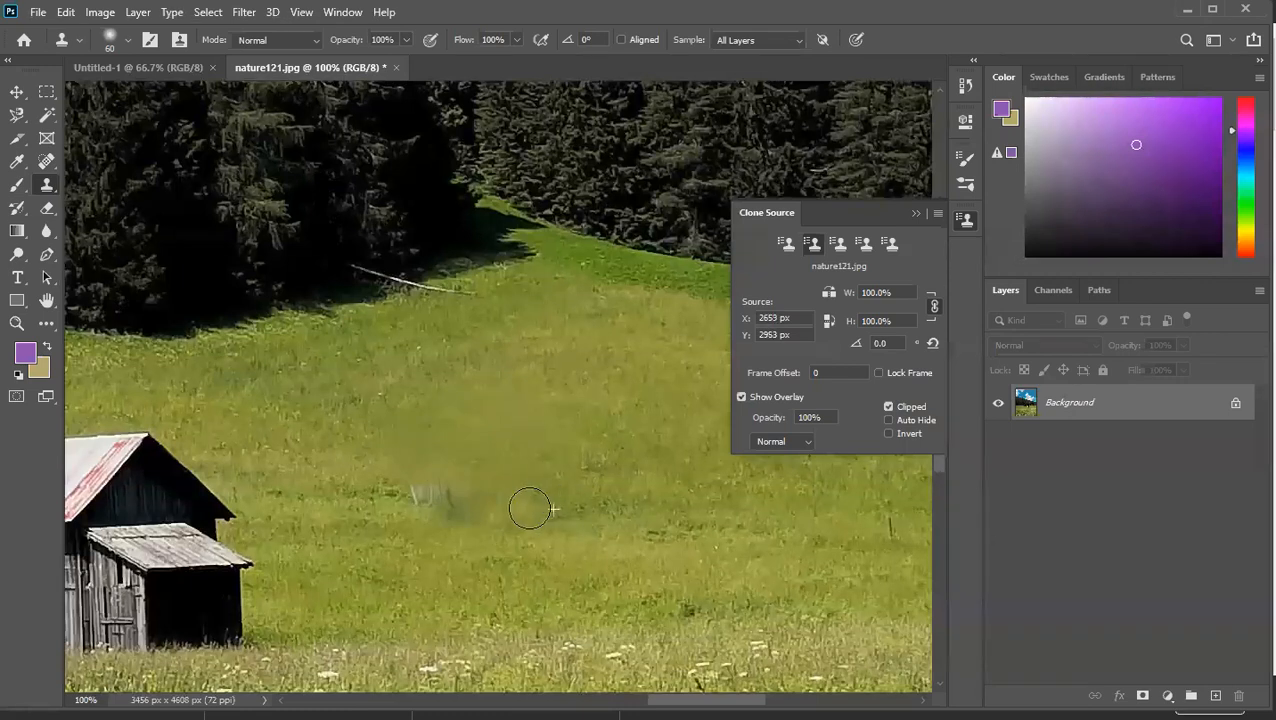
pyautogui.moveTo(527, 506); pyautogui.dragTo(520, 516)
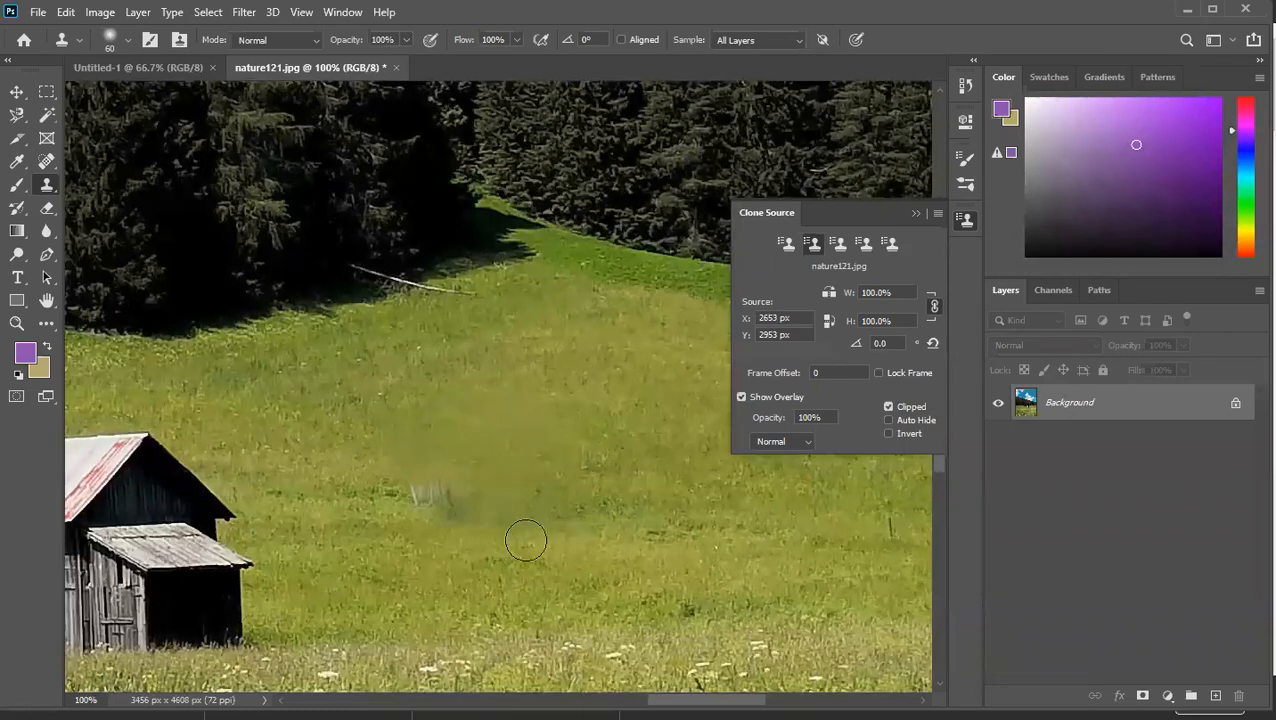
pyautogui.keyDown('alt'); pyautogui.click(569, 461); pyautogui.keyUp('alt')
pyautogui.keyDown('alt'); pyautogui.click(567, 464); pyautogui.keyUp('alt')
pyautogui.keyDown('alt'); pyautogui.click(608, 465); pyautogui.keyUp('alt')
# Step: Examine the retouched meadow in a wide view of the photo and close up where the hut stood
pyautogui.press('z')
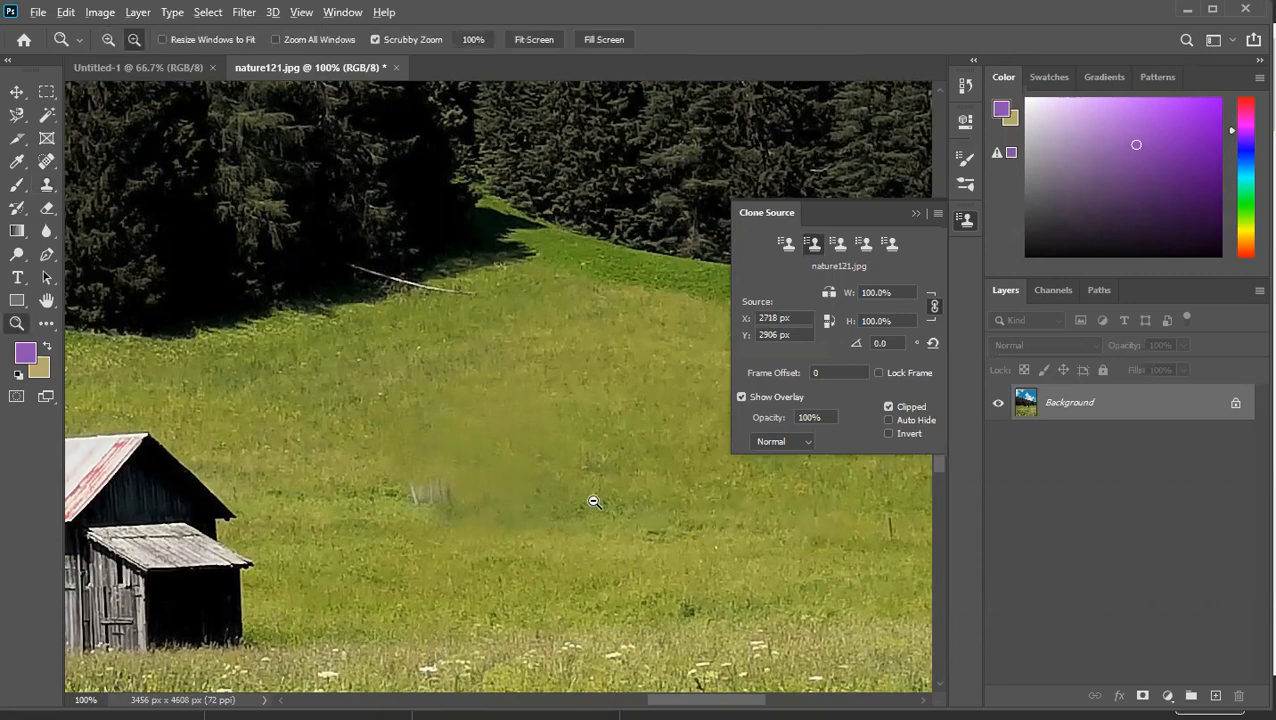
pyautogui.keyDown('alt'); pyautogui.click(594, 502); pyautogui.keyUp('alt')
pyautogui.keyDown('alt'); pyautogui.click(594, 502); pyautogui.keyUp('alt')
pyautogui.keyDown('alt'); pyautogui.click(631, 532); pyautogui.keyUp('alt')
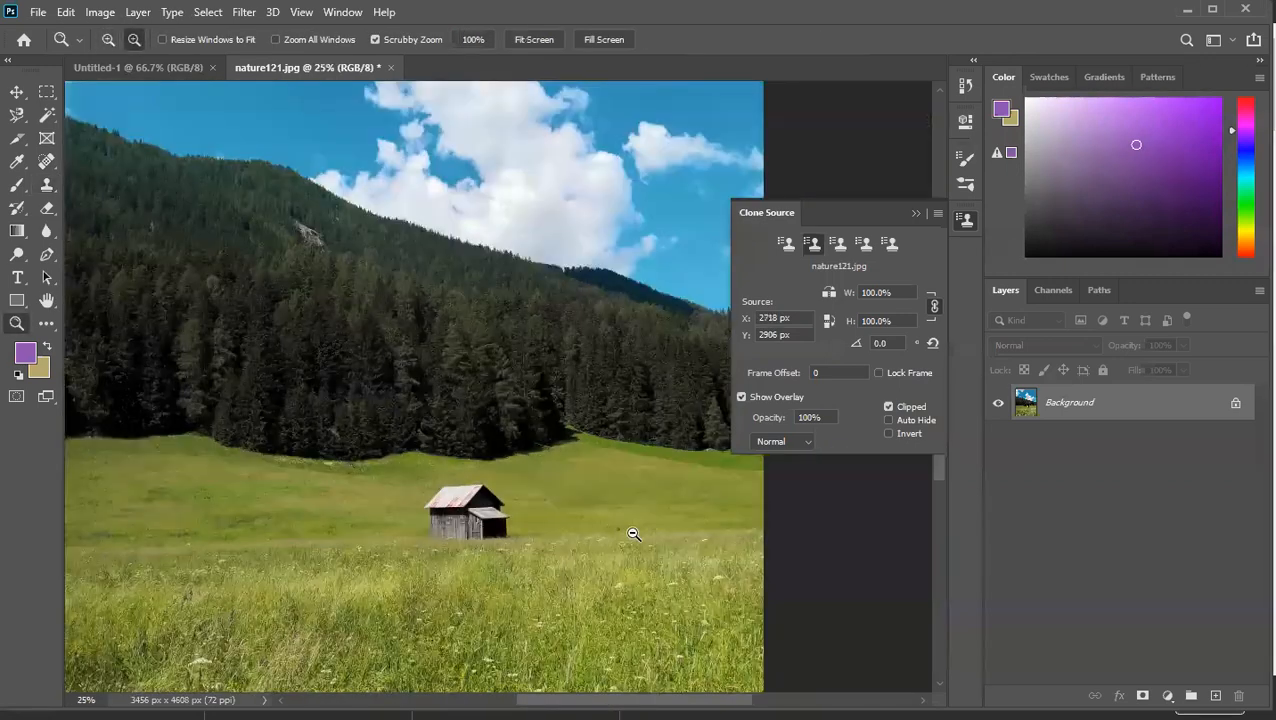
pyautogui.keyDown('alt'); pyautogui.click(633, 534); pyautogui.keyUp('alt')
pyautogui.keyDown('alt'); pyautogui.click(633, 534); pyautogui.keyUp('alt')
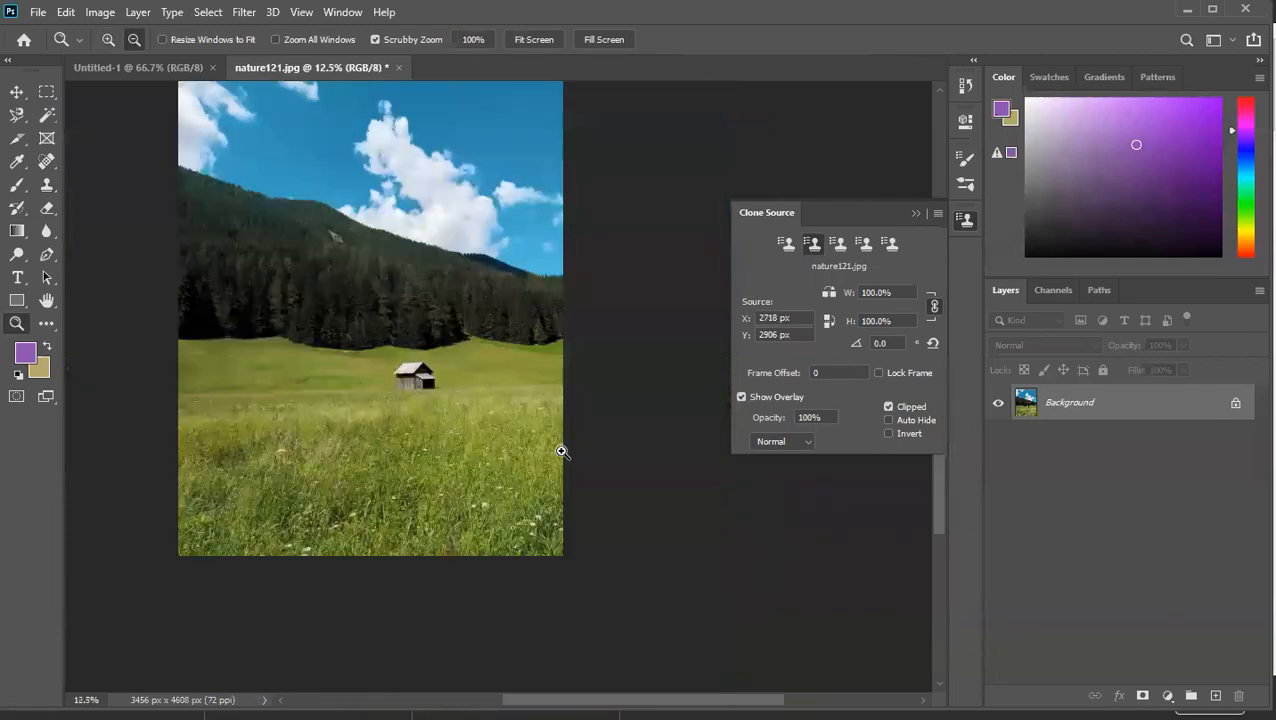
pyautogui.click(501, 370)
pyautogui.click(501, 370)
pyautogui.click(500, 369)
pyautogui.click(498, 368)
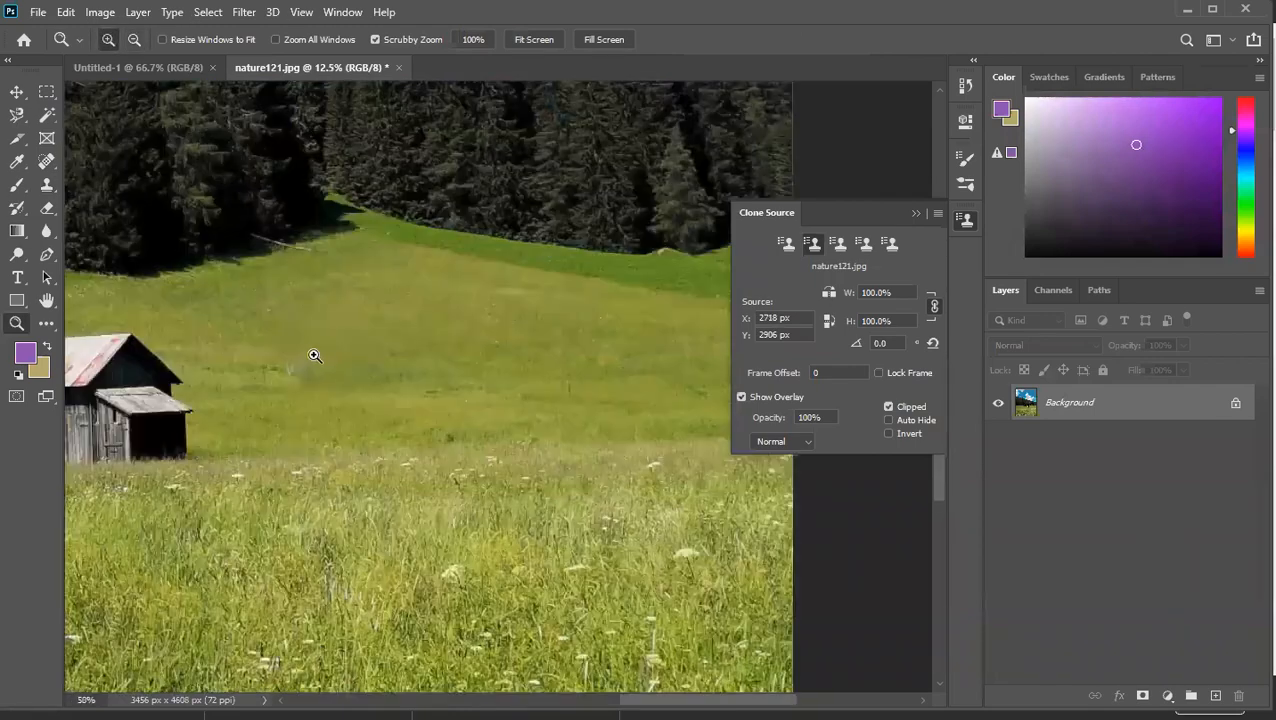
pyautogui.click(311, 354)
pyautogui.click(308, 352)
pyautogui.click(308, 352)
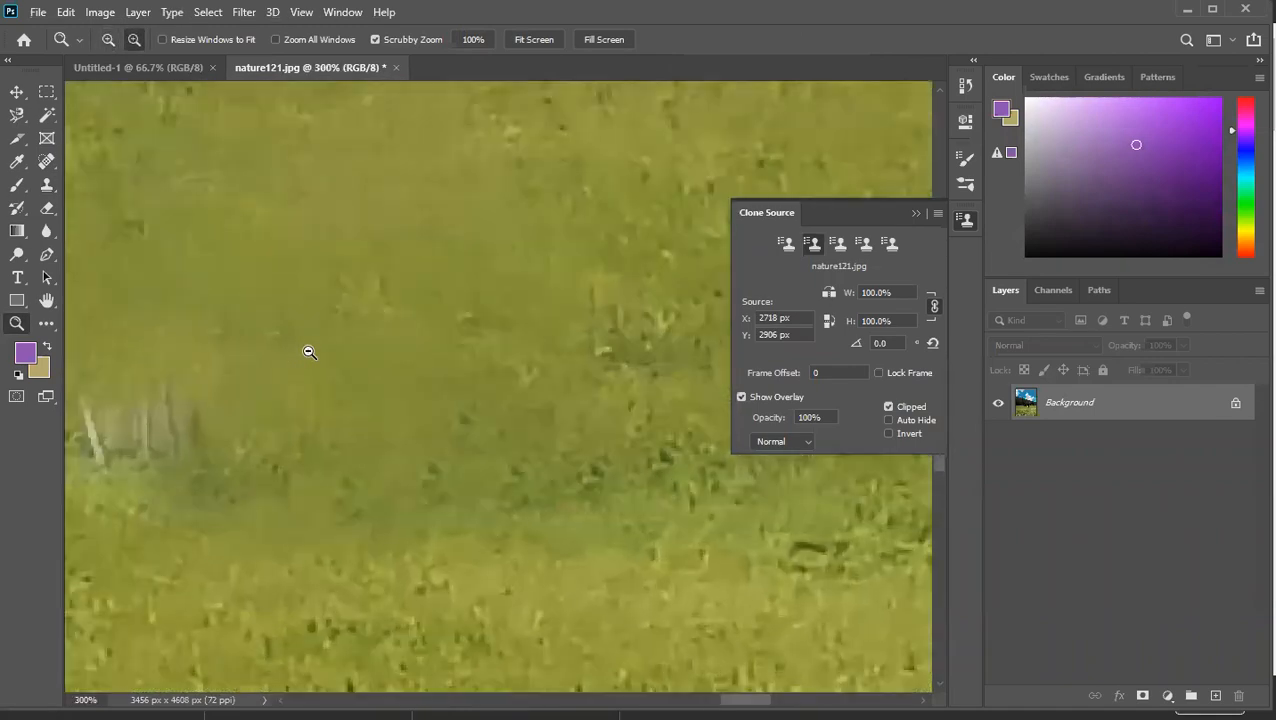
pyautogui.keyDown('alt'); pyautogui.click(308, 352); pyautogui.keyUp('alt')
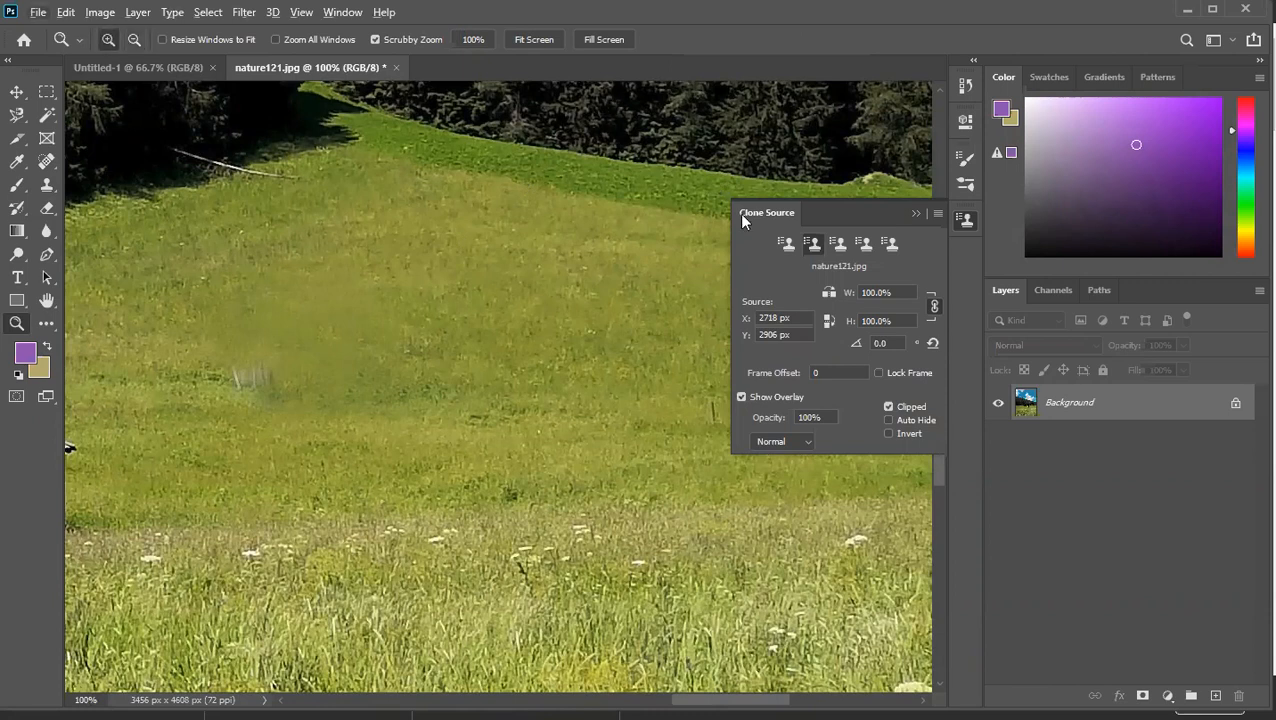
# Step: Turn on aligned sampling for the Clone Stamp and undo the trial stamp on the meadow
pyautogui.press('s')
pyautogui.hotkey('alt', 's')
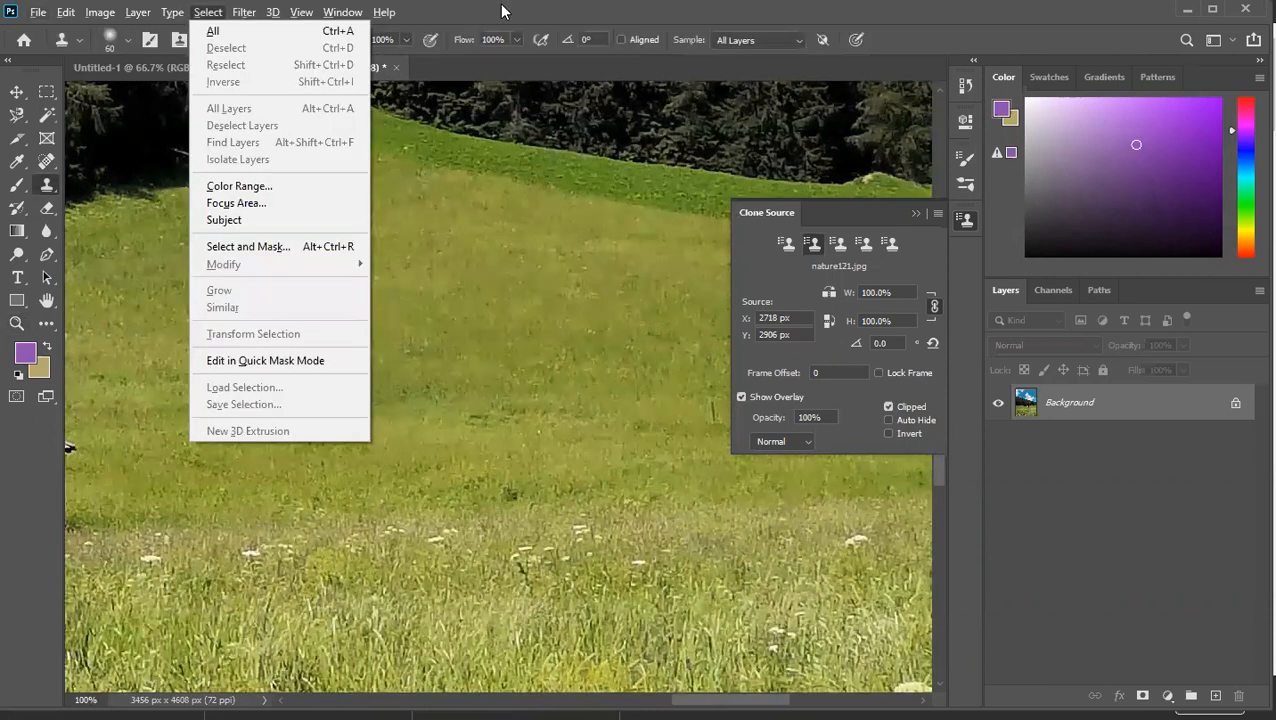
pyautogui.click(505, 12)
pyautogui.click(632, 38)
pyautogui.click(450, 168)
pyautogui.hotkey('ctrl', 'z')
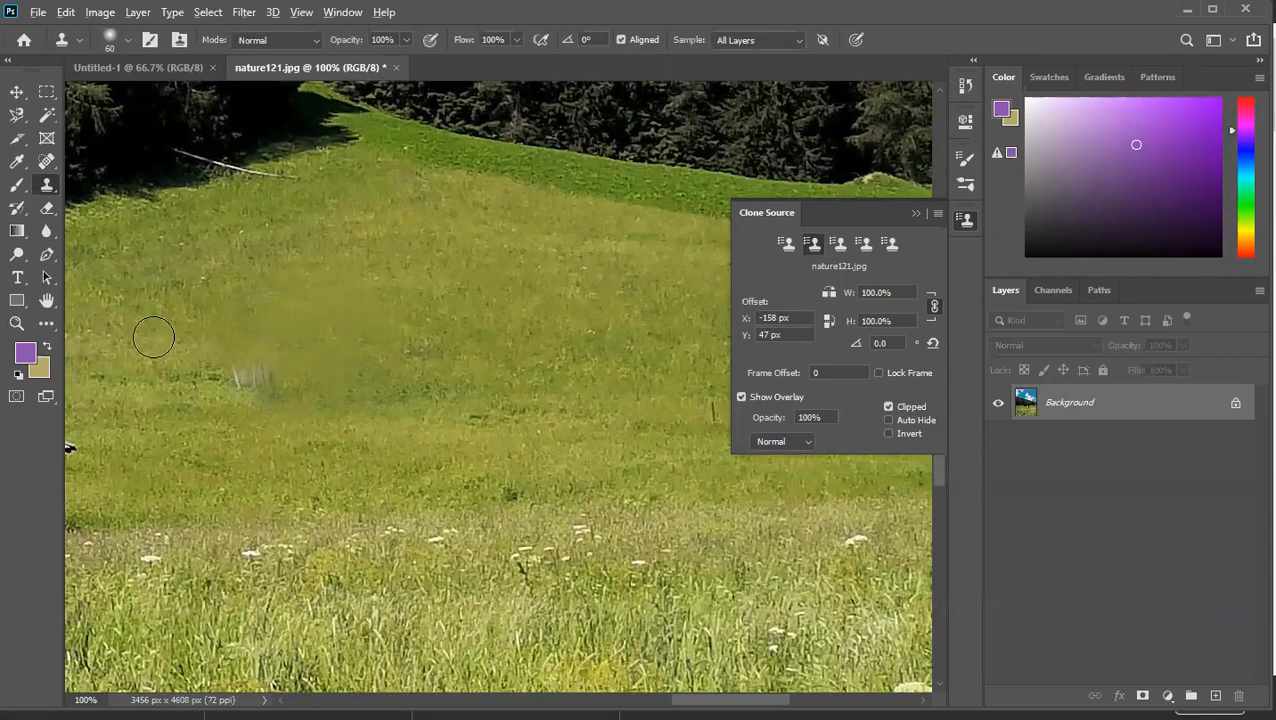
# Step: Clone the grass left of the retouched patch over its blurry area and the gray fence remnant
pyautogui.keyDown('alt'); pyautogui.click(158, 334); pyautogui.keyUp('alt')
pyautogui.moveTo(214, 336)
pyautogui.mouseDown()
pyautogui.moveTo(248, 364)
pyautogui.moveTo(410, 358)
pyautogui.moveTo(398, 356)
pyautogui.mouseUp()
pyautogui.keyDown('alt'); pyautogui.click(195, 325); pyautogui.keyUp('alt')
pyautogui.moveTo(235, 321); pyautogui.dragTo(342, 339)
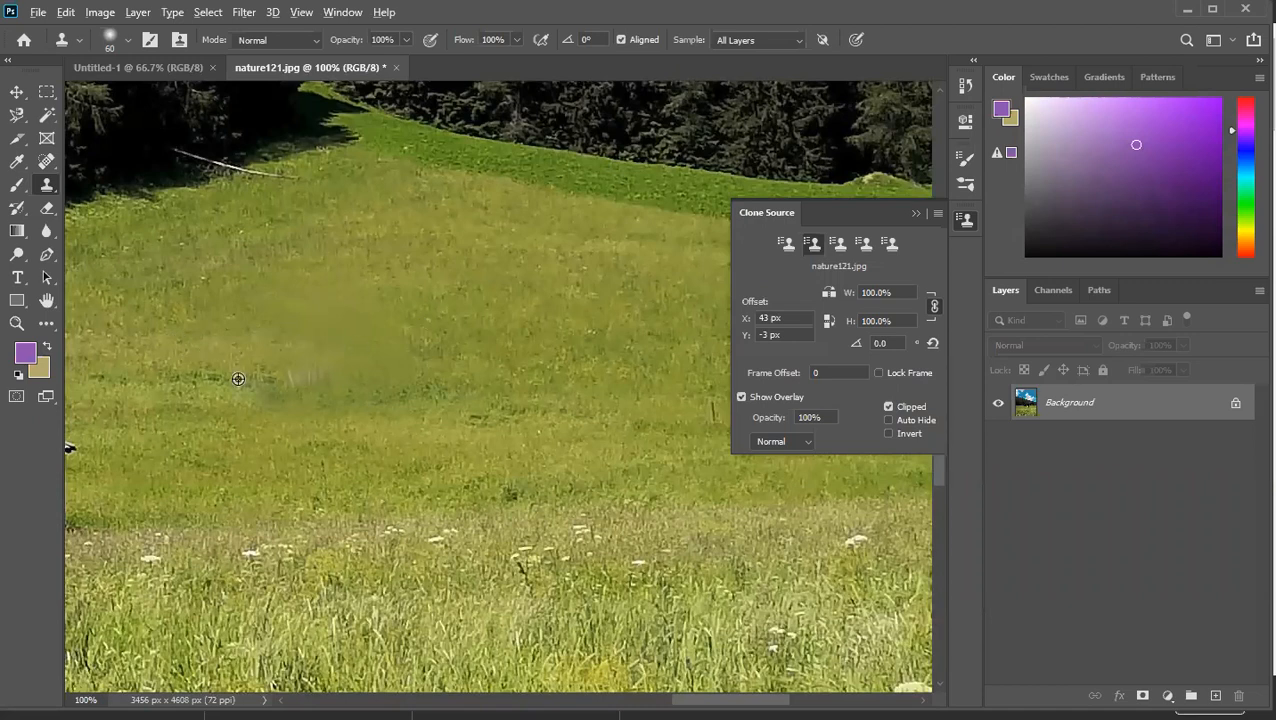
pyautogui.keyDown('alt'); pyautogui.click(207, 386); pyautogui.keyUp('alt')
pyautogui.moveTo(277, 383)
pyautogui.mouseDown()
pyautogui.moveTo(382, 381)
pyautogui.moveTo(360, 402)
pyautogui.mouseUp()
# Step: Sample grass right of the retouched patch and clone it over the patch's lower right part
pyautogui.keyDown('alt'); pyautogui.click(295, 400); pyautogui.keyUp('alt')
pyautogui.keyDown('alt'); pyautogui.click(446, 340); pyautogui.keyUp('alt')
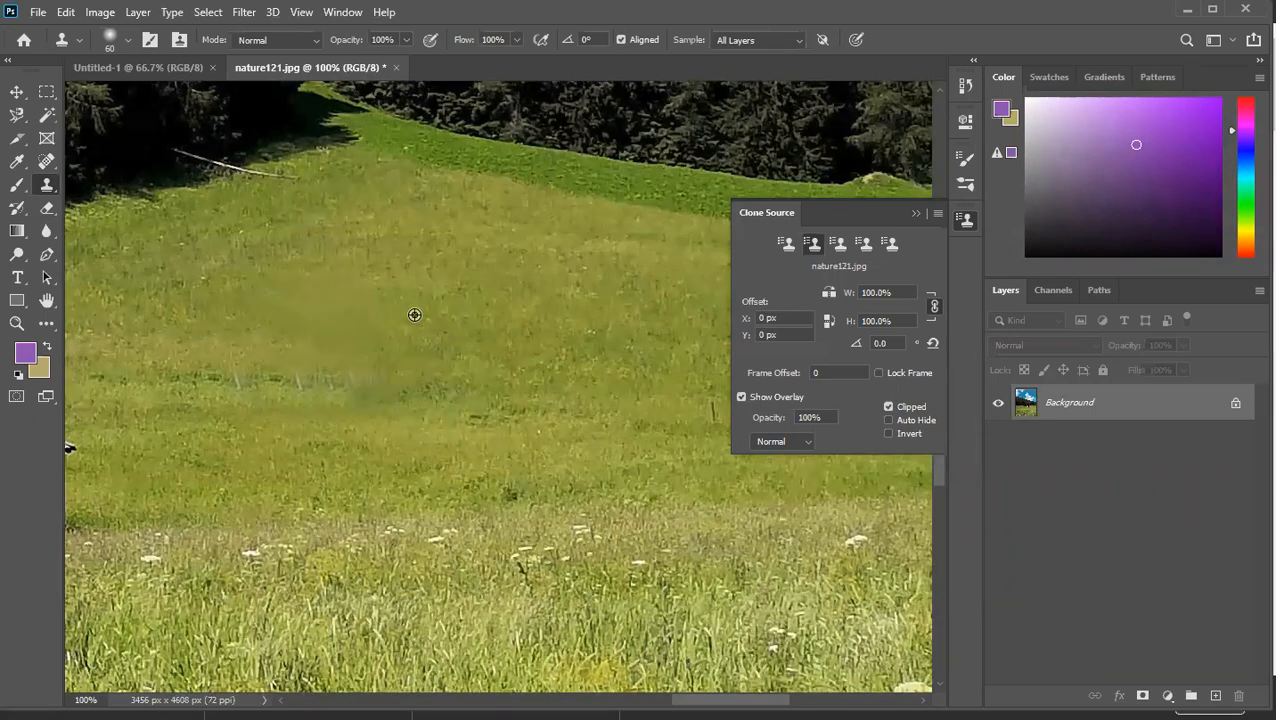
pyautogui.keyDown('alt'); pyautogui.click(438, 336); pyautogui.keyUp('alt')
pyautogui.moveTo(384, 359)
pyautogui.mouseDown()
pyautogui.moveTo(337, 364)
pyautogui.moveTo(475, 351)
pyautogui.moveTo(477, 330)
pyautogui.moveTo(413, 317)
pyautogui.moveTo(321, 339)
pyautogui.moveTo(353, 360)
pyautogui.moveTo(422, 329)
pyautogui.moveTo(298, 343)
pyautogui.moveTo(325, 360)
pyautogui.moveTo(414, 364)
pyautogui.moveTo(482, 318)
pyautogui.moveTo(394, 364)
pyautogui.moveTo(374, 392)
pyautogui.moveTo(334, 394)
pyautogui.moveTo(367, 396)
pyautogui.mouseUp()
pyautogui.click(477, 329)
pyautogui.keyDown('alt'); pyautogui.click(405, 318); pyautogui.keyUp('alt')
pyautogui.keyDown('alt'); pyautogui.click(407, 320); pyautogui.keyUp('alt')
pyautogui.keyDown('alt'); pyautogui.click(466, 319); pyautogui.keyUp('alt')
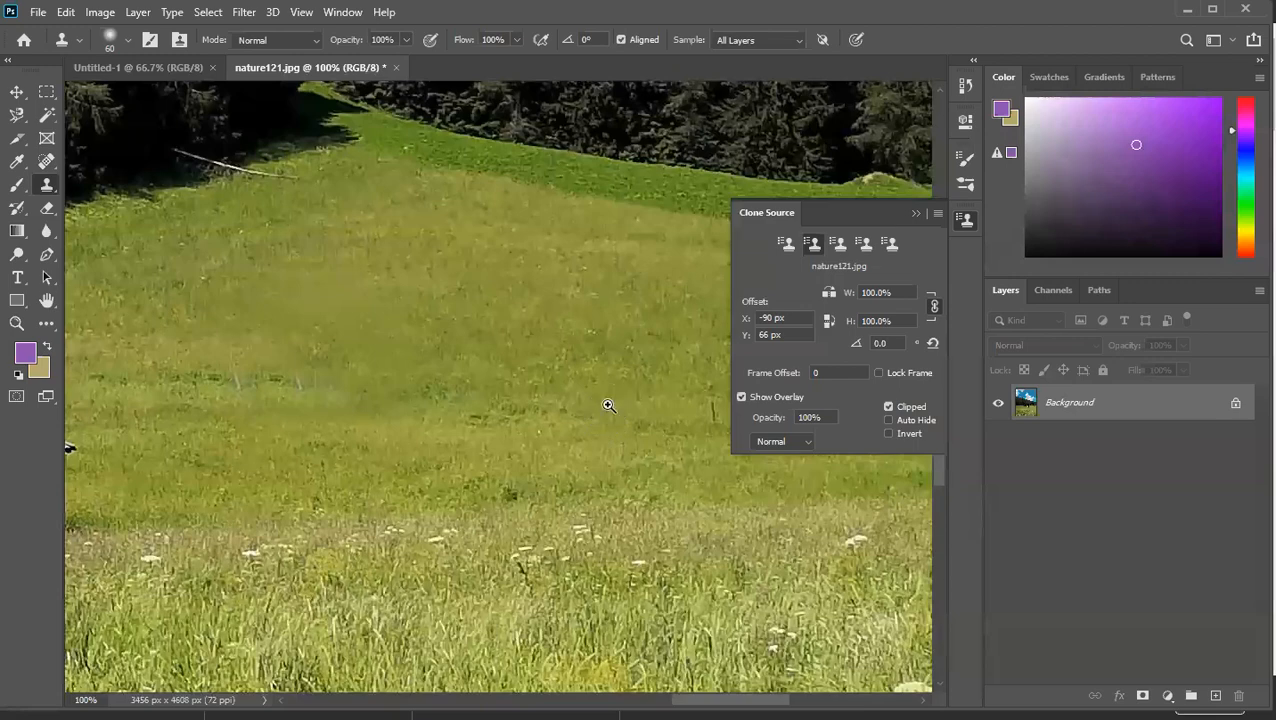
# Step: Examine the retouched photo as a whole and the remaining hut up close
pyautogui.press('z')
pyautogui.keyDown('alt'); pyautogui.click(541, 380); pyautogui.keyUp('alt')
pyautogui.keyDown('alt'); pyautogui.click(541, 380); pyautogui.keyUp('alt')
pyautogui.keyDown('alt'); pyautogui.click(541, 380); pyautogui.keyUp('alt')
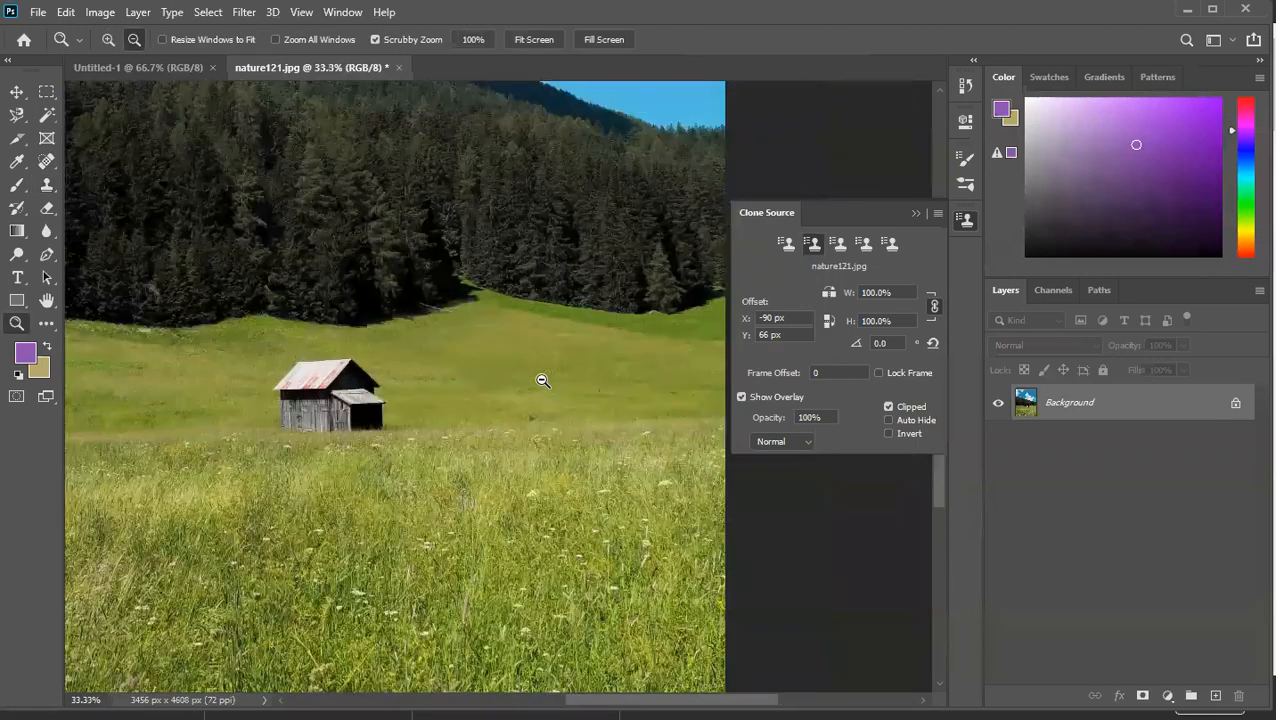
pyautogui.keyDown('alt'); pyautogui.click(541, 380); pyautogui.keyUp('alt')
pyautogui.keyDown('alt'); pyautogui.click(541, 380); pyautogui.keyUp('alt')
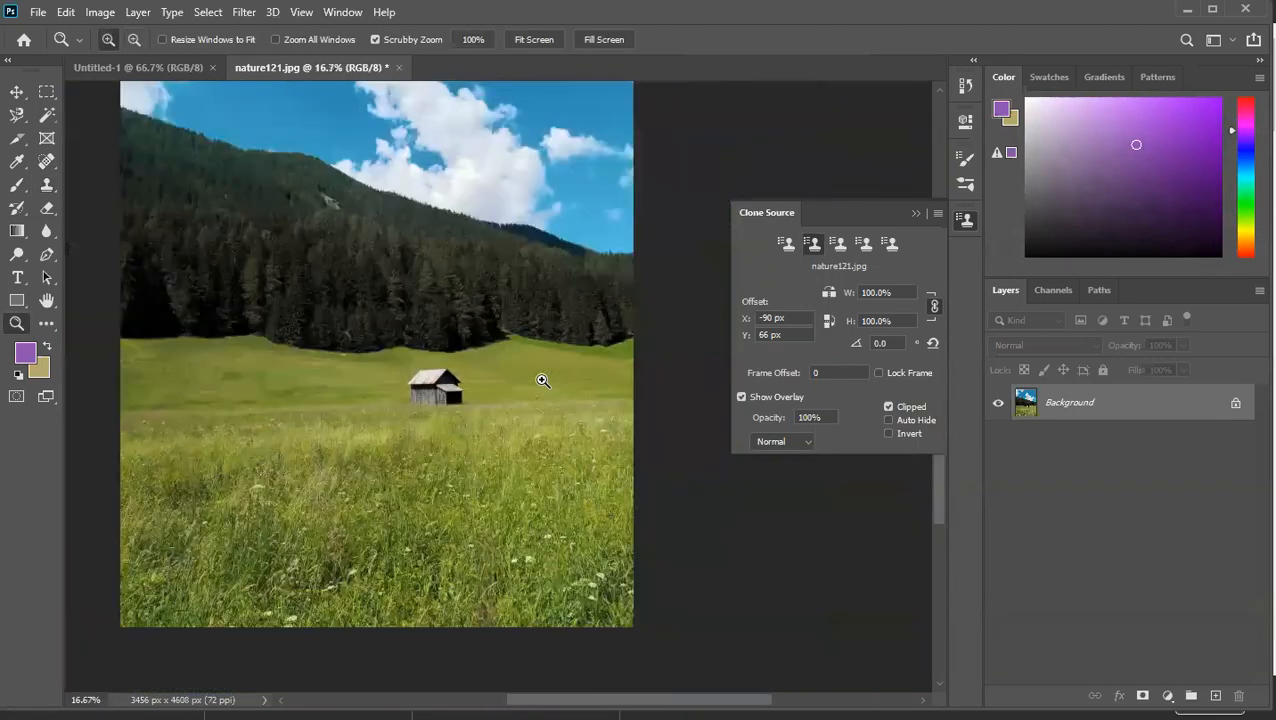
pyautogui.press('alt')
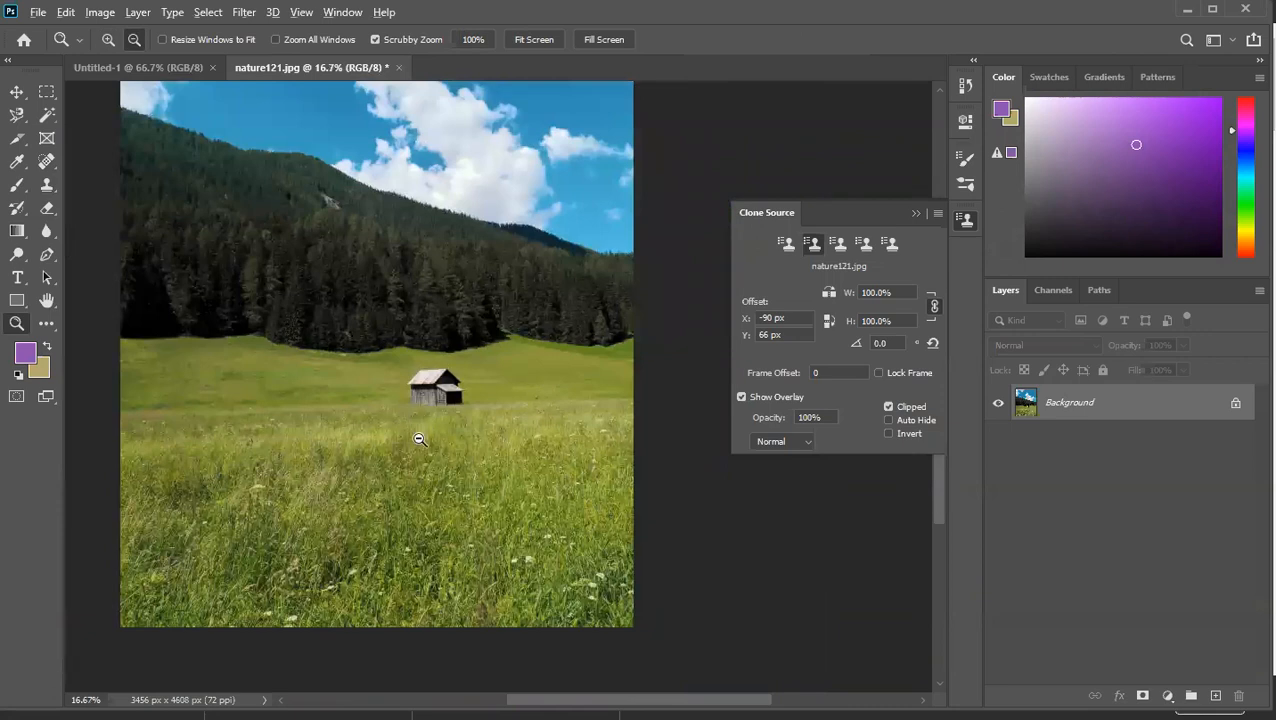
pyautogui.keyDown('alt'); pyautogui.click(401, 440); pyautogui.keyUp('alt')
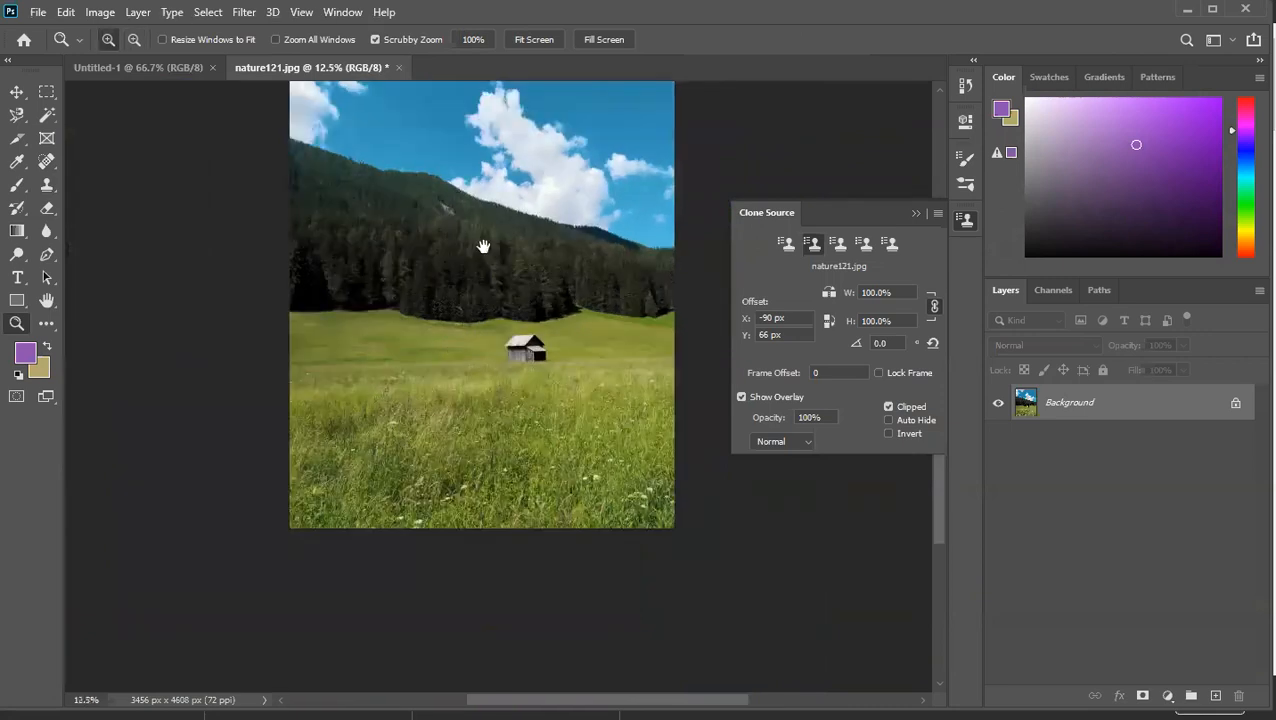
pyautogui.moveTo(483, 246); pyautogui.dragTo(484, 316)
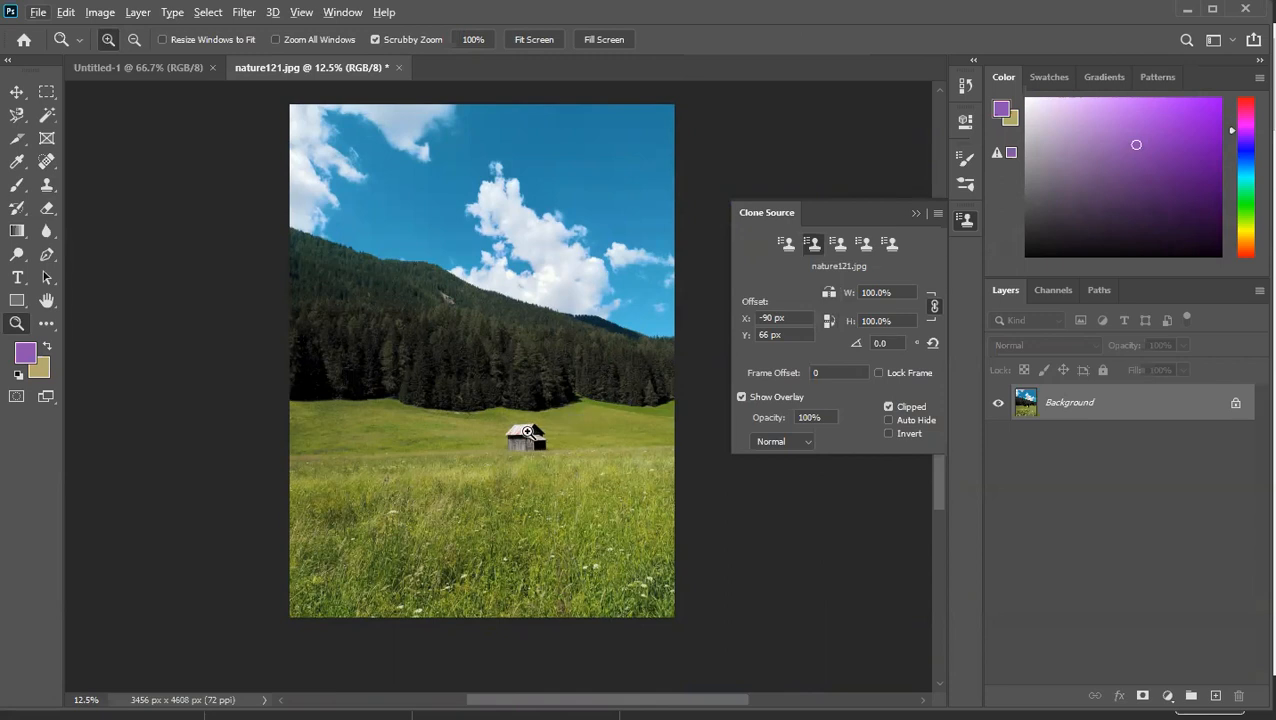
pyautogui.moveTo(523, 441); pyautogui.dragTo(523, 441)
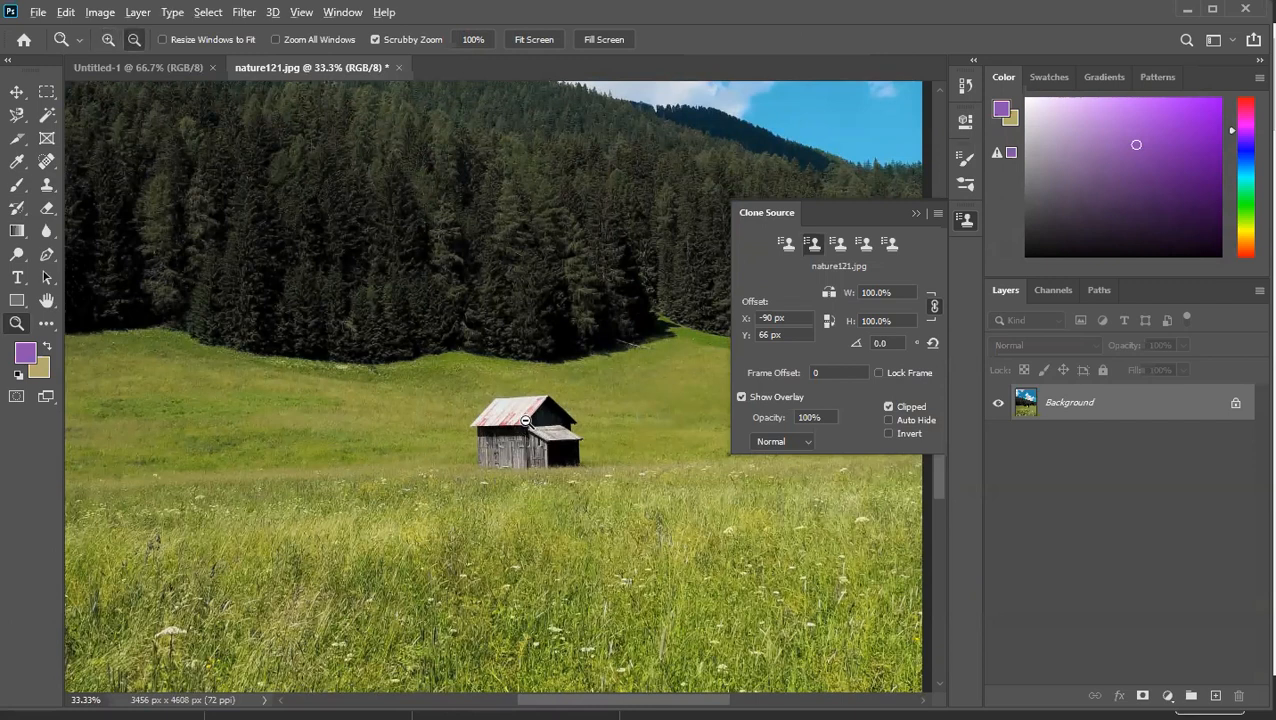
# Step: Enlarge the Clone Stamp brush to 400 and undo the trial stamp over the remaining hut
pyautogui.click(45, 186)
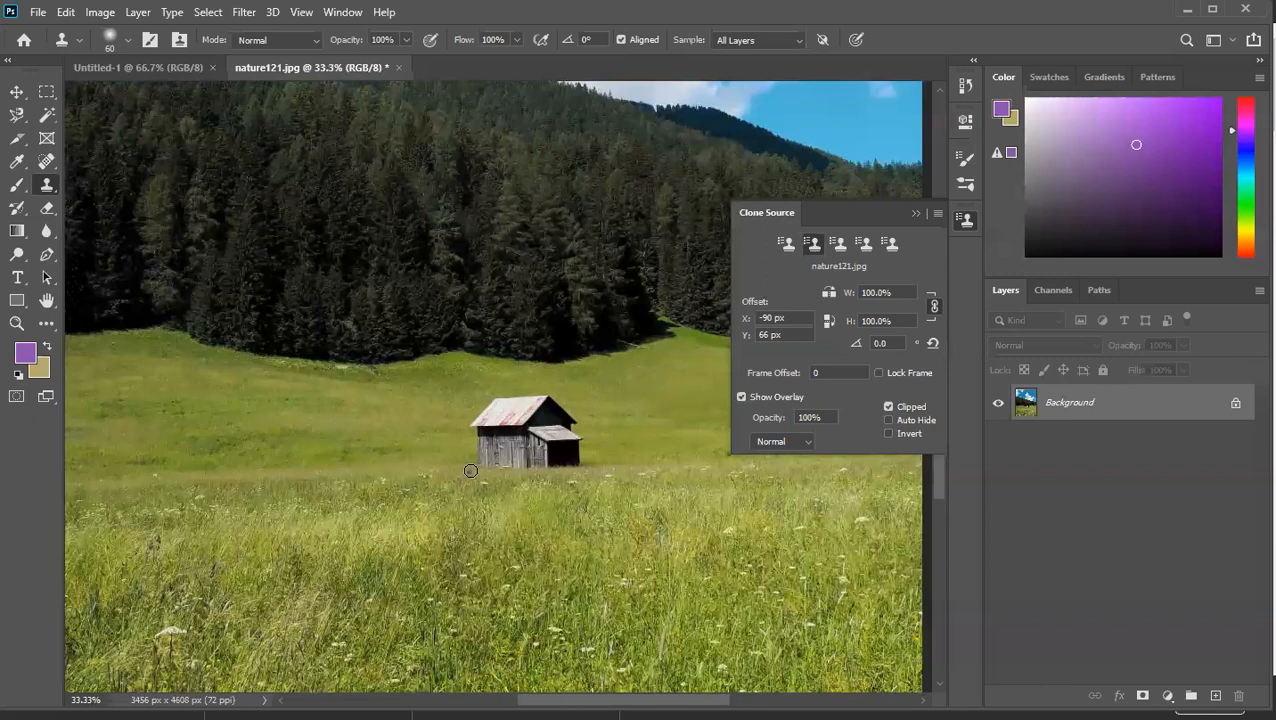
pyautogui.press(']')
pyautogui.press(']')
pyautogui.press(']')
pyautogui.press(']')
pyautogui.press(']')
pyautogui.press(']')
pyautogui.press(']')
pyautogui.press(']')
pyautogui.click(538, 420)
pyautogui.press(']')
pyautogui.press(']')
pyautogui.press(']')
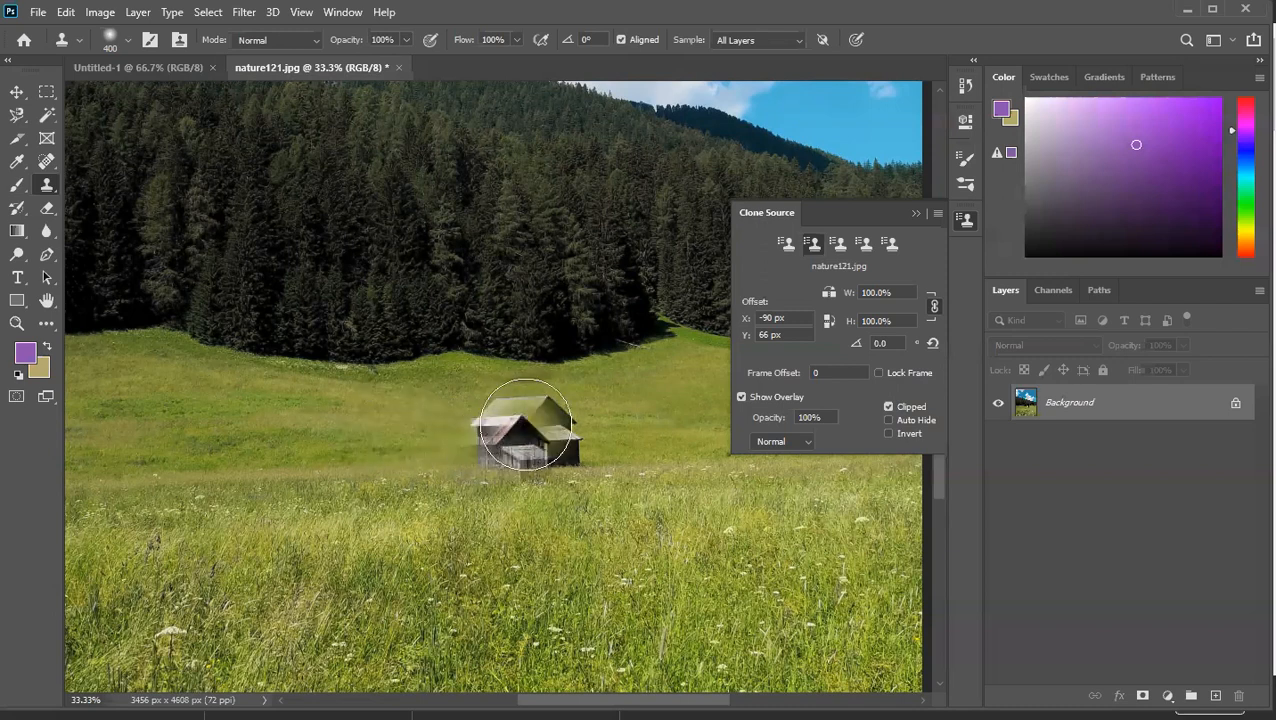
pyautogui.hotkey('ctrl', 'z')
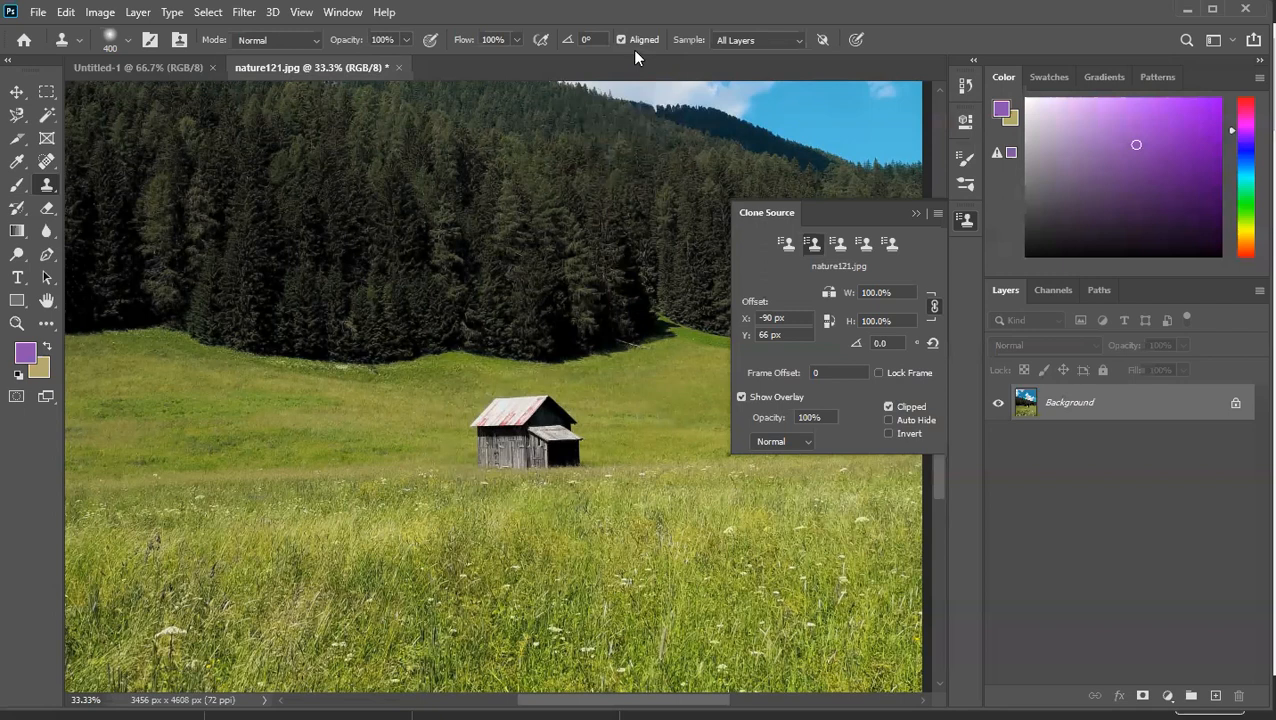
# Step: Turn off aligned sampling and set the clone source's X and Y position to 500 px
pyautogui.click(638, 40)
pyautogui.moveTo(741, 318); pyautogui.dragTo(678, 333)
pyautogui.write('500')
pyautogui.press('Tab')
pyautogui.write('500')
# Step: Sample the remaining hut, scale the clone source to 18%, and stamp a miniature copy on the hill at the forest's edge
pyautogui.keyDown('alt'); pyautogui.click(530, 418); pyautogui.keyUp('alt')
pyautogui.moveTo(851, 300); pyautogui.dragTo(777, 301)
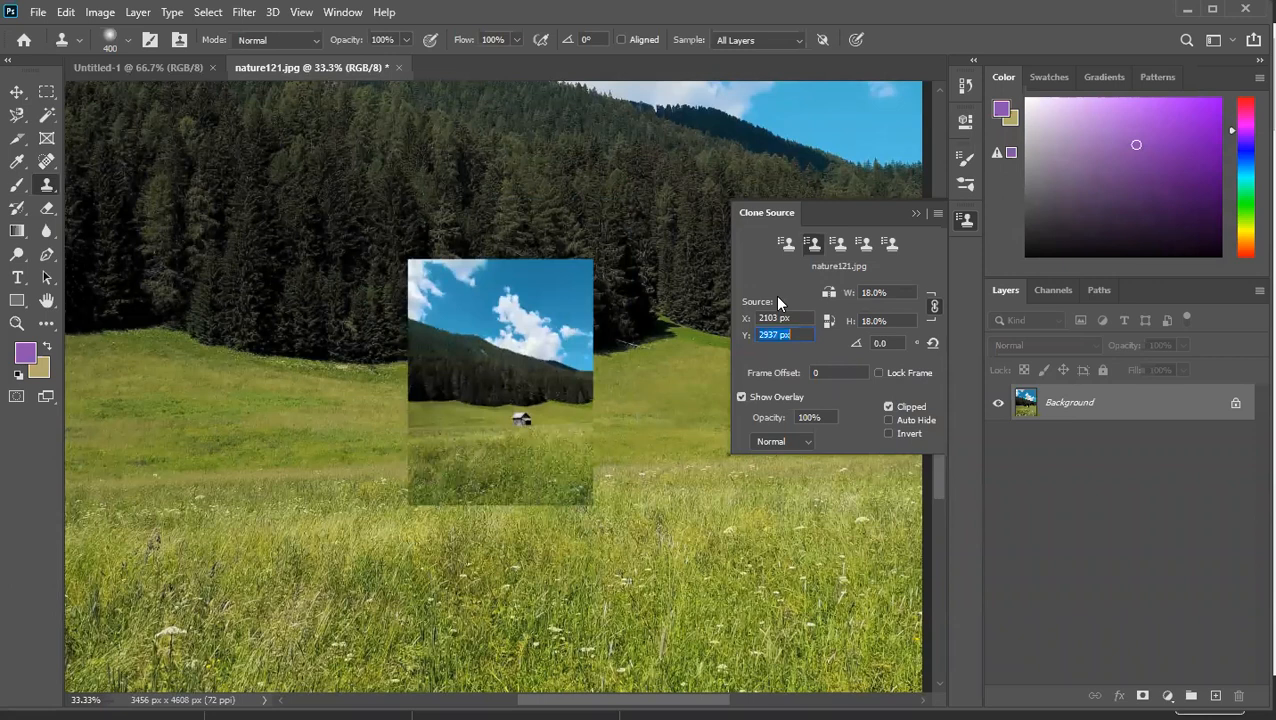
pyautogui.click(684, 340)
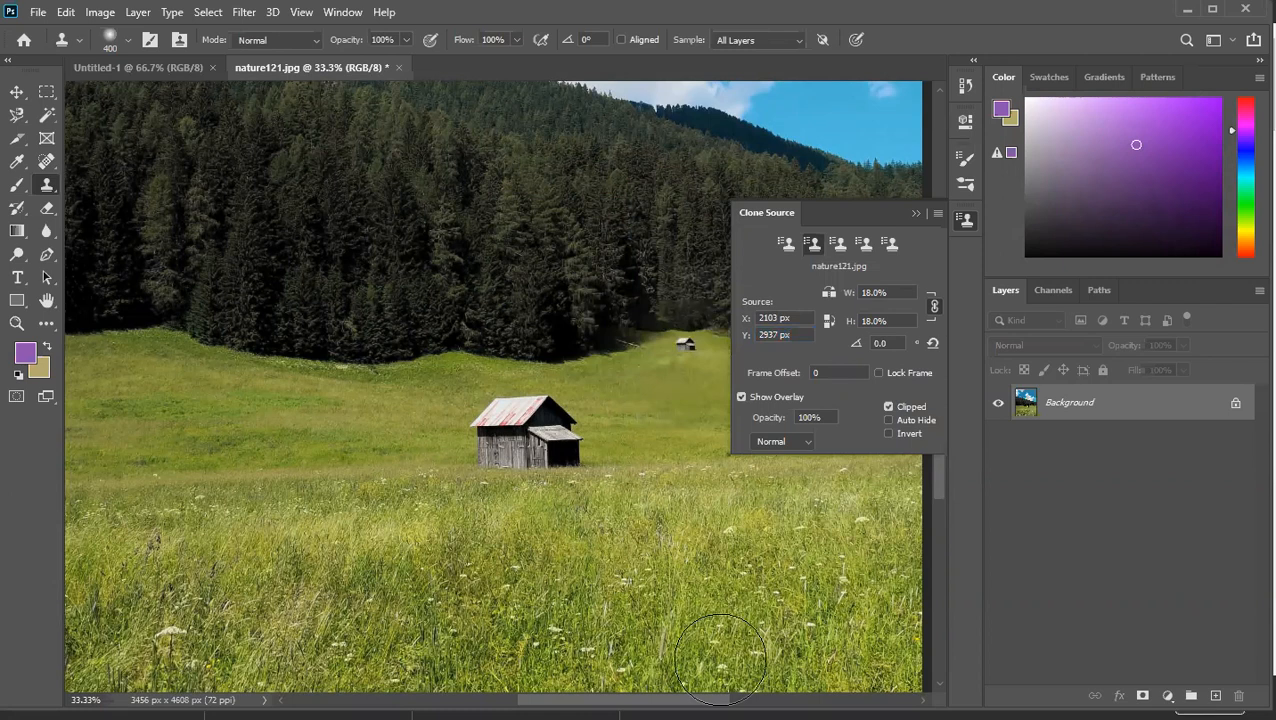
pyautogui.click(916, 213)
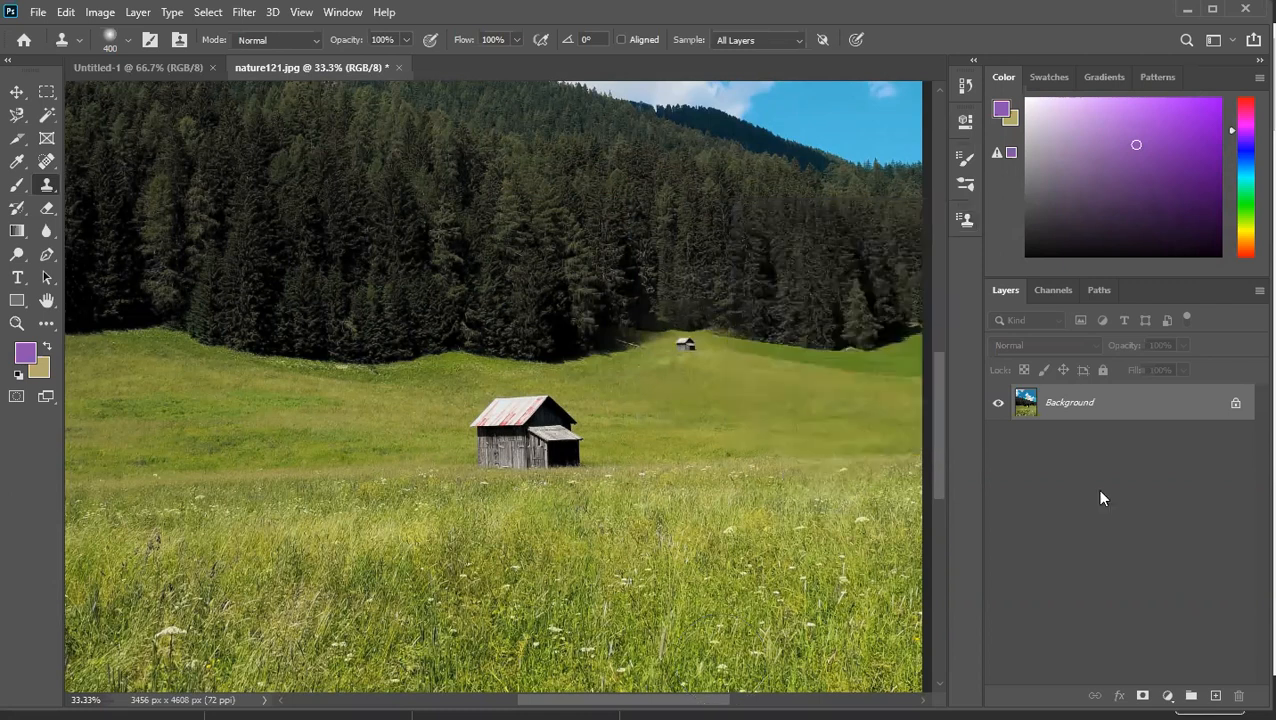
pyautogui.press('z')
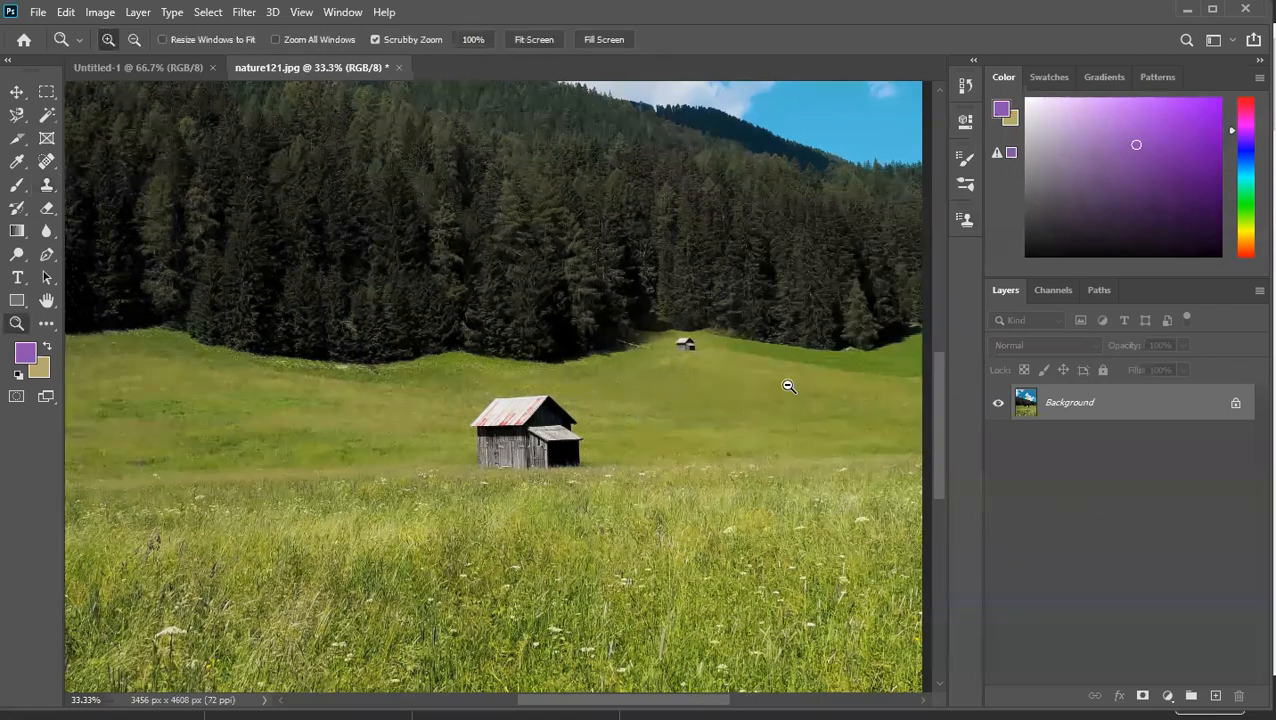
pyautogui.keyDown('alt'); pyautogui.click(789, 386); pyautogui.keyUp('alt')
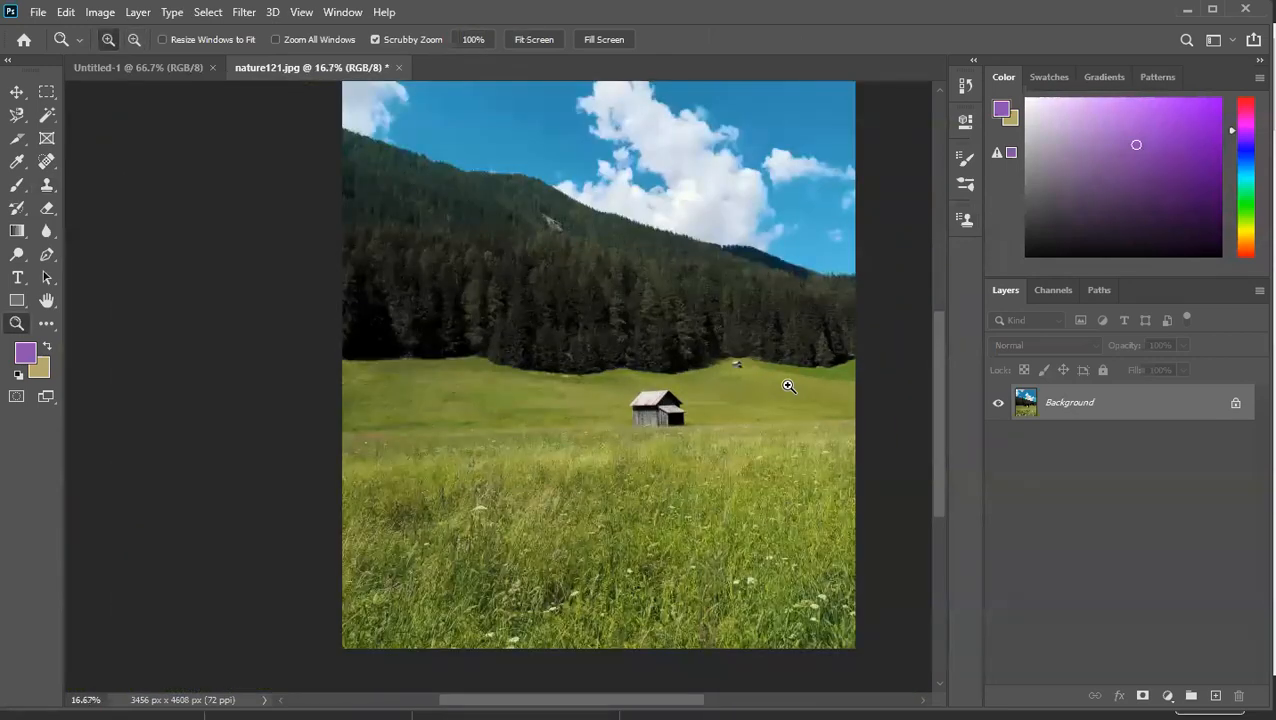
pyautogui.click(789, 386)
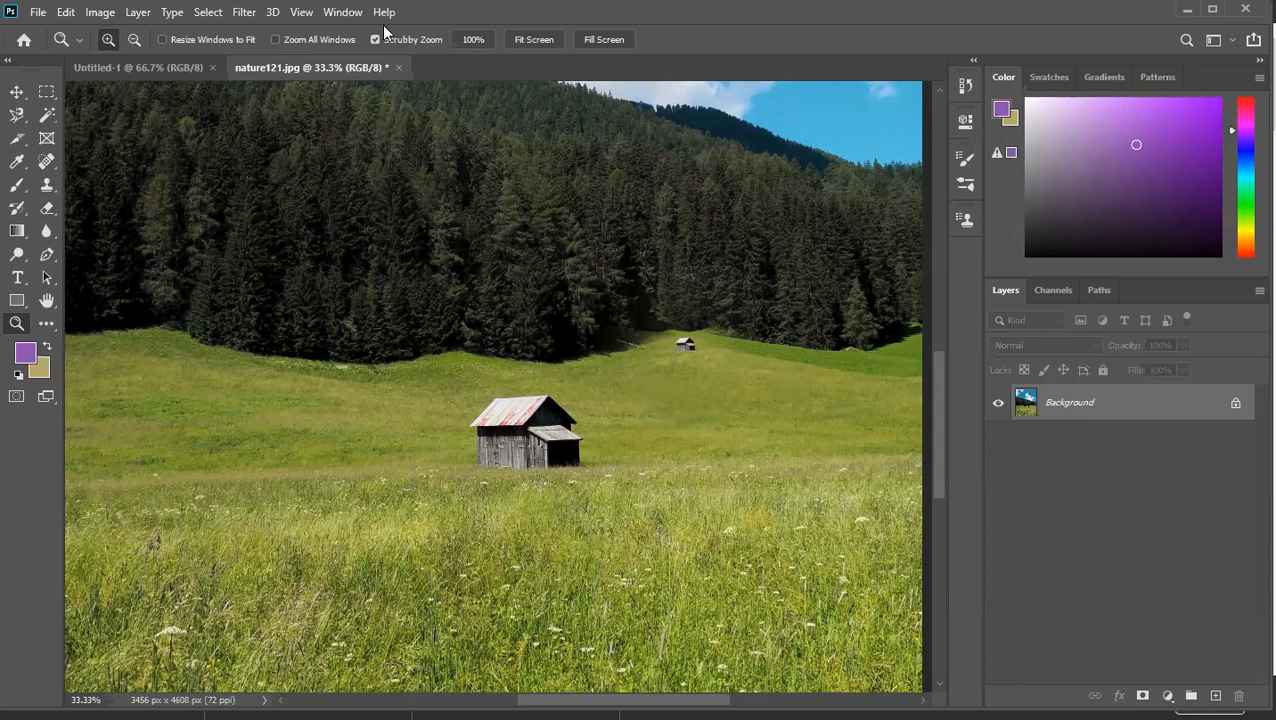
# Step: Resample the hut, scale the clone source down further, and stamp a tinier copy at the meadow's far right edge
pyautogui.click(340, 12)
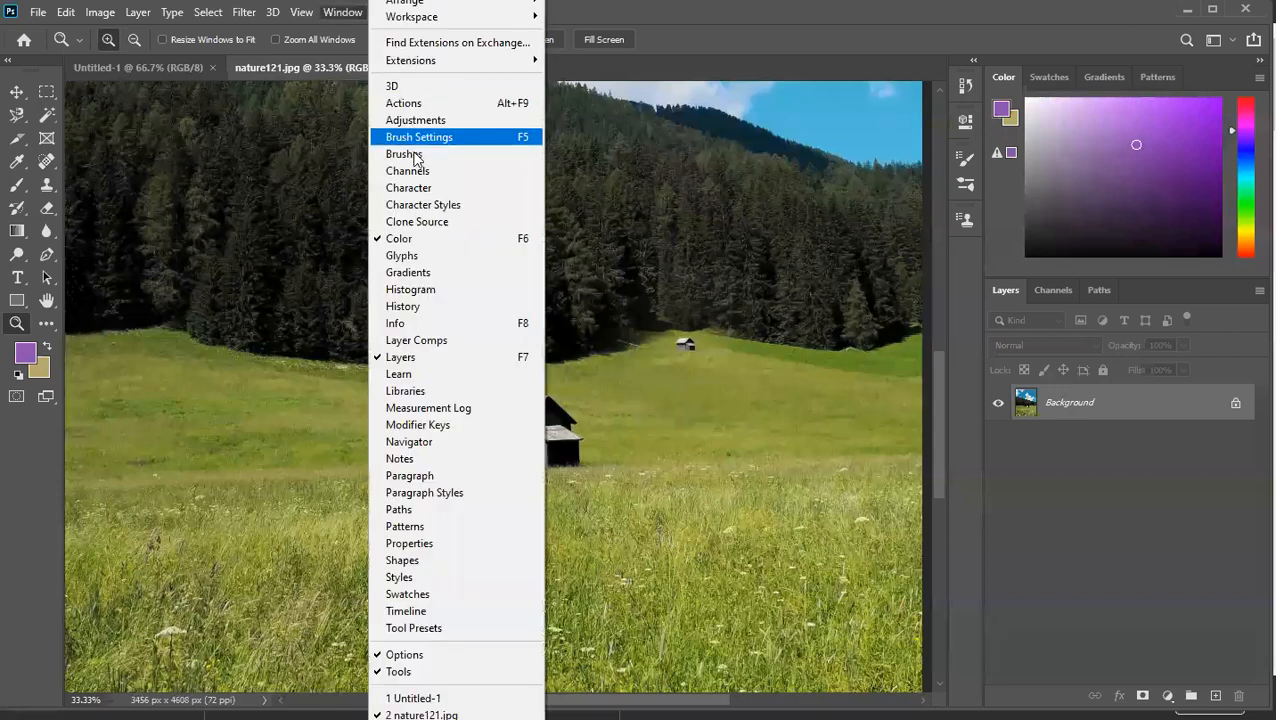
pyautogui.click(413, 222)
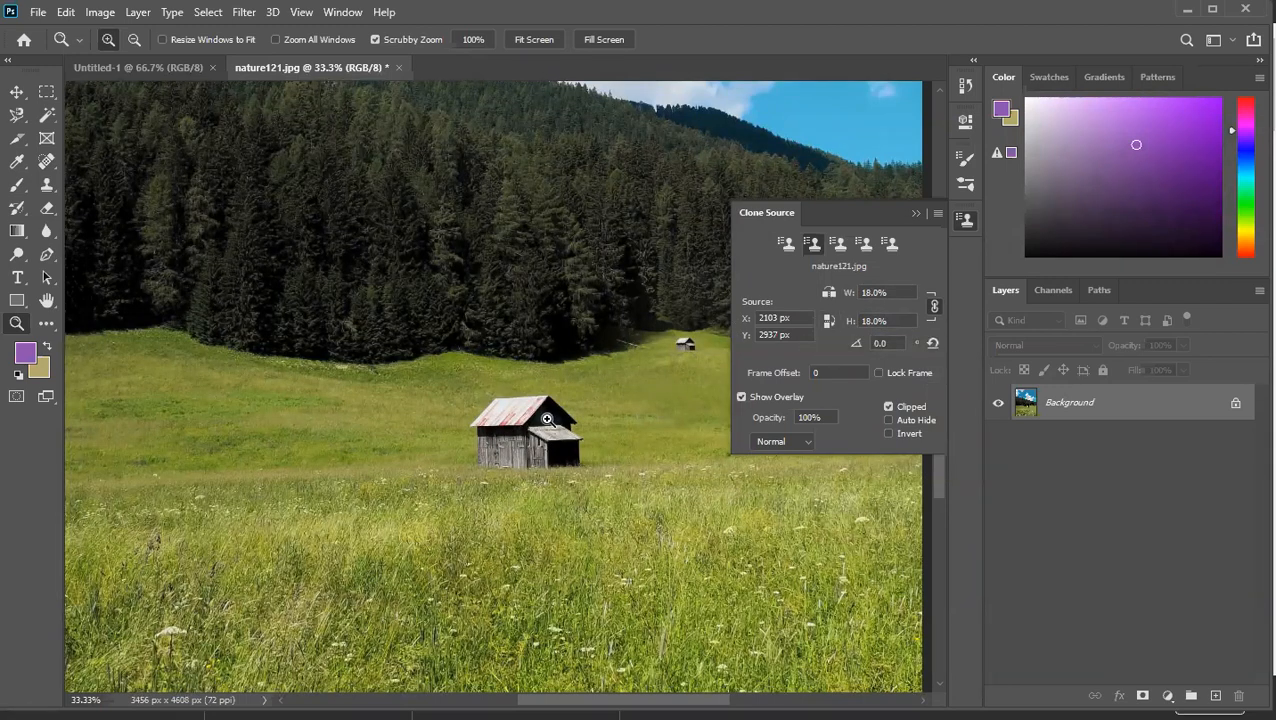
pyautogui.press('s')
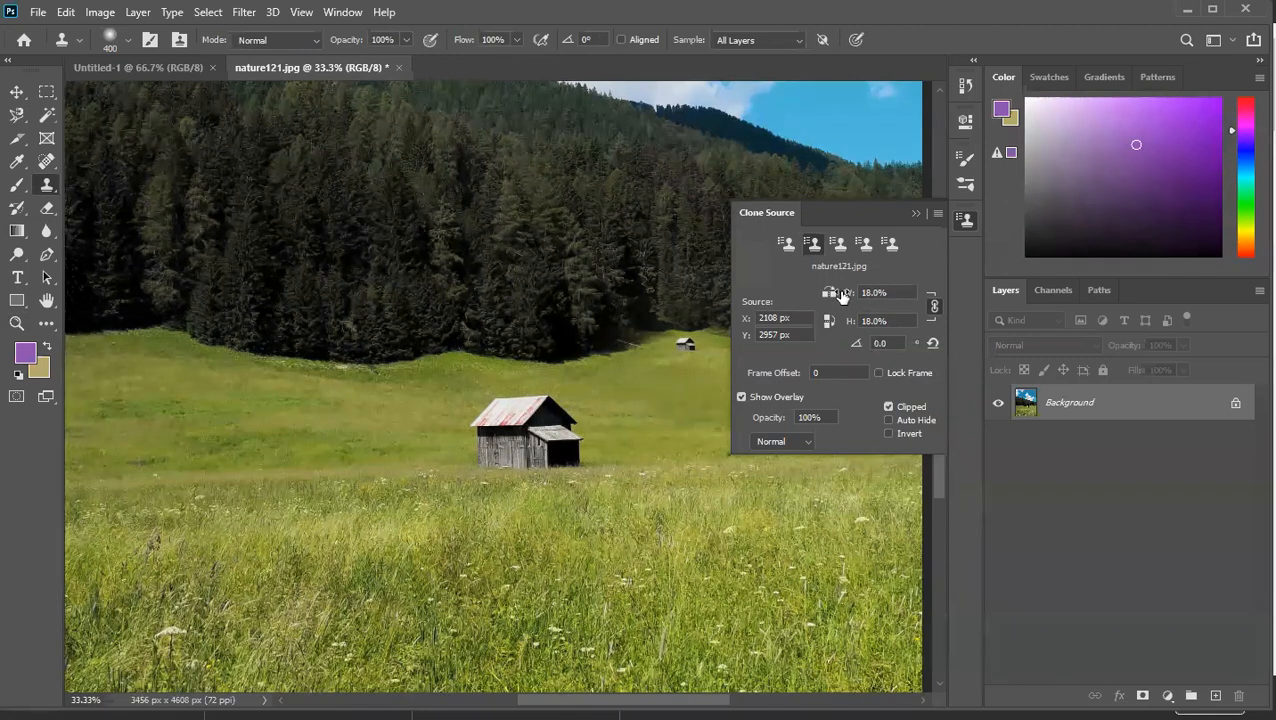
pyautogui.moveTo(847, 293); pyautogui.dragTo(834, 293)
pyautogui.click(915, 213)
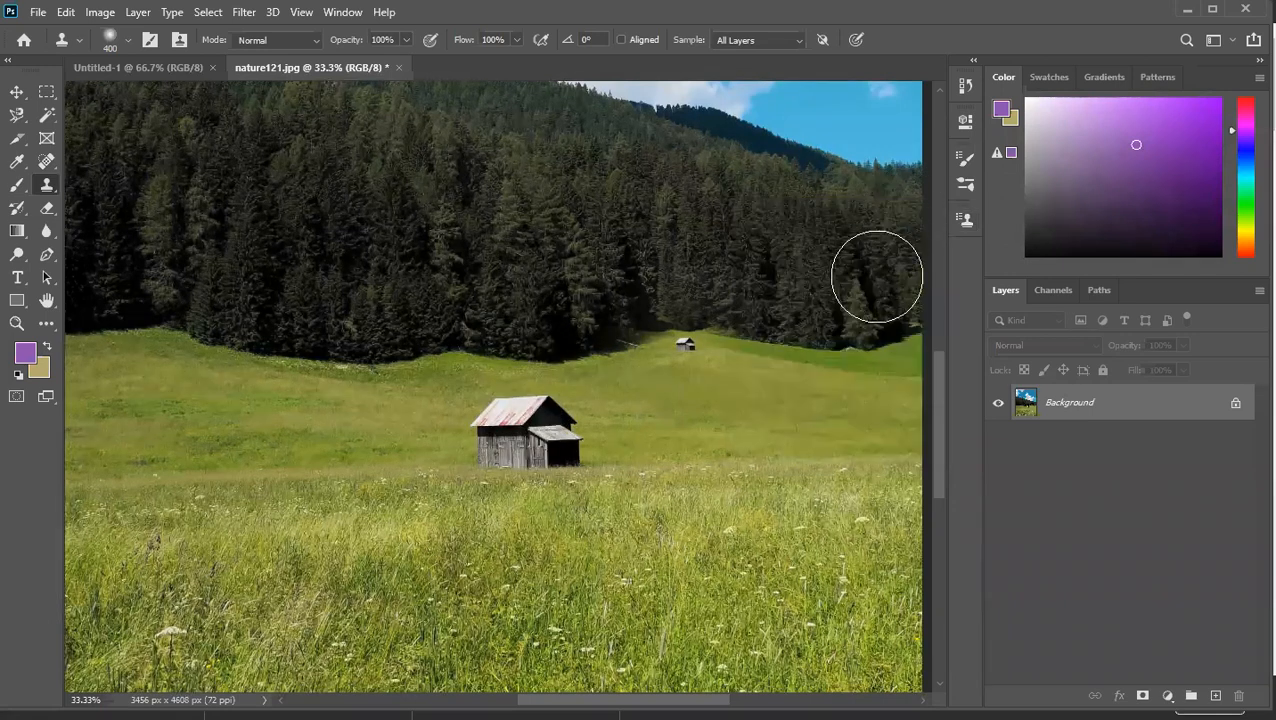
pyautogui.click(899, 357)
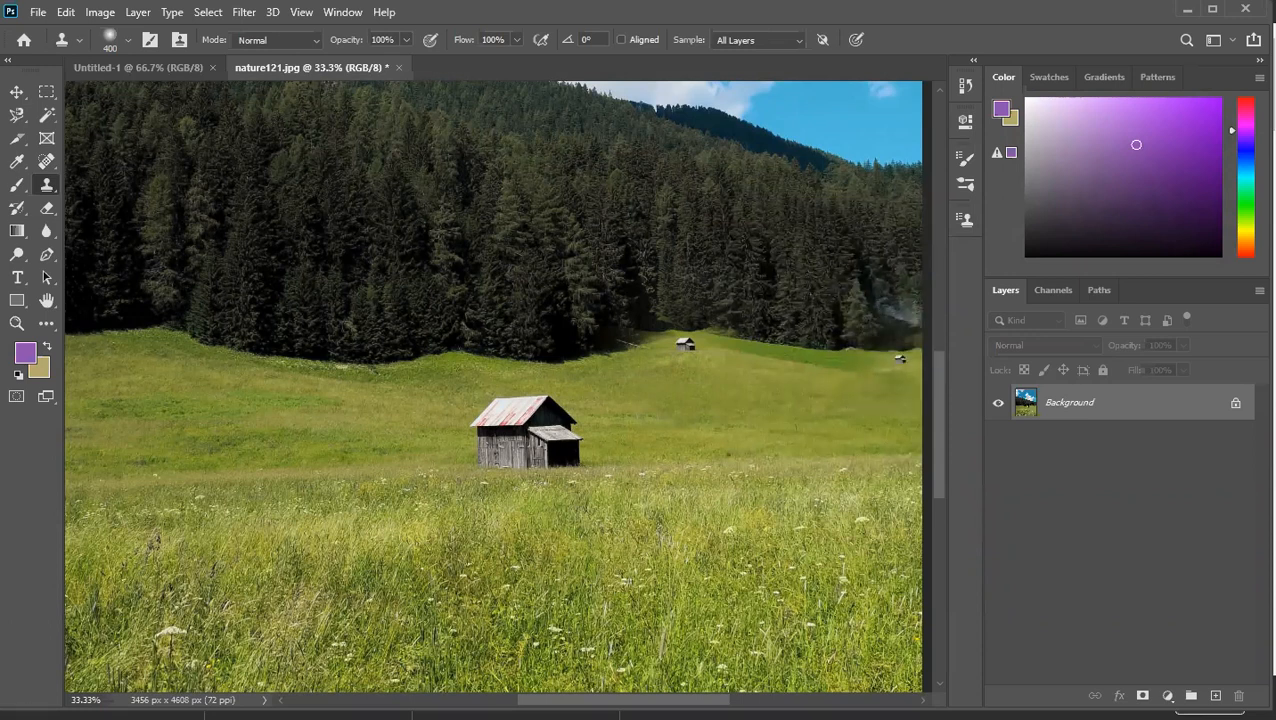
pyautogui.press('z')
pyautogui.keyDown('alt'); pyautogui.click(492, 542); pyautogui.keyUp('alt')
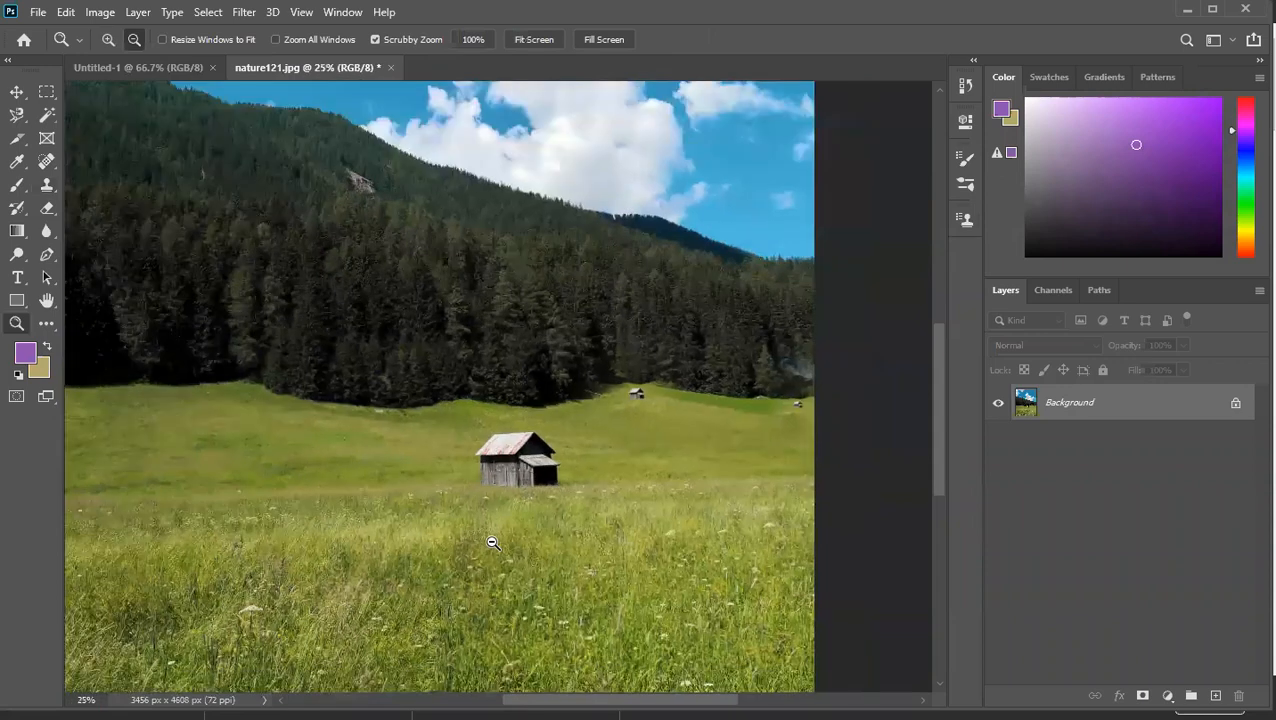
pyautogui.keyDown('alt'); pyautogui.click(492, 542); pyautogui.keyUp('alt')
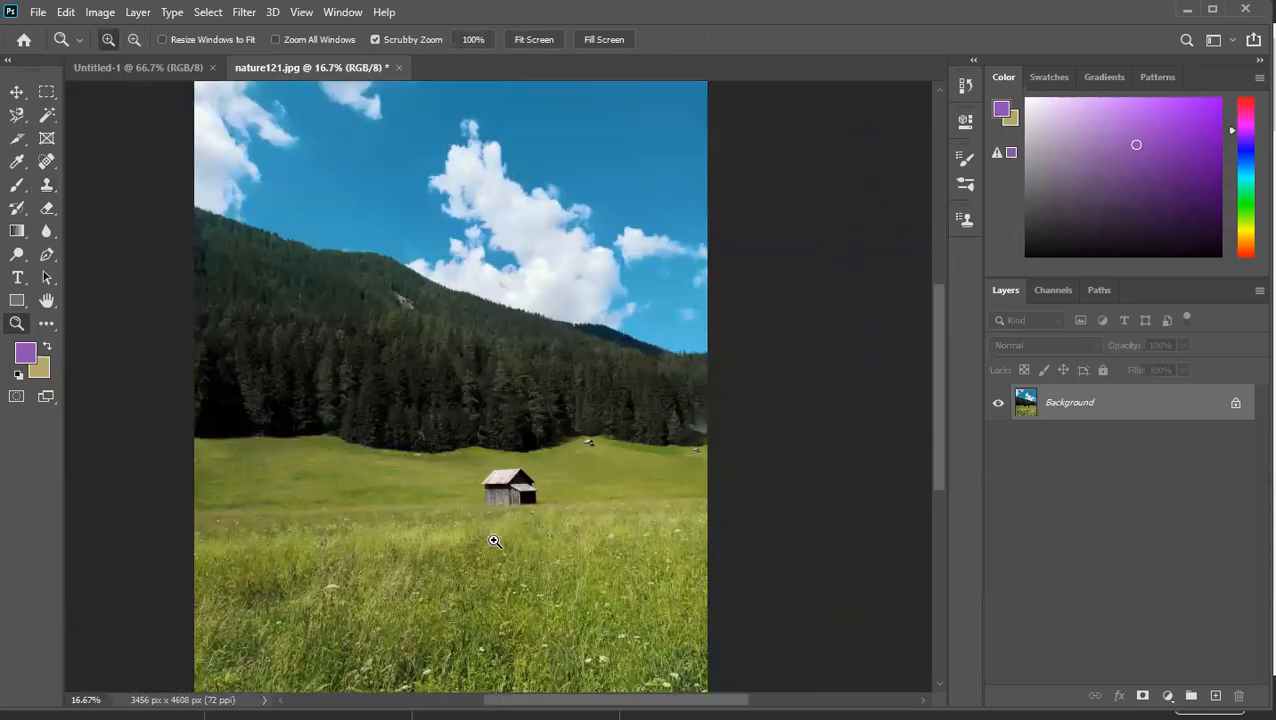